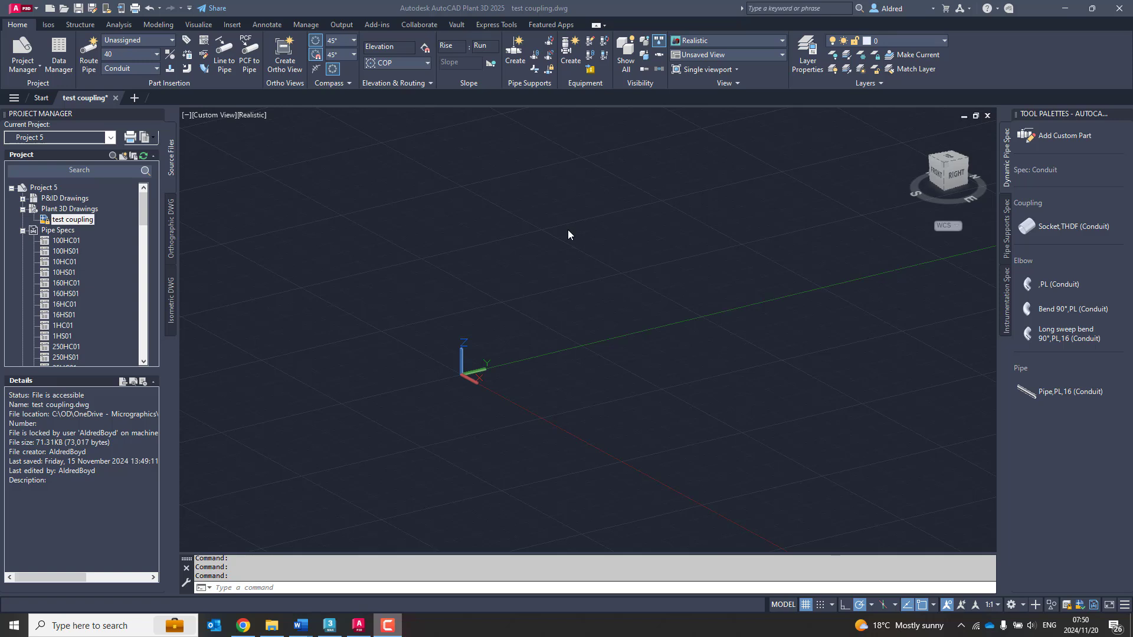
- Bring the 'test coupling' drawing window in Plant 3D into focus
click(456, 455)
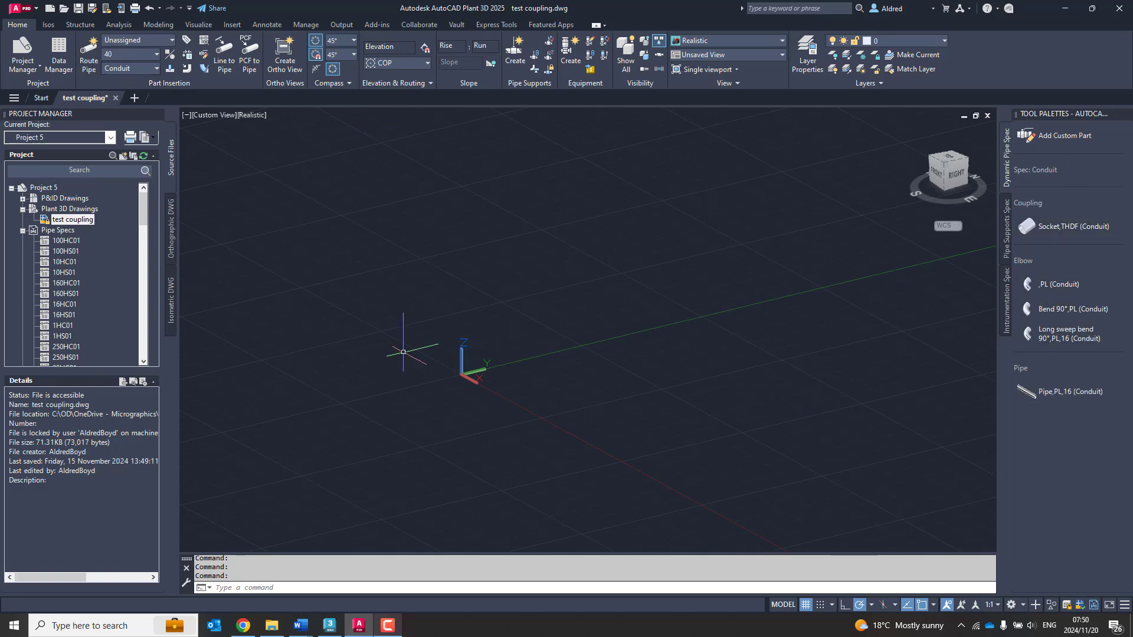
- Launch Spec Editor from the Start menu and begin a new spec named 'New Conduit'
click(13, 630)
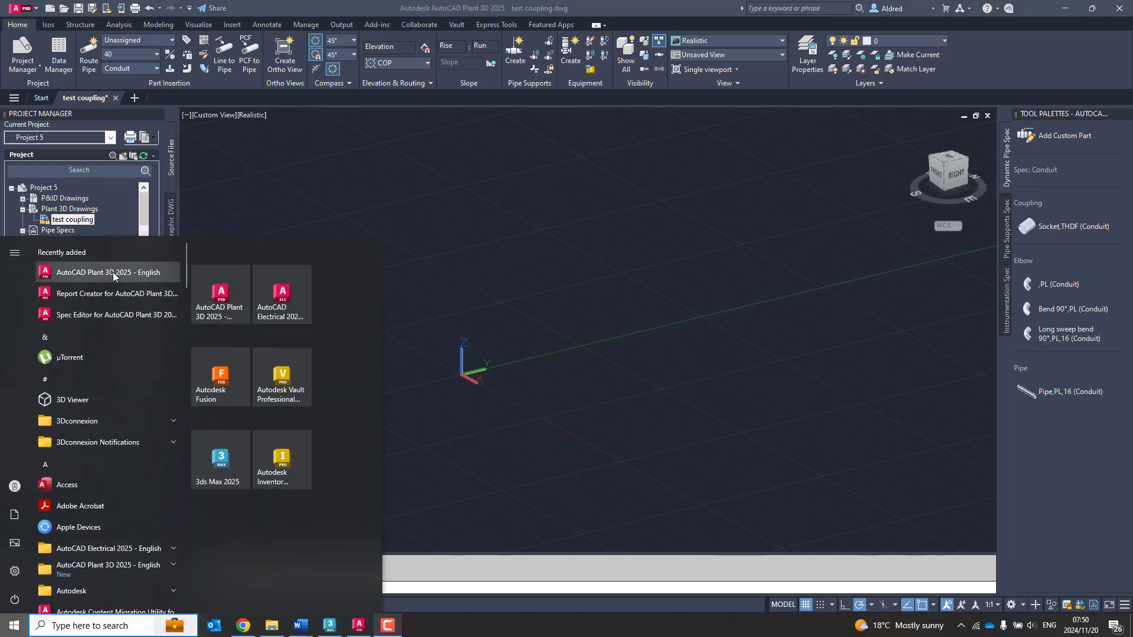
click(106, 314)
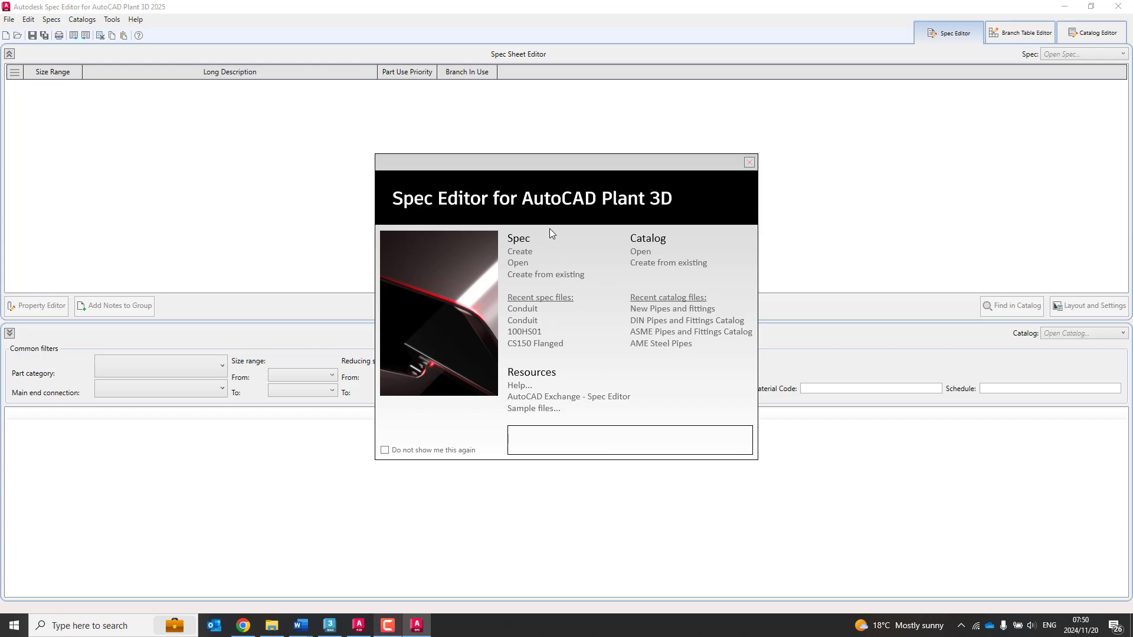
click(520, 251)
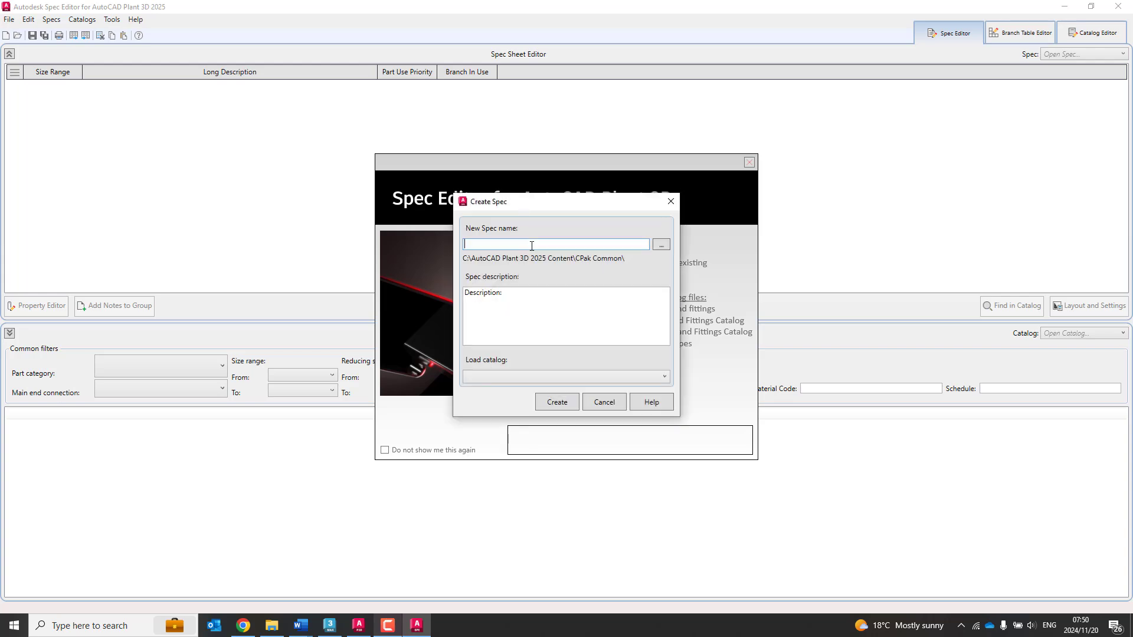
text(New Conduit)
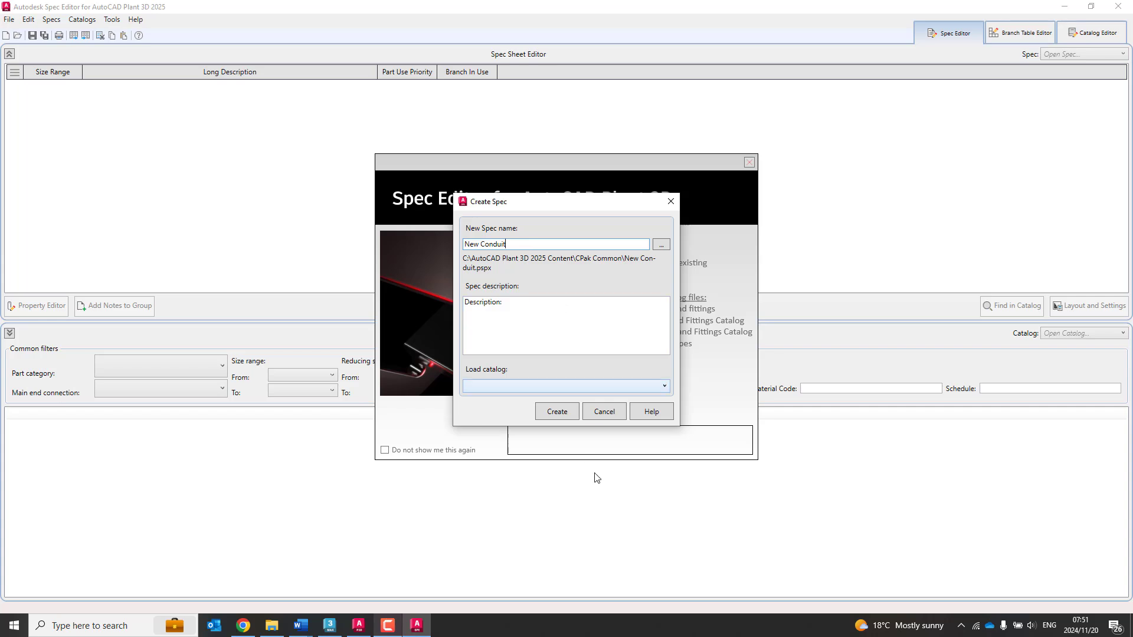
- Load the DIN Pipes and Fittings Catalog, decline overwriting, and create the spec as 'New Conduit 1'
click(607, 385)
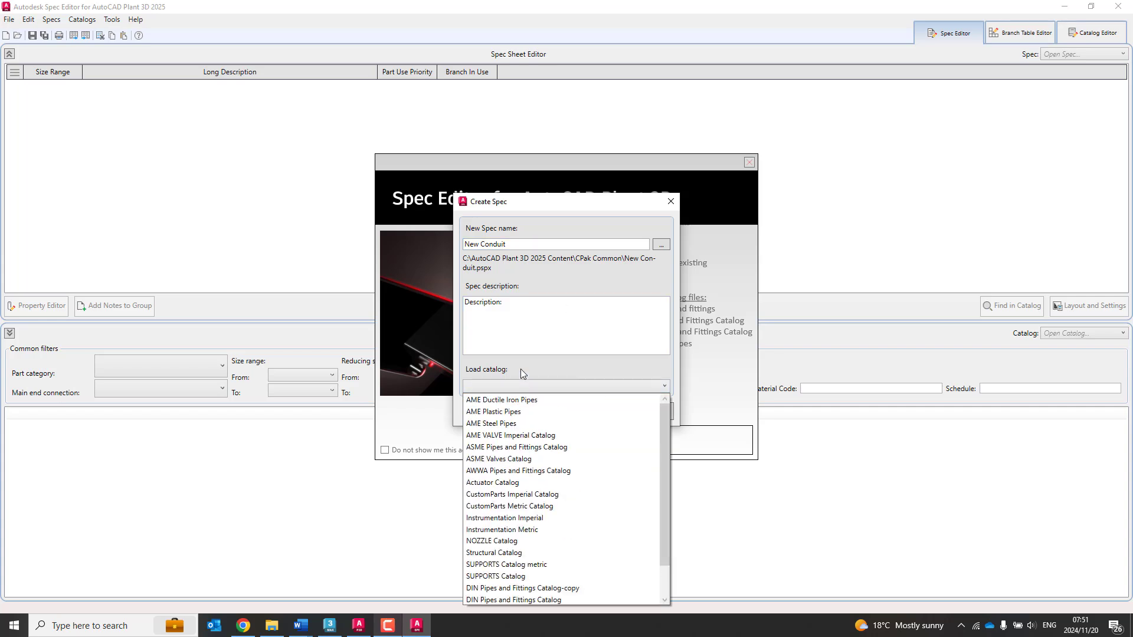
scroll(537, 590, down, 1)
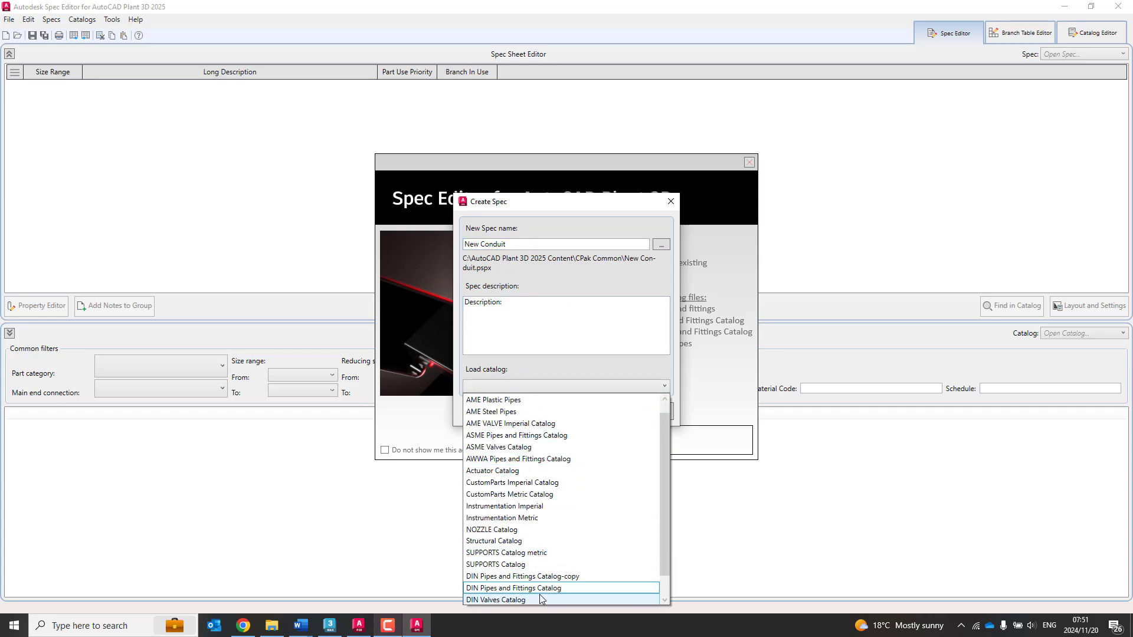
click(536, 588)
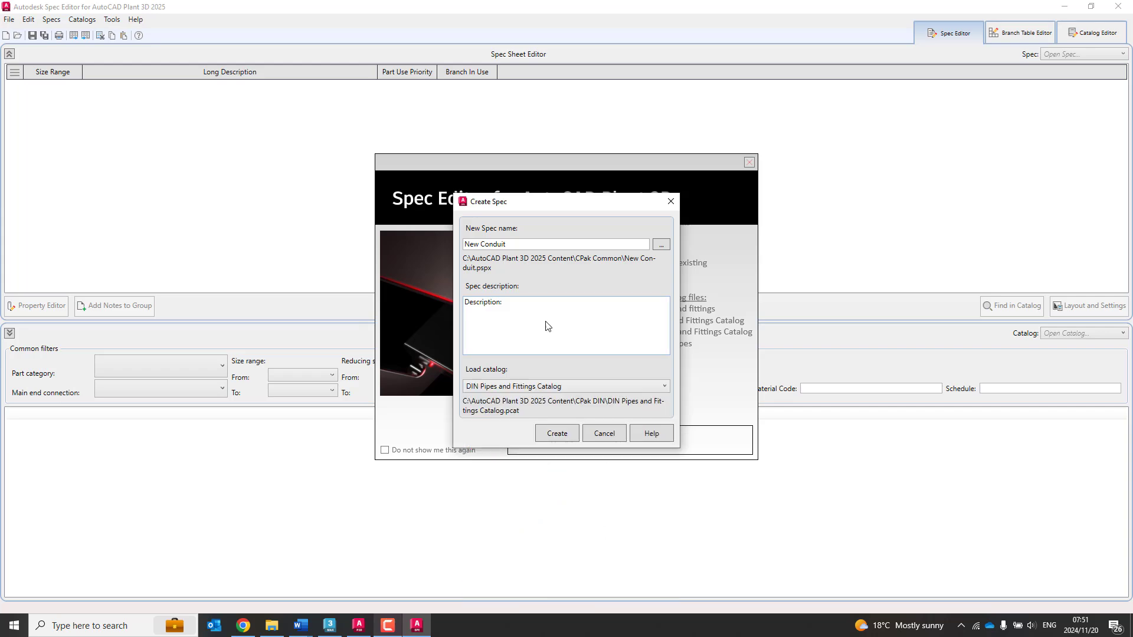
click(558, 435)
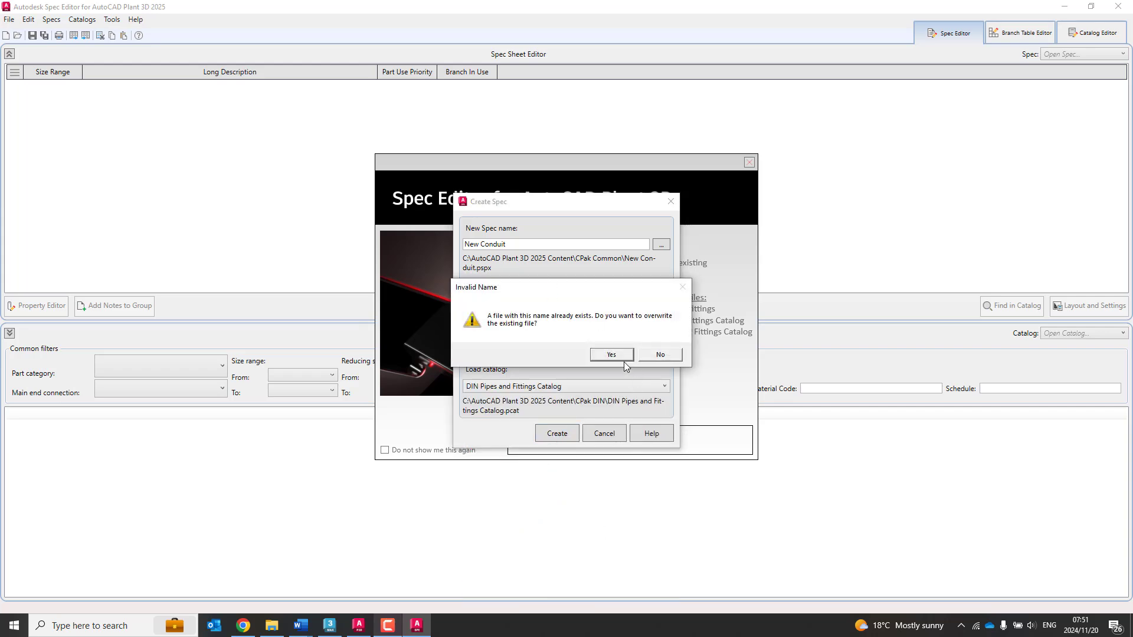
click(661, 355)
click(514, 246)
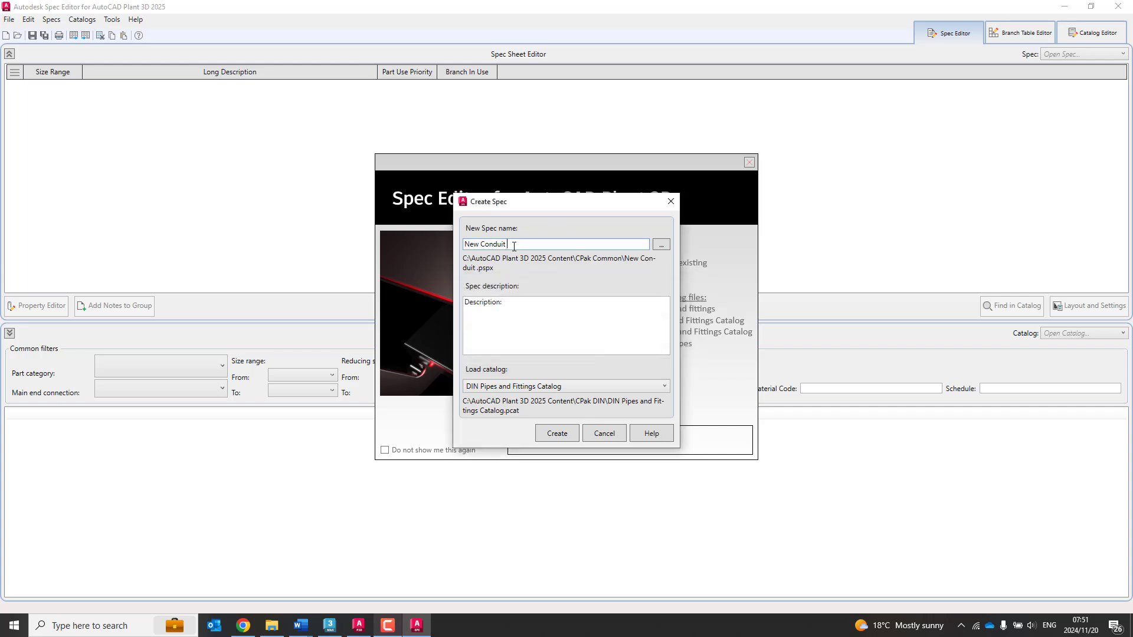
click(555, 435)
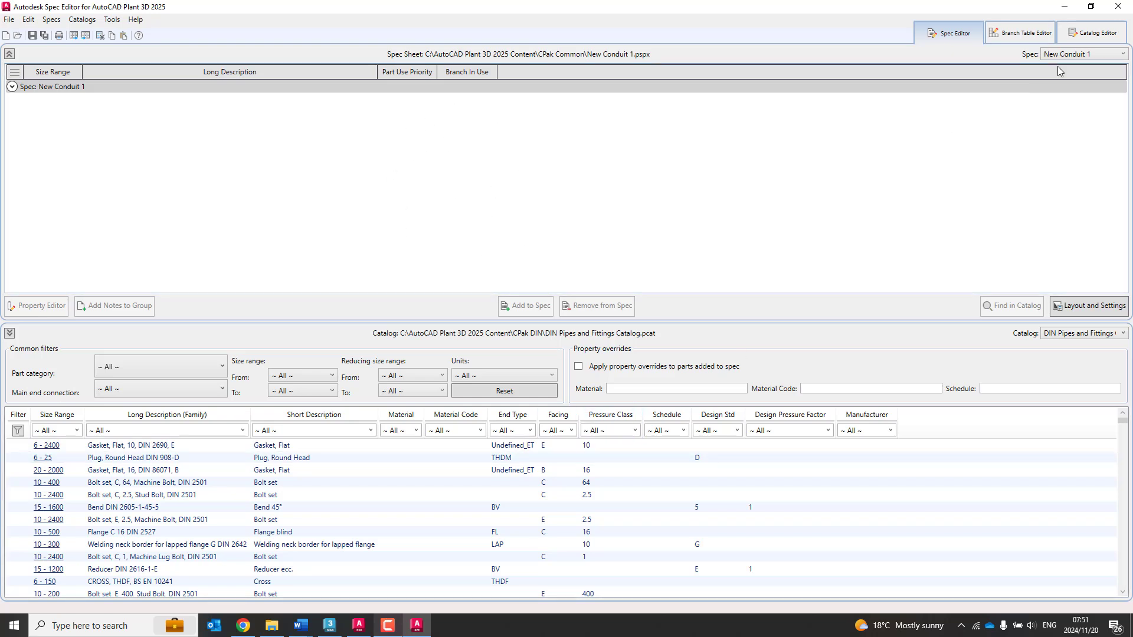
- In the Catalog Editor, start a new metric component sized from 20 to 50
click(1093, 32)
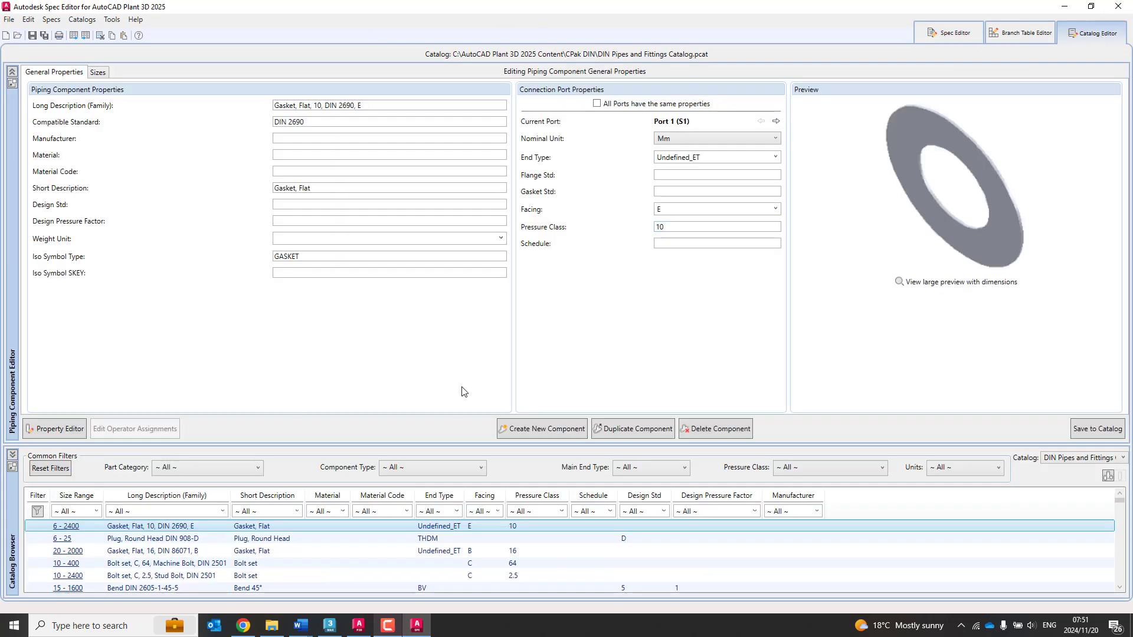
click(544, 433)
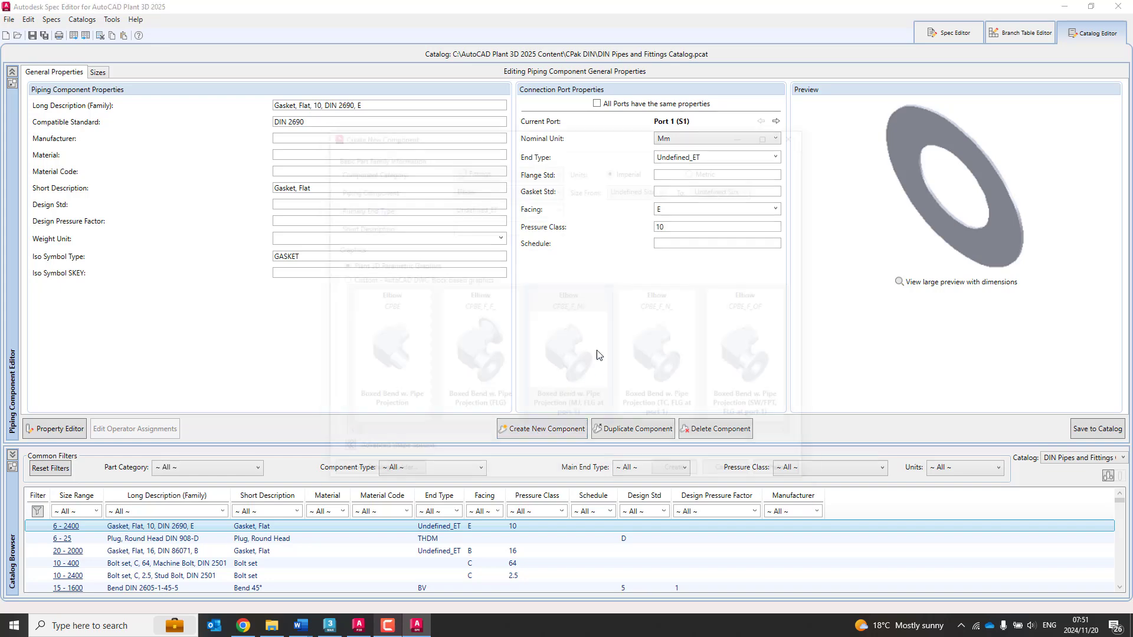
drag(596, 140, 595, 145)
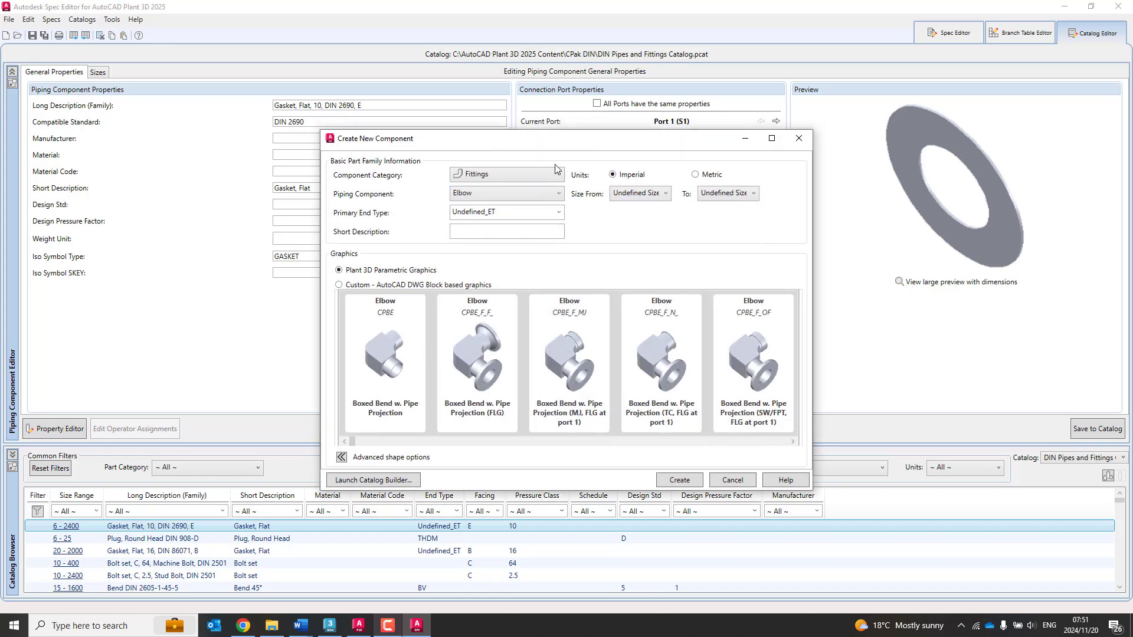
click(704, 177)
click(660, 197)
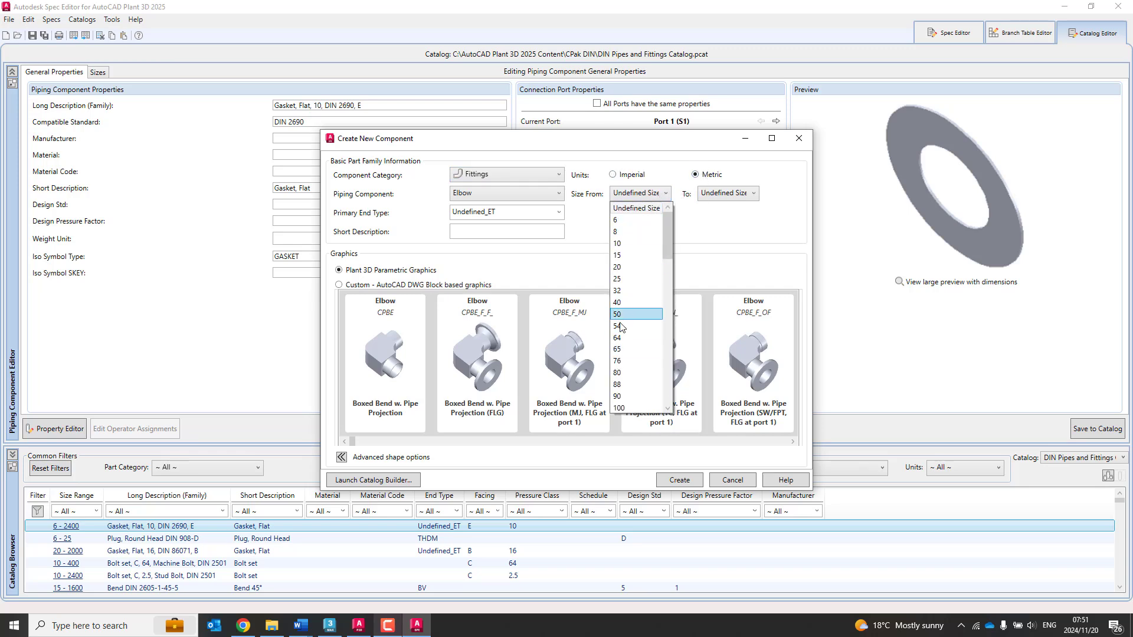
click(628, 304)
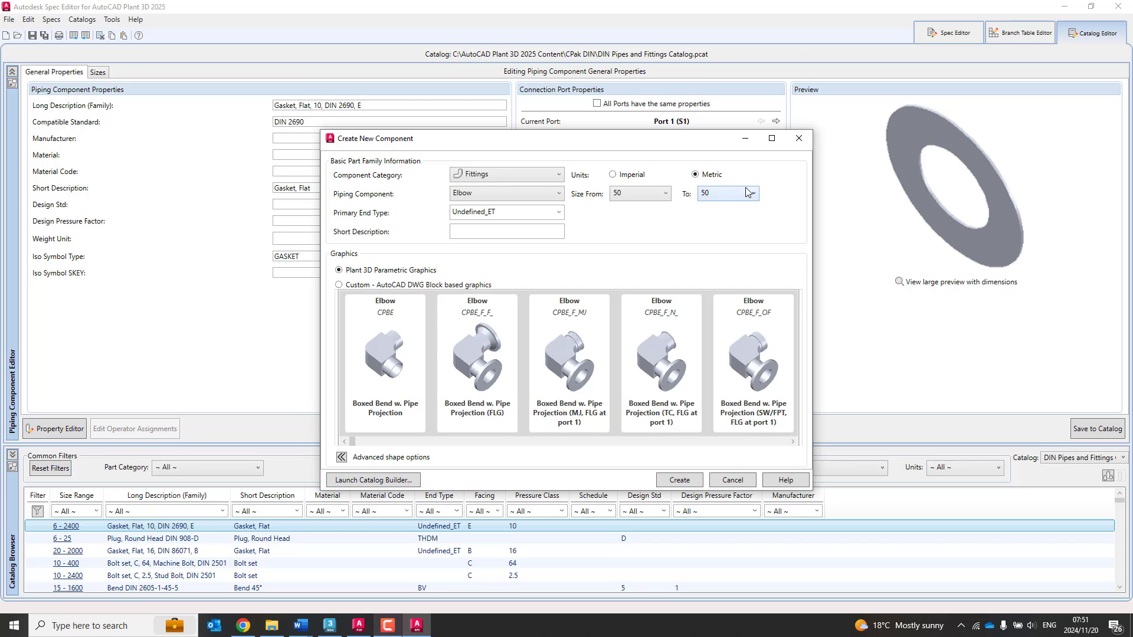
click(748, 194)
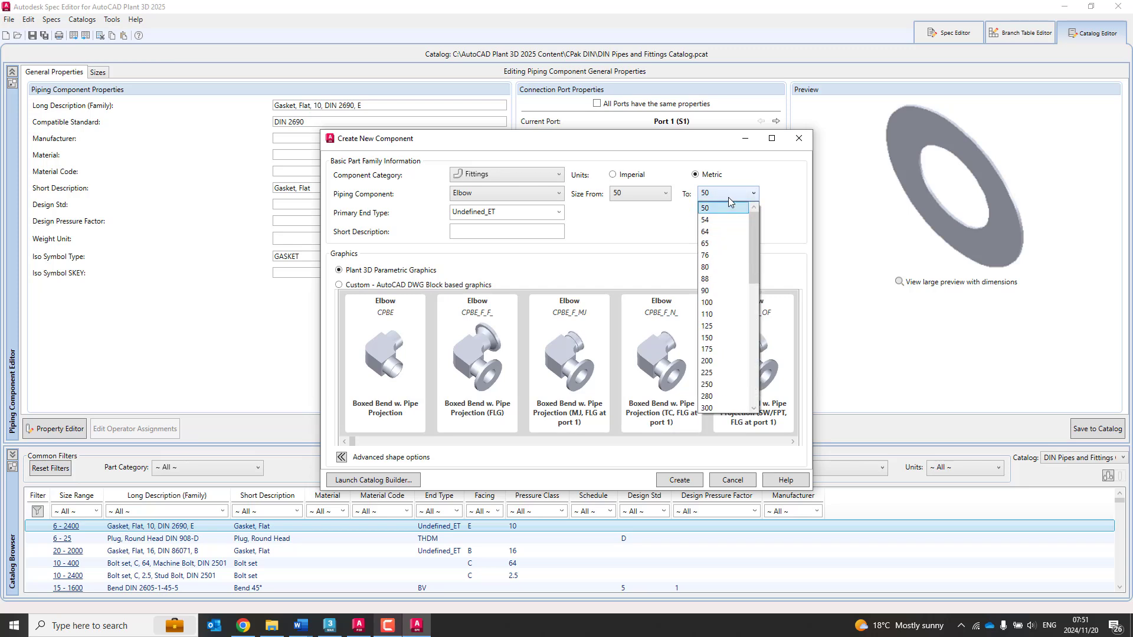
click(660, 199)
click(660, 200)
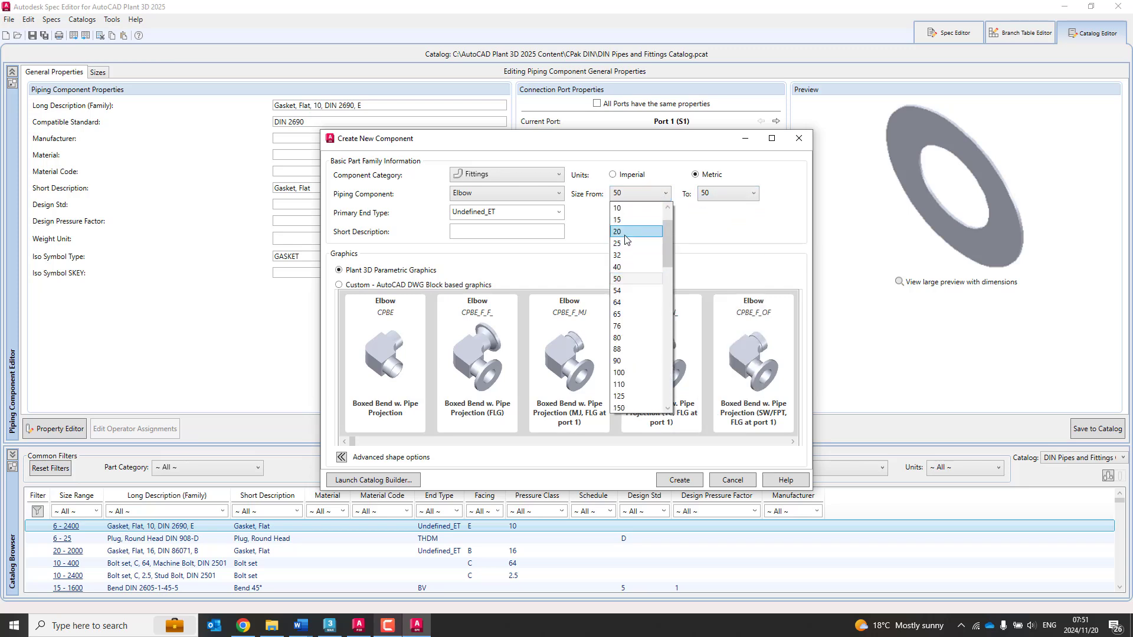
click(626, 233)
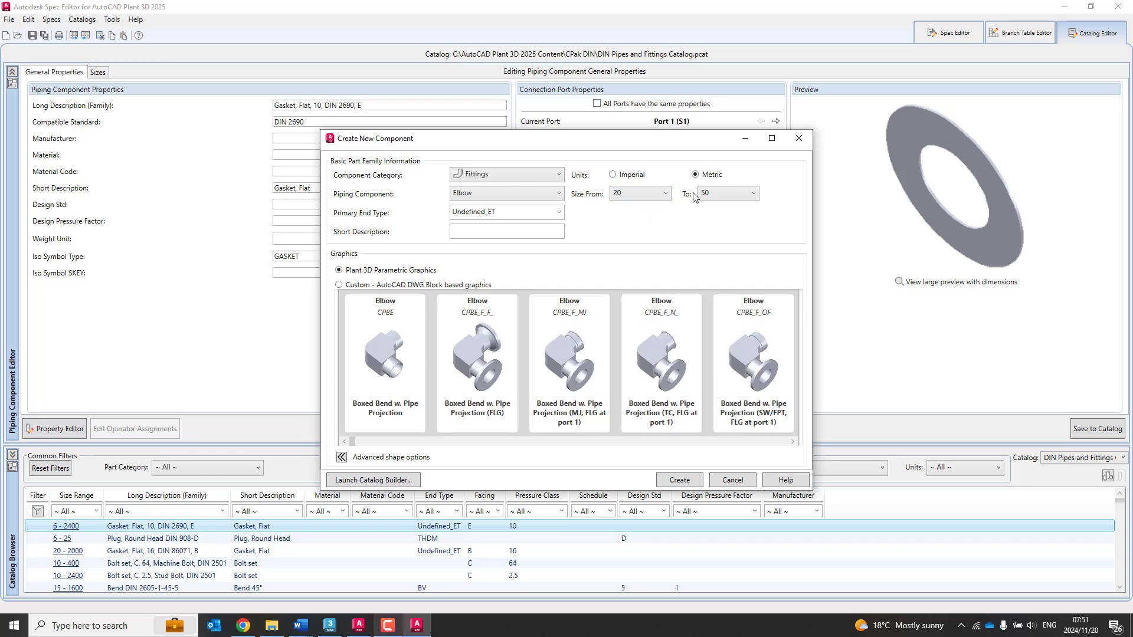
- Make the component a Pipe with PL end type and plain Pipe shape, then create it
click(540, 175)
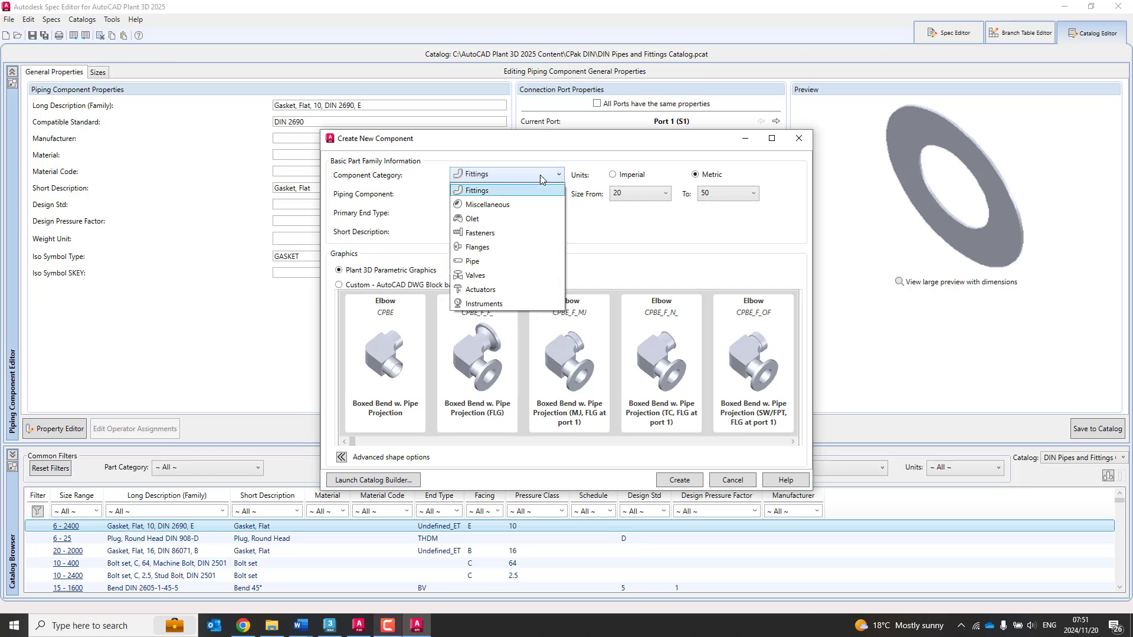
click(483, 261)
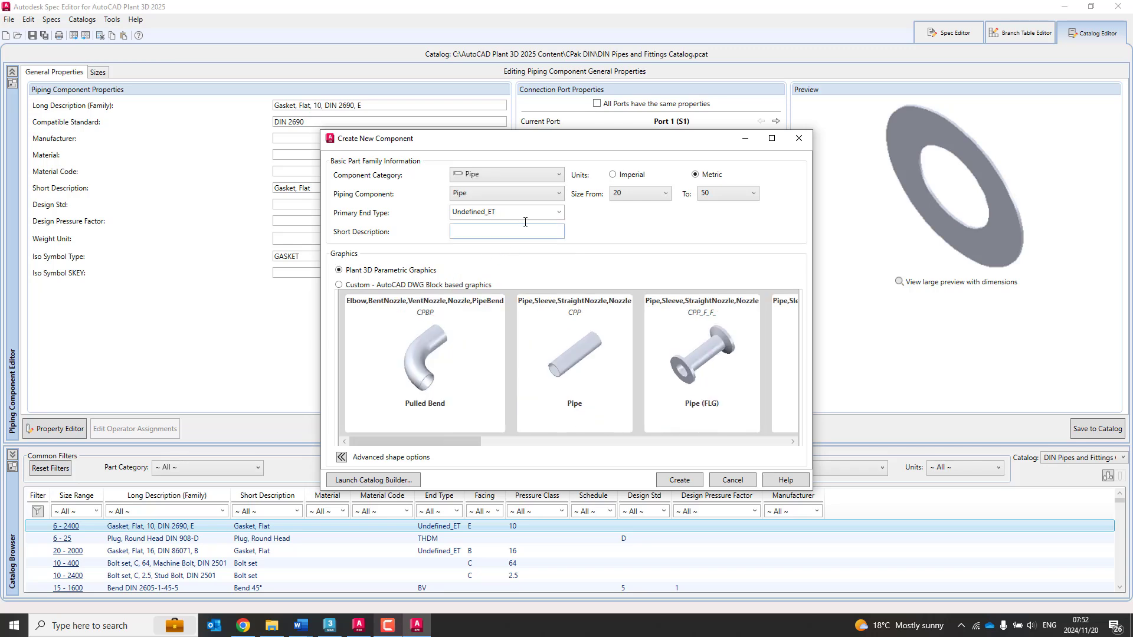
click(559, 212)
click(480, 239)
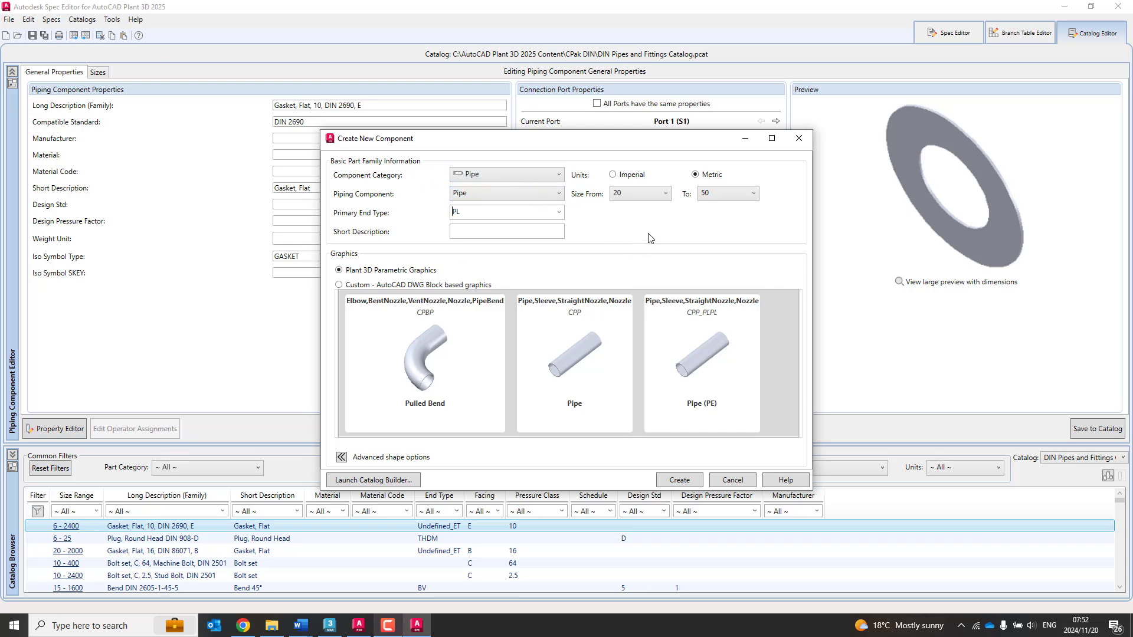
click(581, 366)
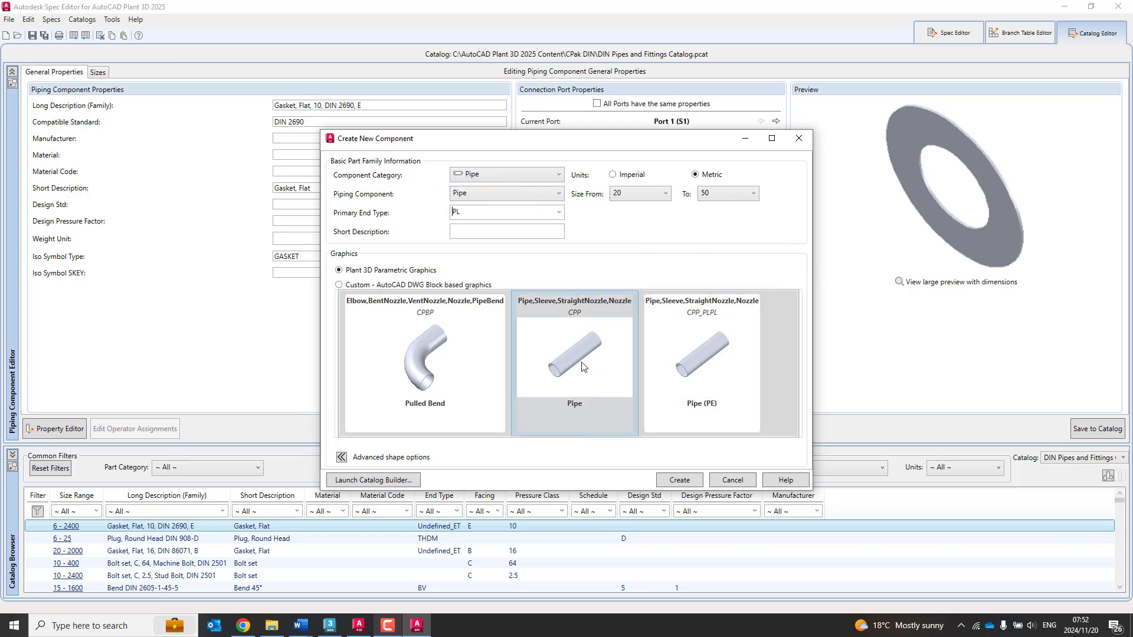
click(581, 366)
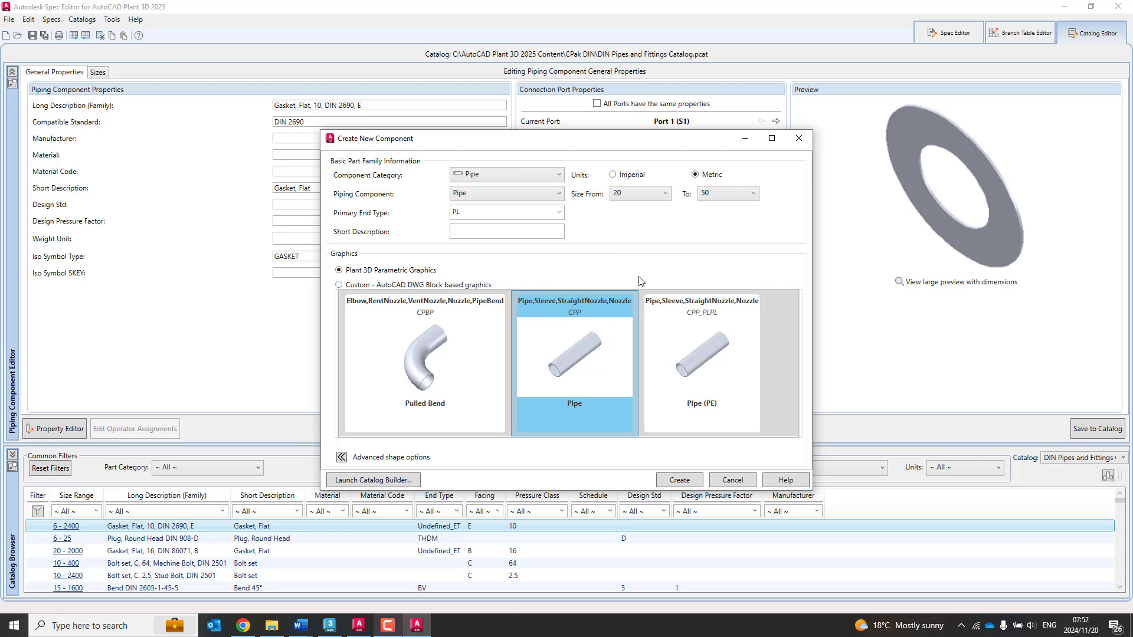
click(689, 483)
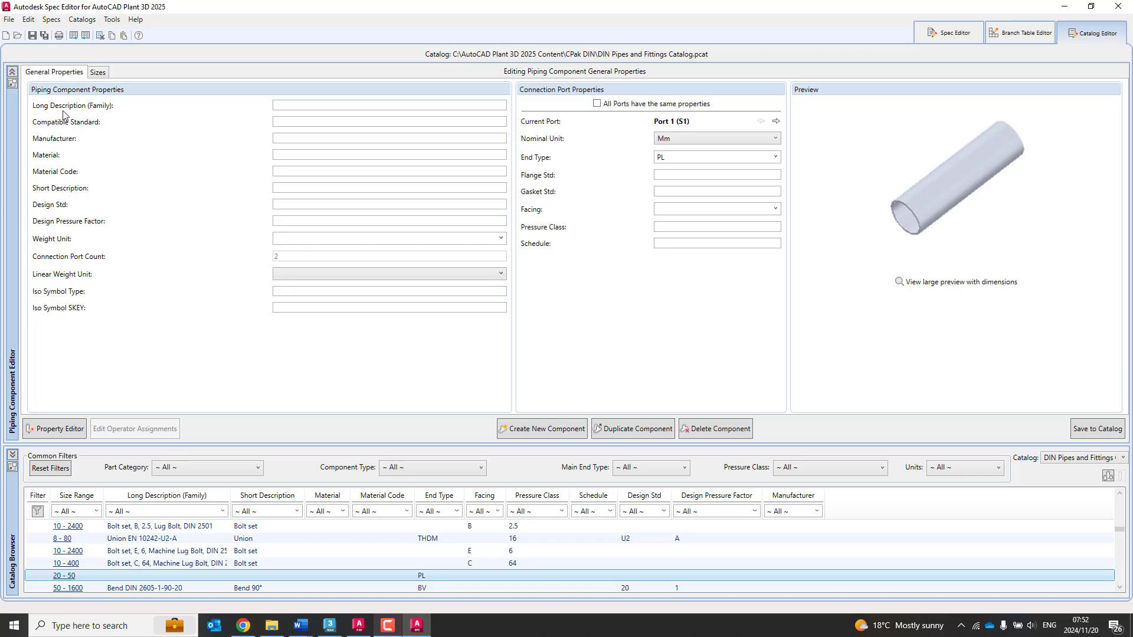
- Enter the family long description 'This is the long description', keeping PL end type on all ports
click(314, 104)
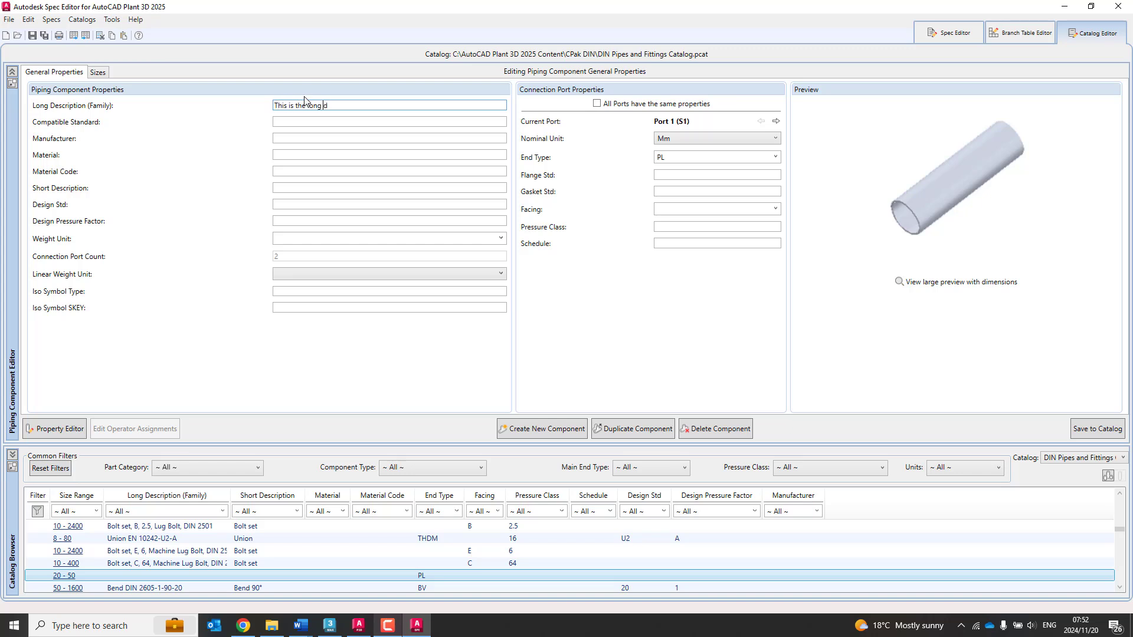
text(This is the long description of the pipe)
click(597, 103)
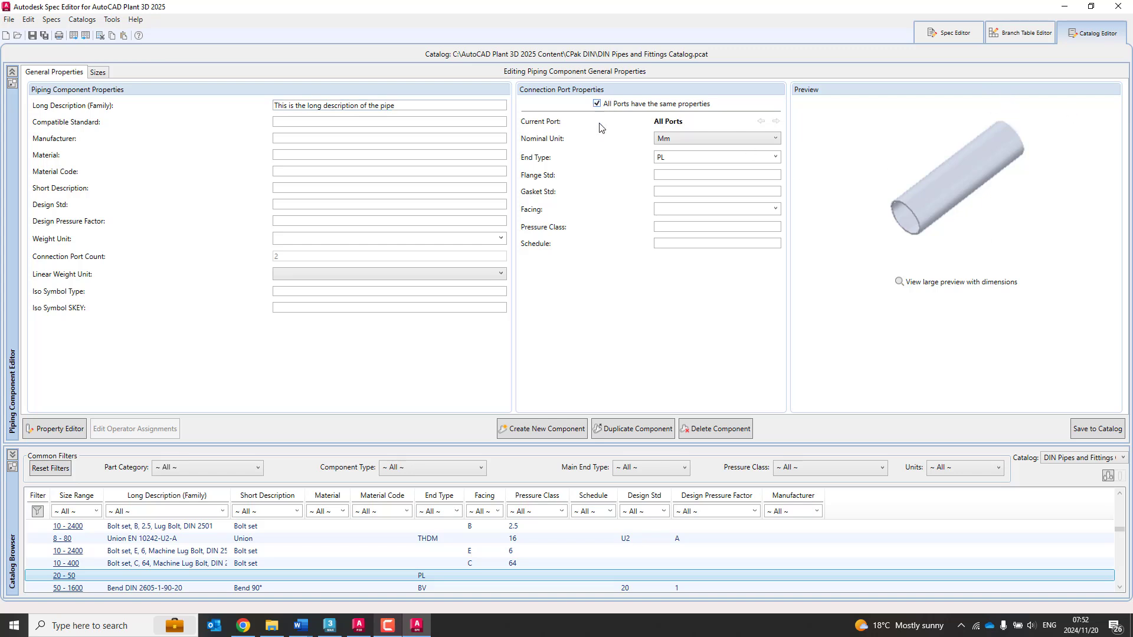
click(775, 157)
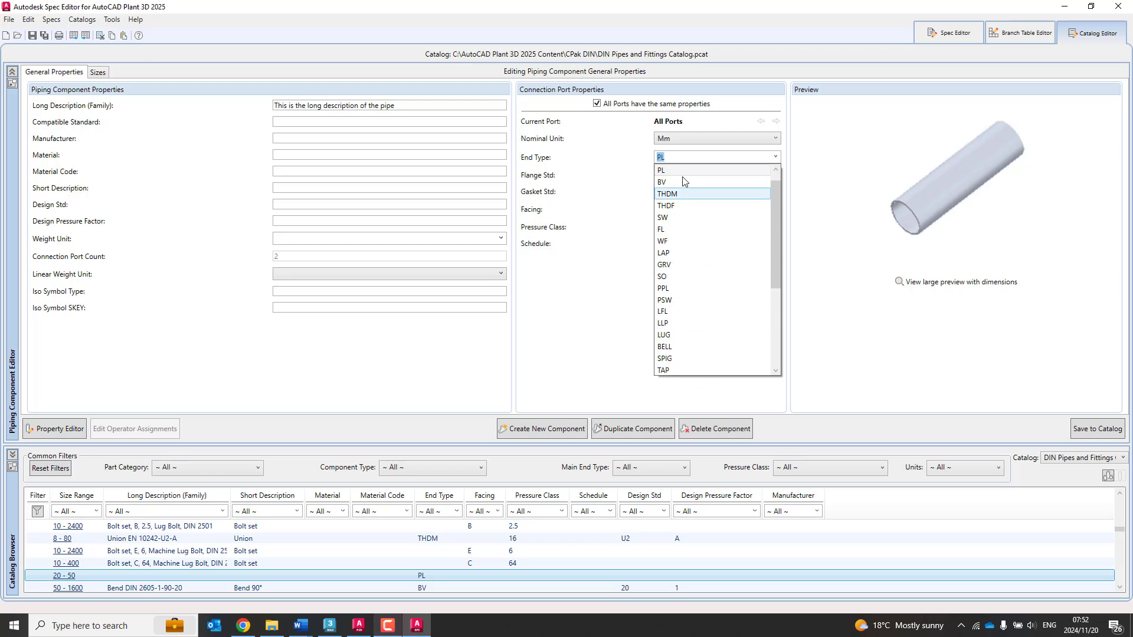
click(617, 158)
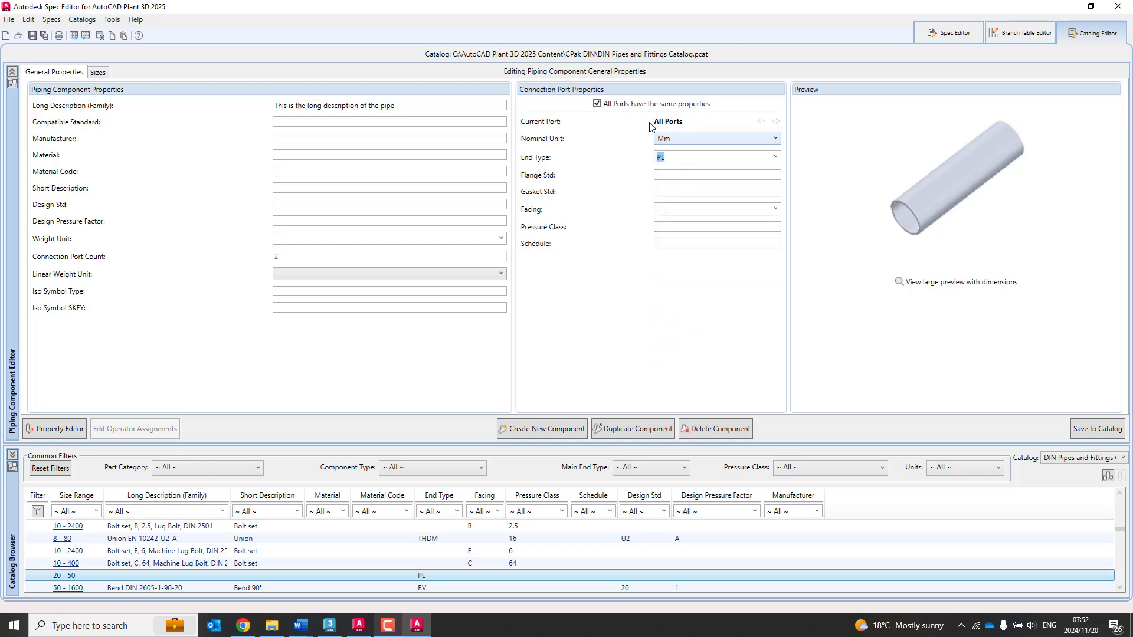
click(315, 125)
click(319, 138)
click(295, 157)
click(289, 172)
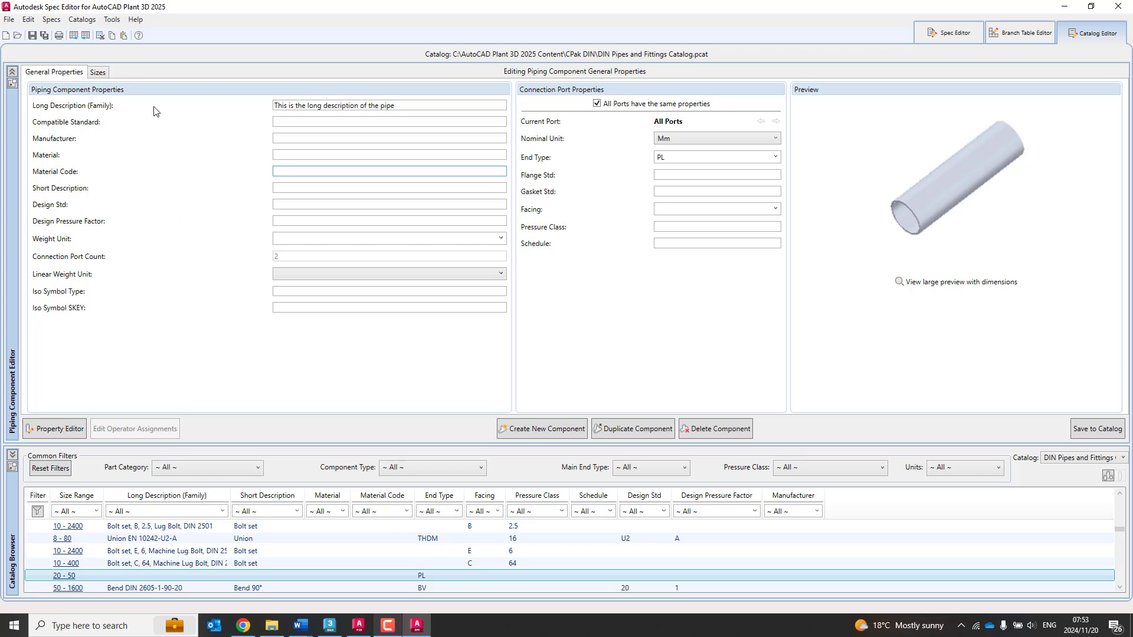
- Browse the pipe's sizes 20, 32 and 50 in the Sizes list
click(101, 75)
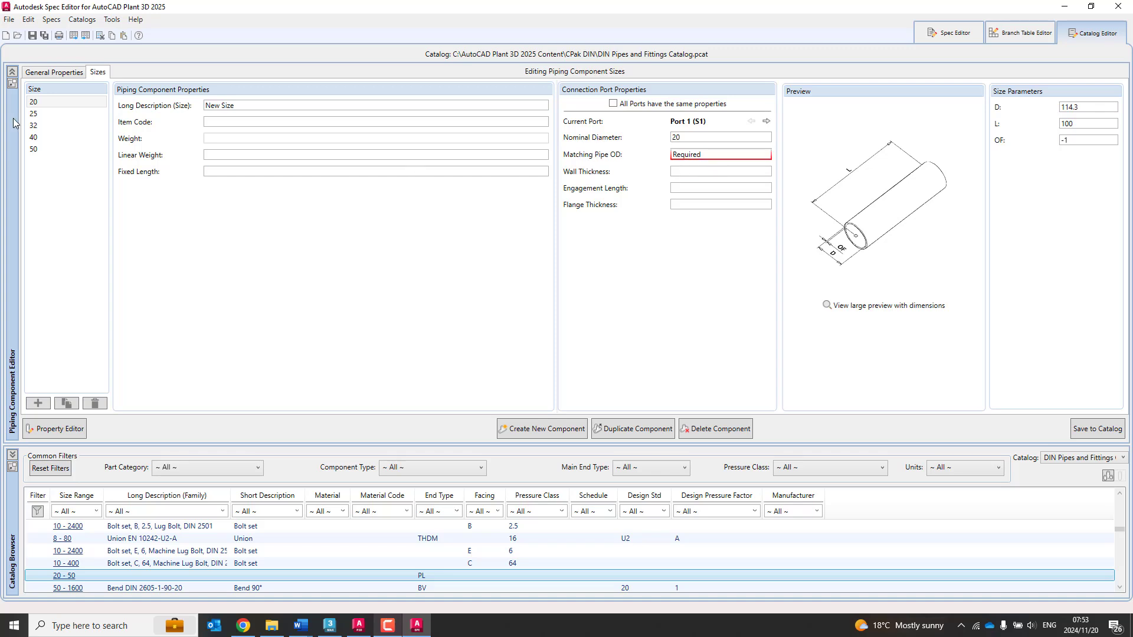
click(35, 126)
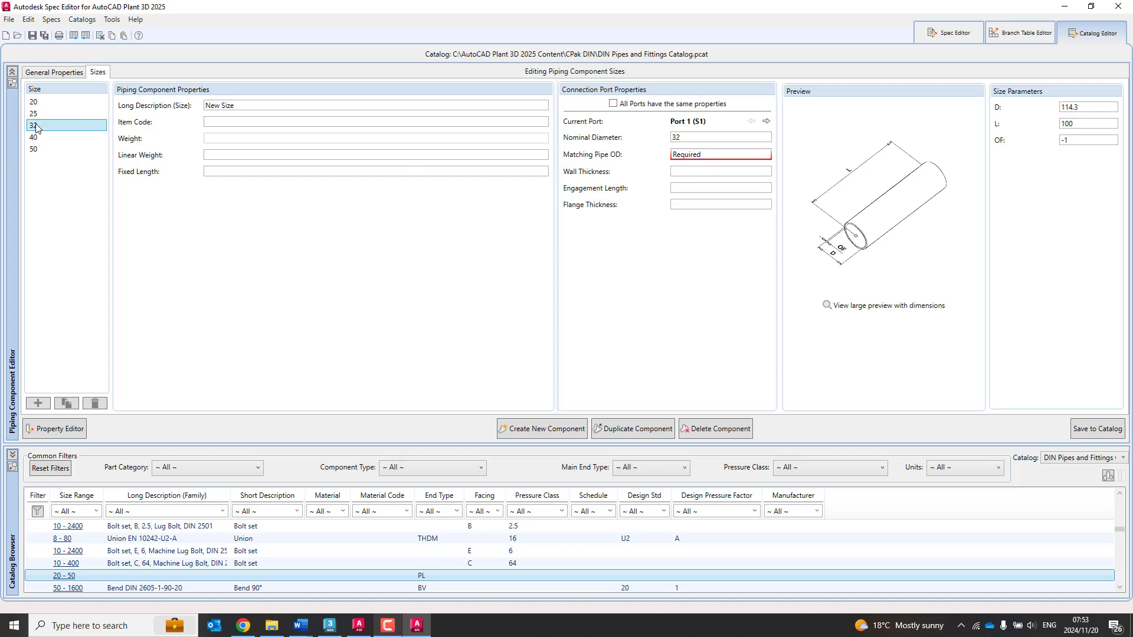
click(37, 149)
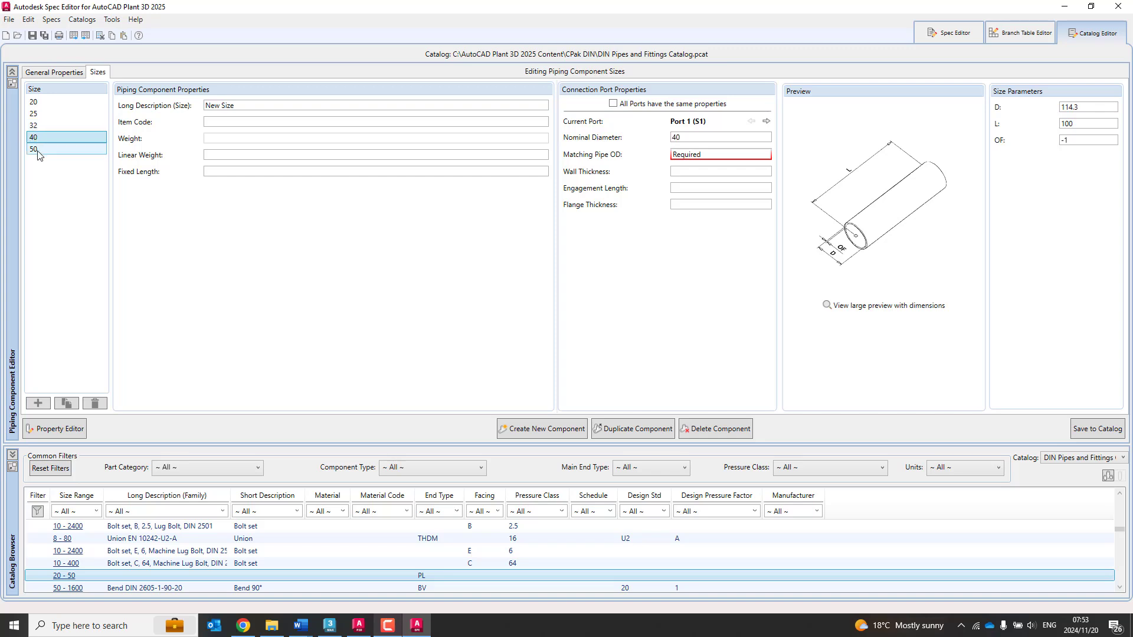
click(43, 102)
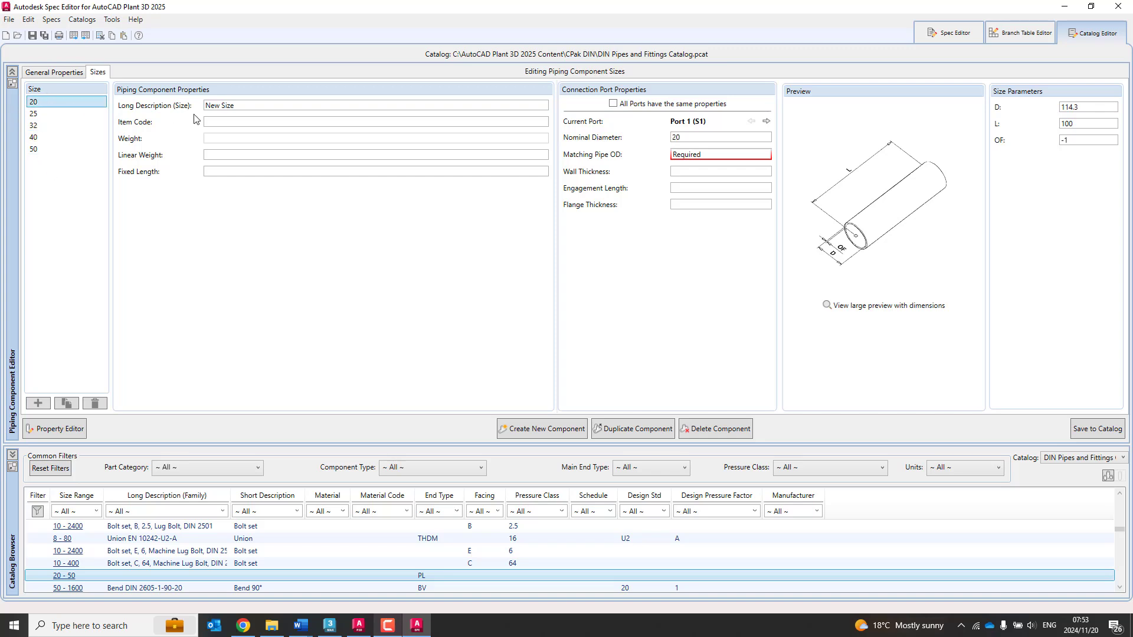
- Copy the family long description and select size 20's 'New Size' placeholder
click(264, 107)
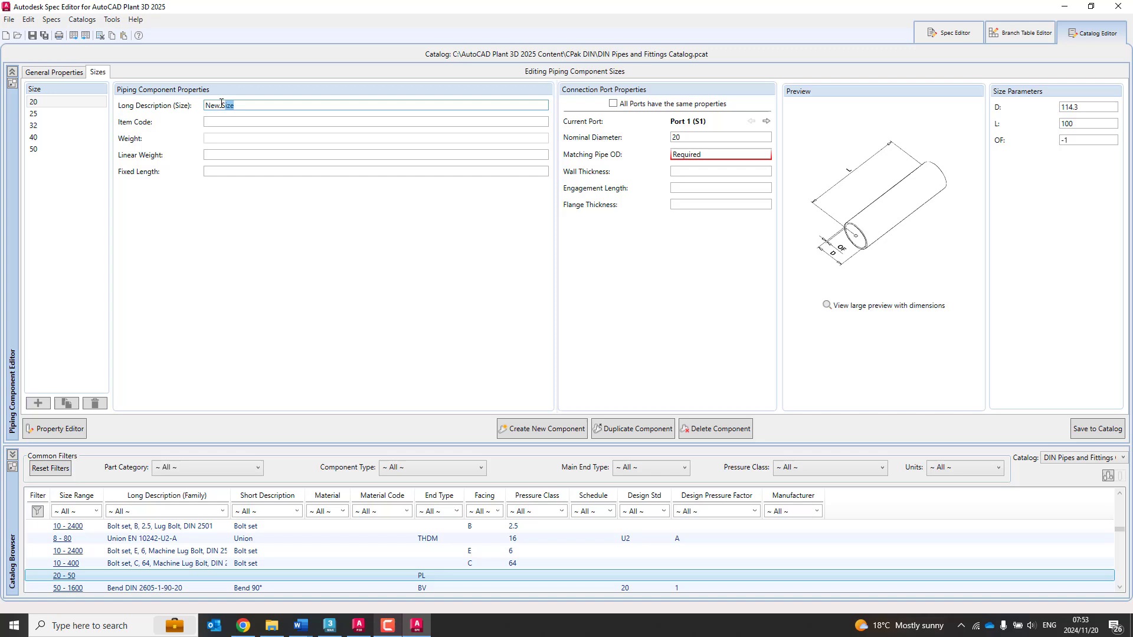
click(49, 76)
click(431, 109)
key(ctrl+c)
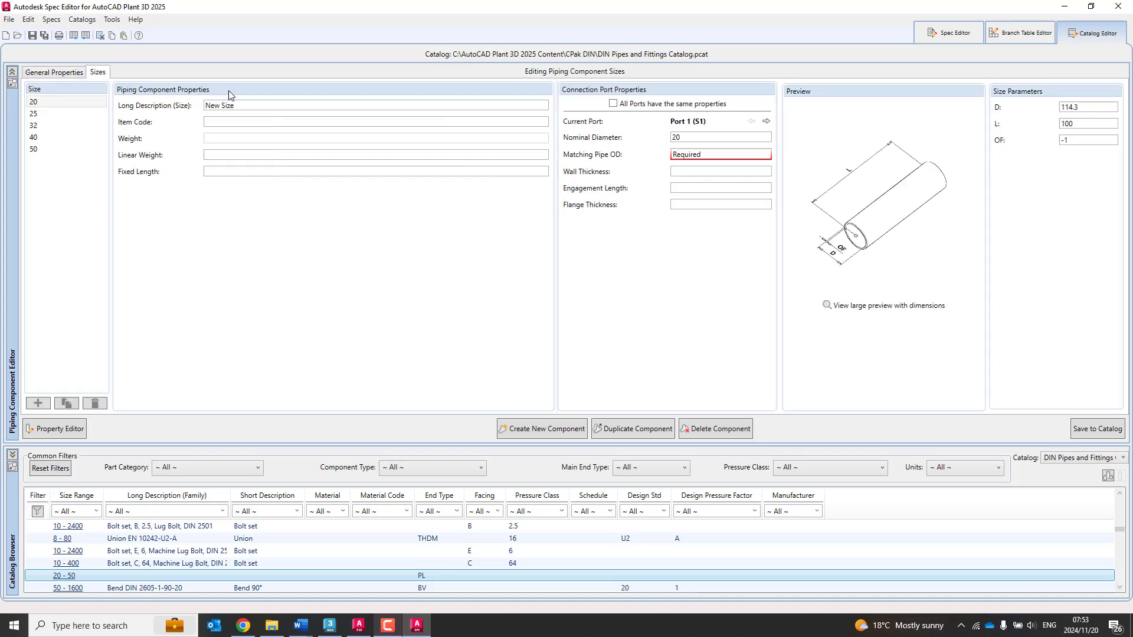
drag(250, 105, 205, 105)
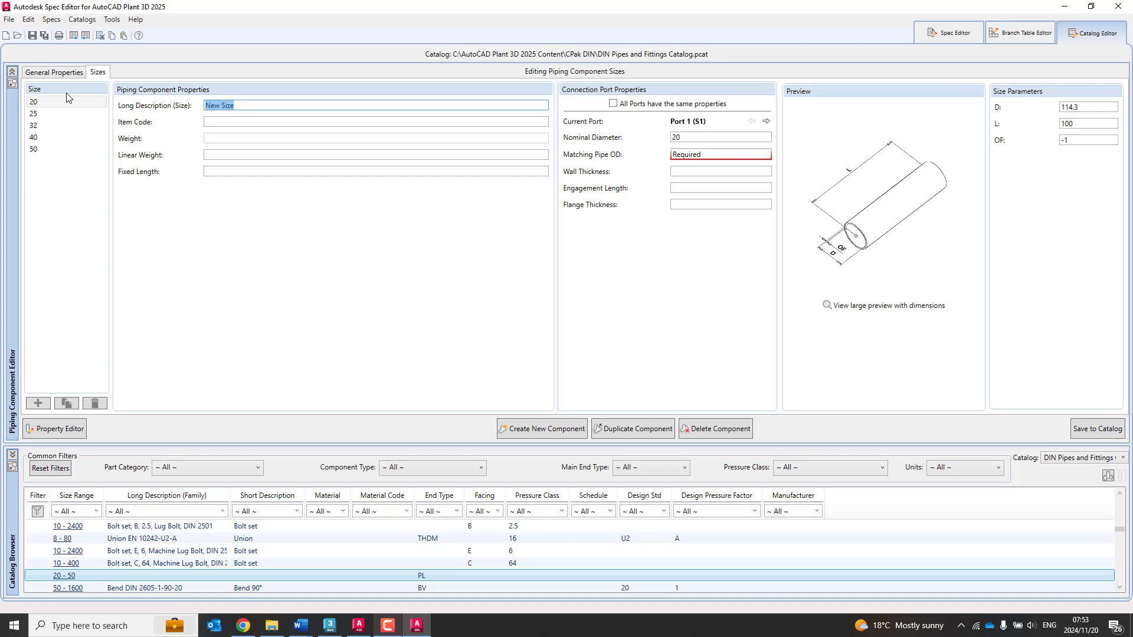
- Paste the pipe description into sizes 20 and 25, appending '25' for size 25, then select sizes 20–40
key(ctrl+v)
click(56, 113)
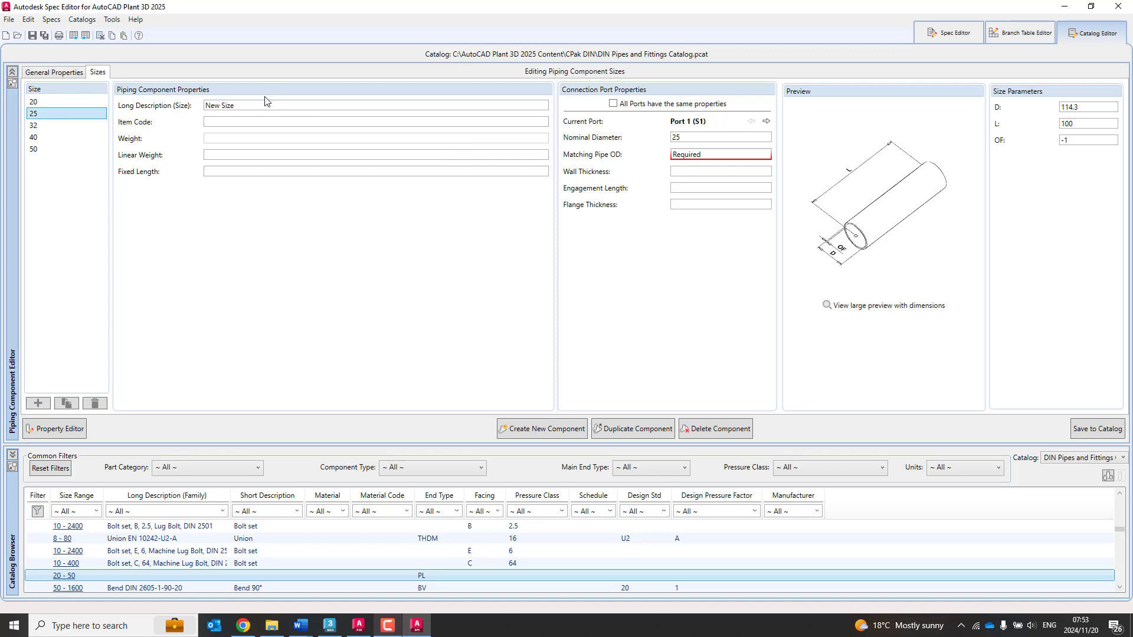
drag(260, 106, 135, 100)
key(ctrl+v)
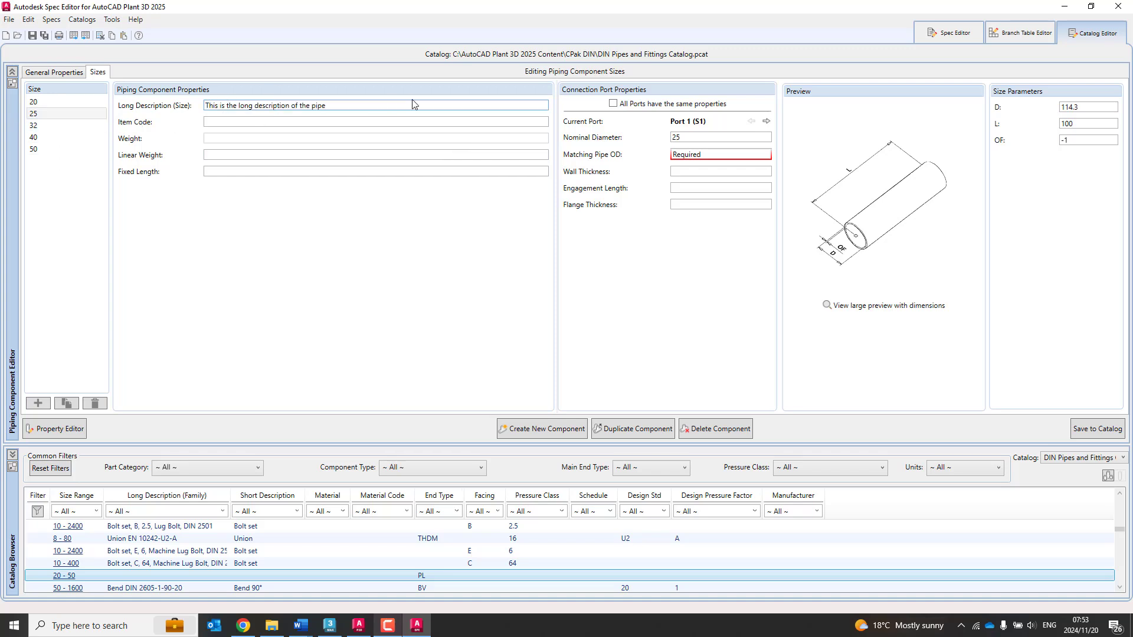
text(25)
click(81, 102)
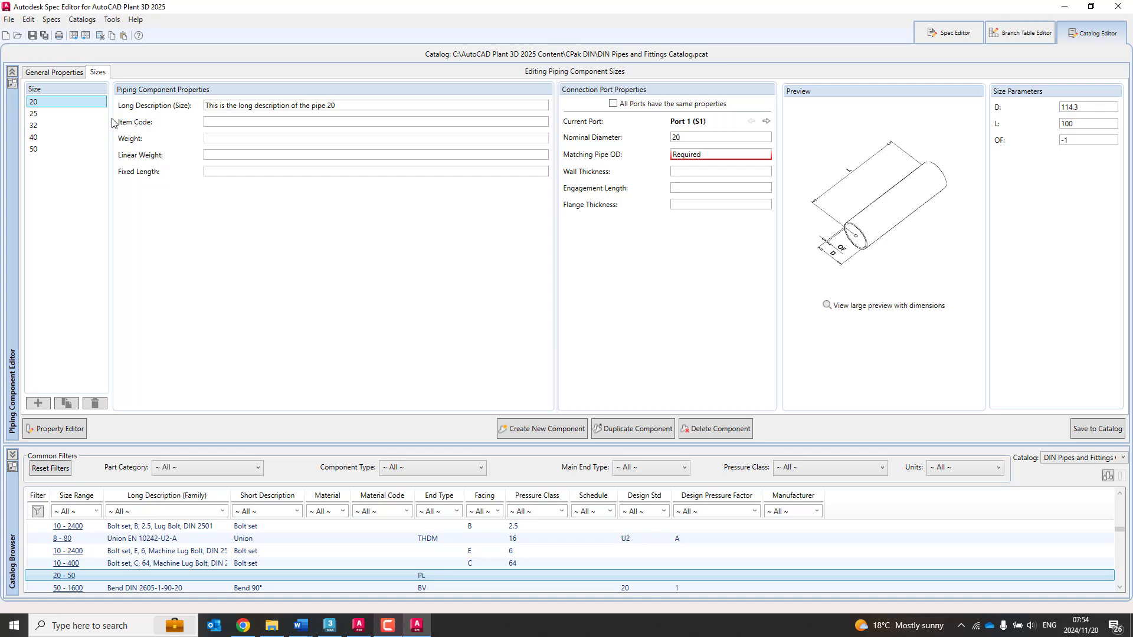
drag(70, 103, 59, 140)
- Remove sizes 20–40 and start renaming size 50's description to 'Fixed Length Pipe 50'
right_click(60, 140)
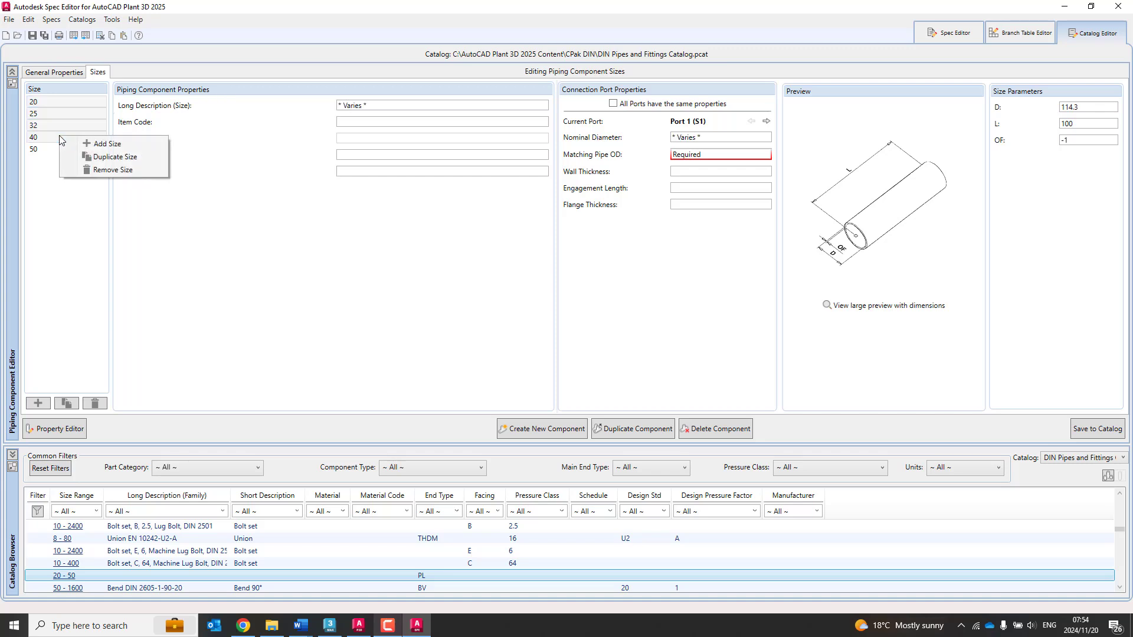
click(134, 169)
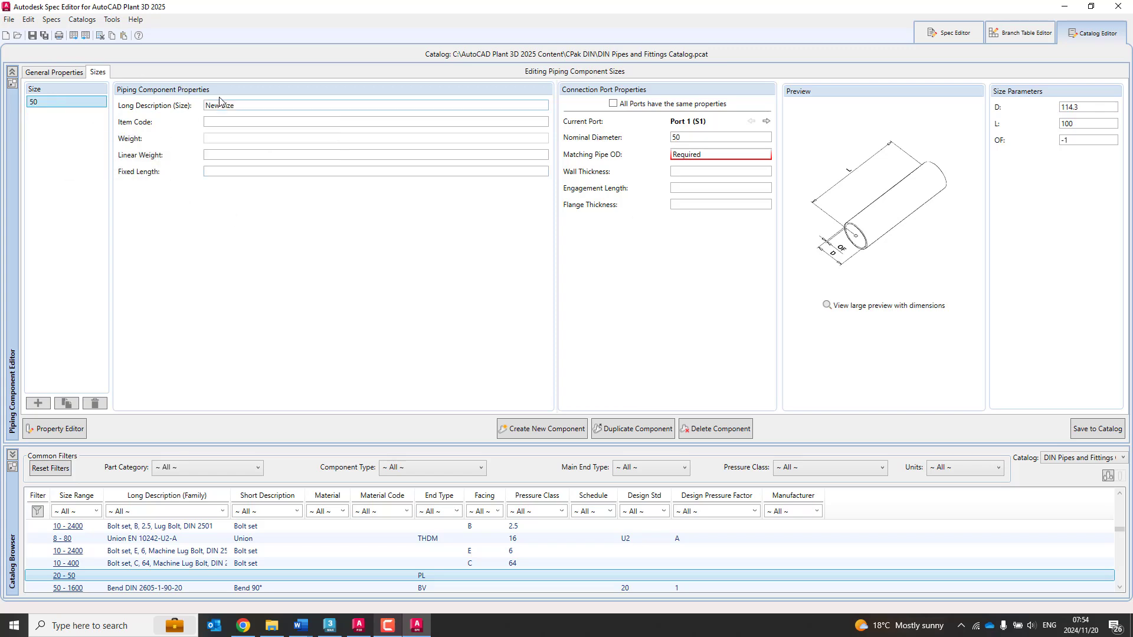
drag(242, 106, 159, 106)
text(Pipe 50)
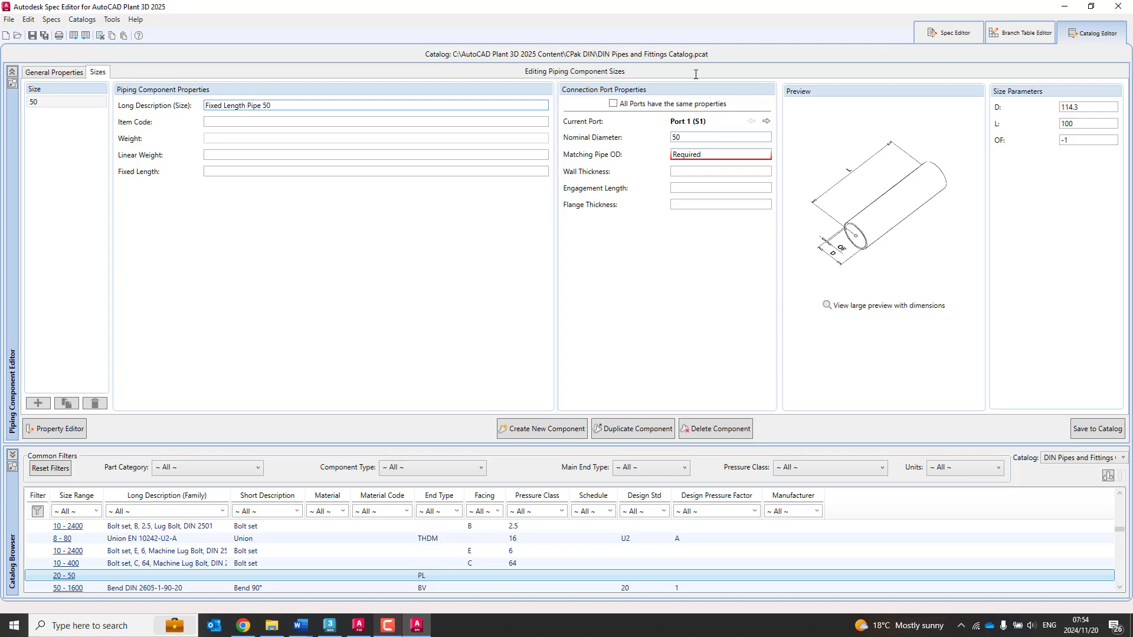
- Set matching pipe OD 50 on all ports and change diameter D from 114.3 to 50
click(672, 155)
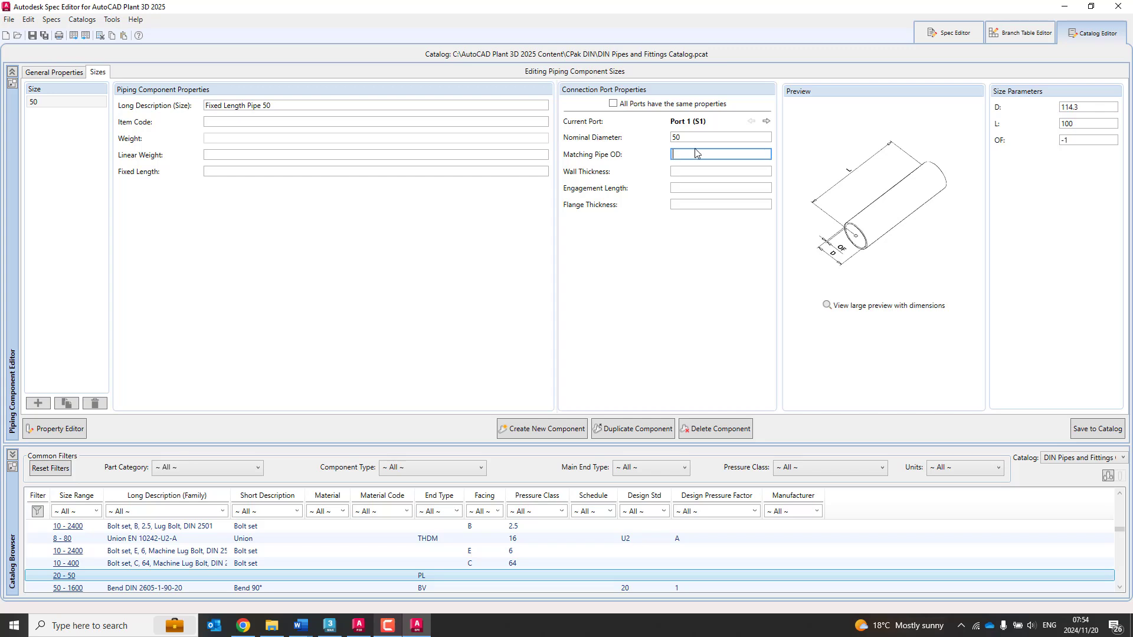
text(50)
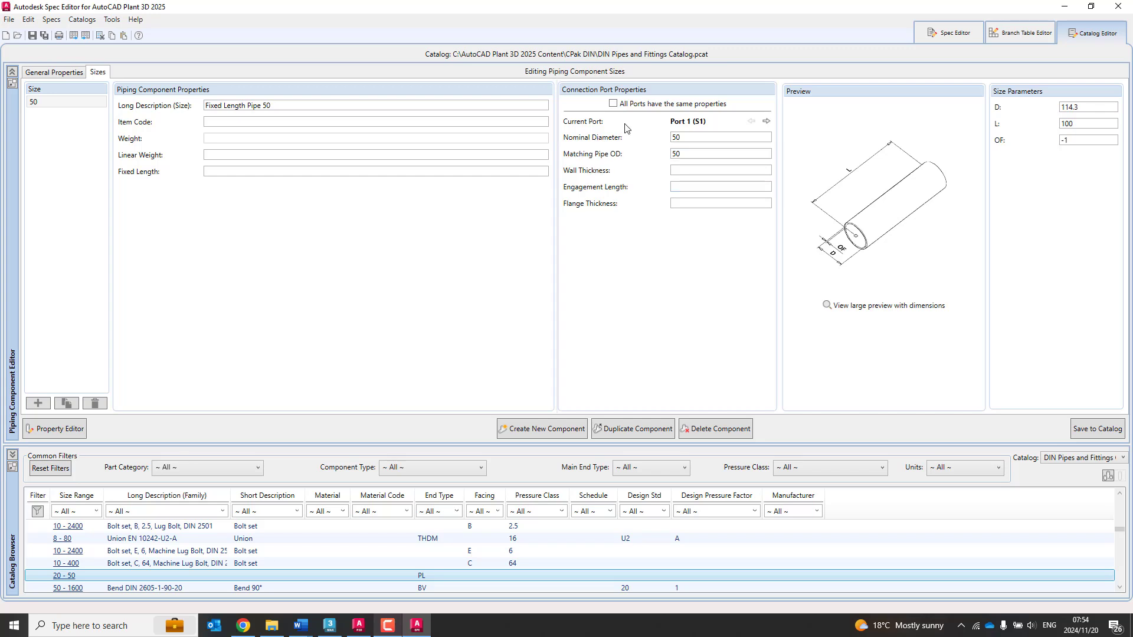
click(613, 104)
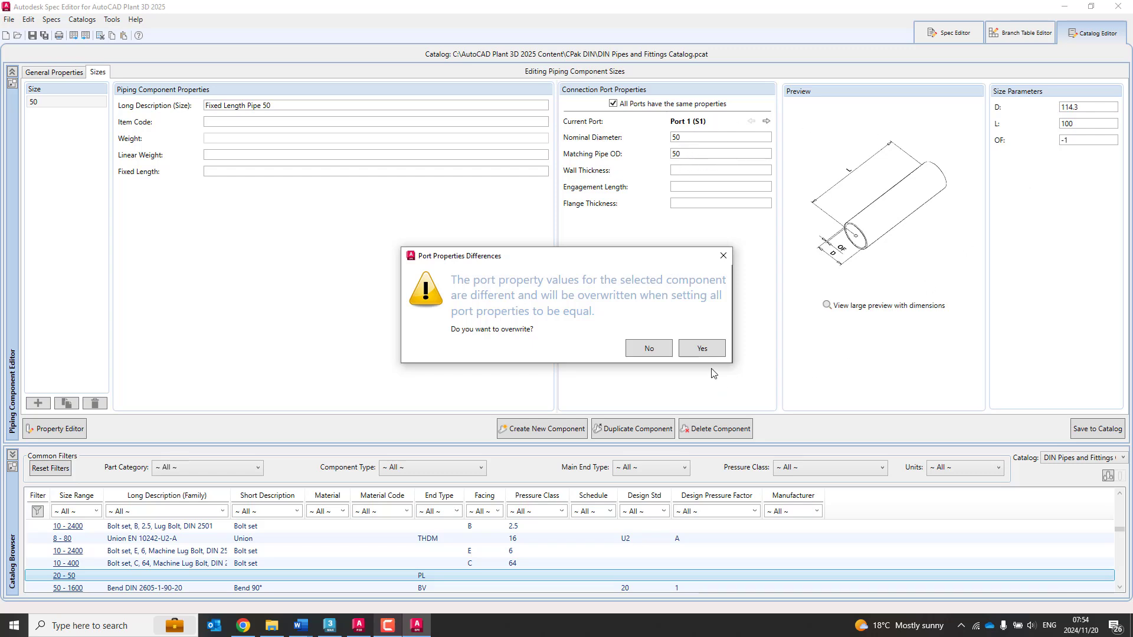
click(713, 349)
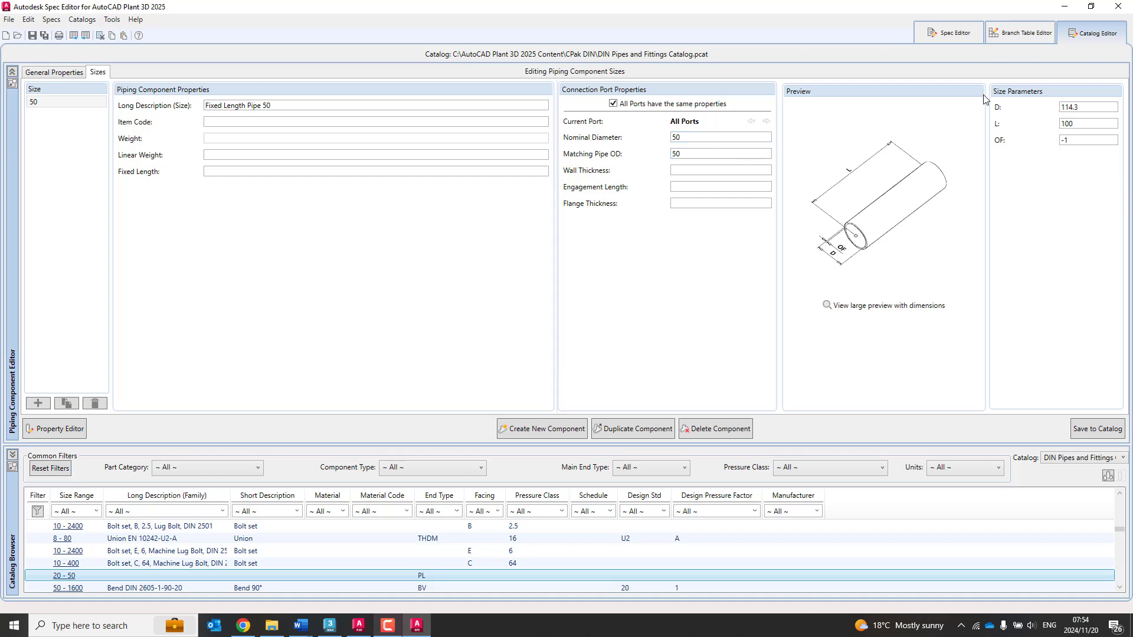
double_click(1109, 108)
text(50)
click(1093, 124)
- Commit the size parameters and save the pipe to the DIN catalog as 50 - 50
click(1090, 140)
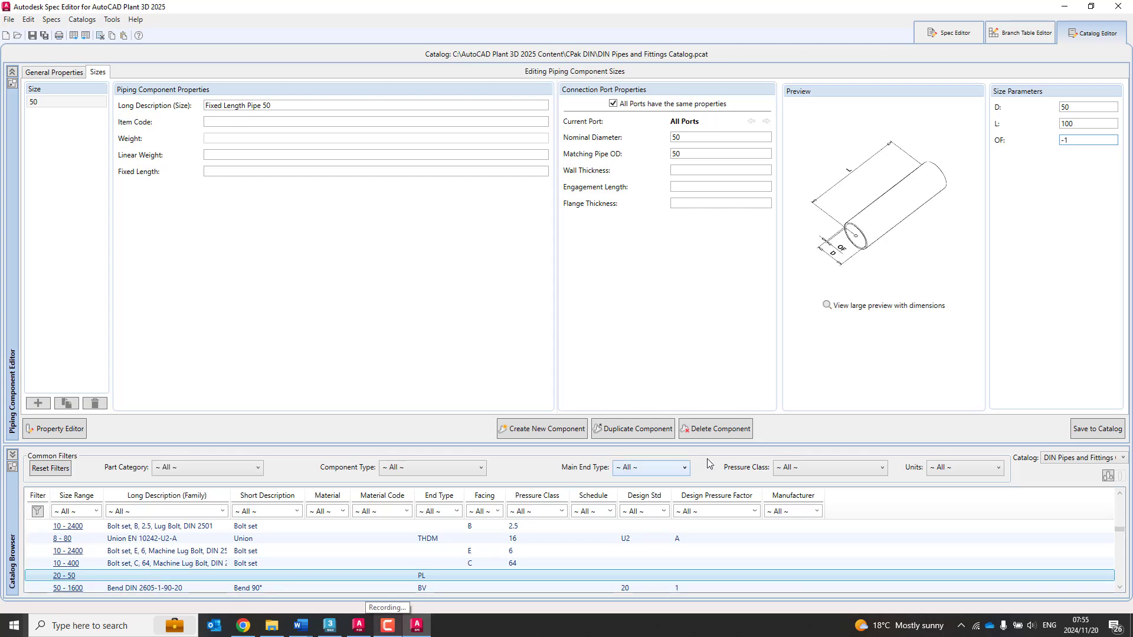
click(1095, 431)
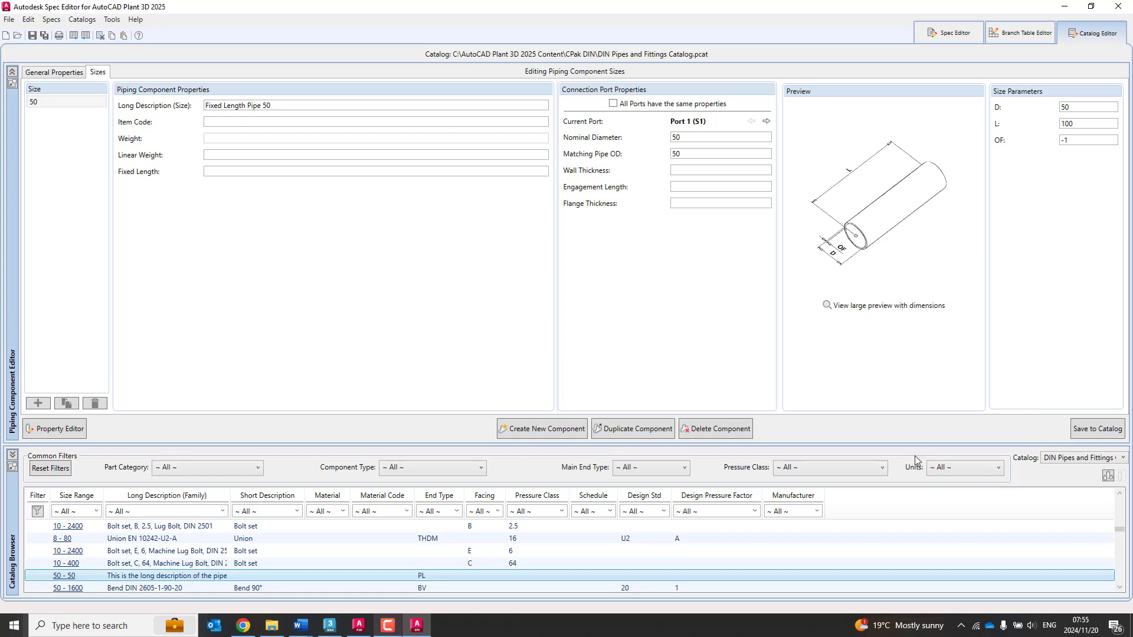
- In the New Conduit 1 spec, filter catalog parts by 'th' and add the 50 - 50 pipe
click(949, 34)
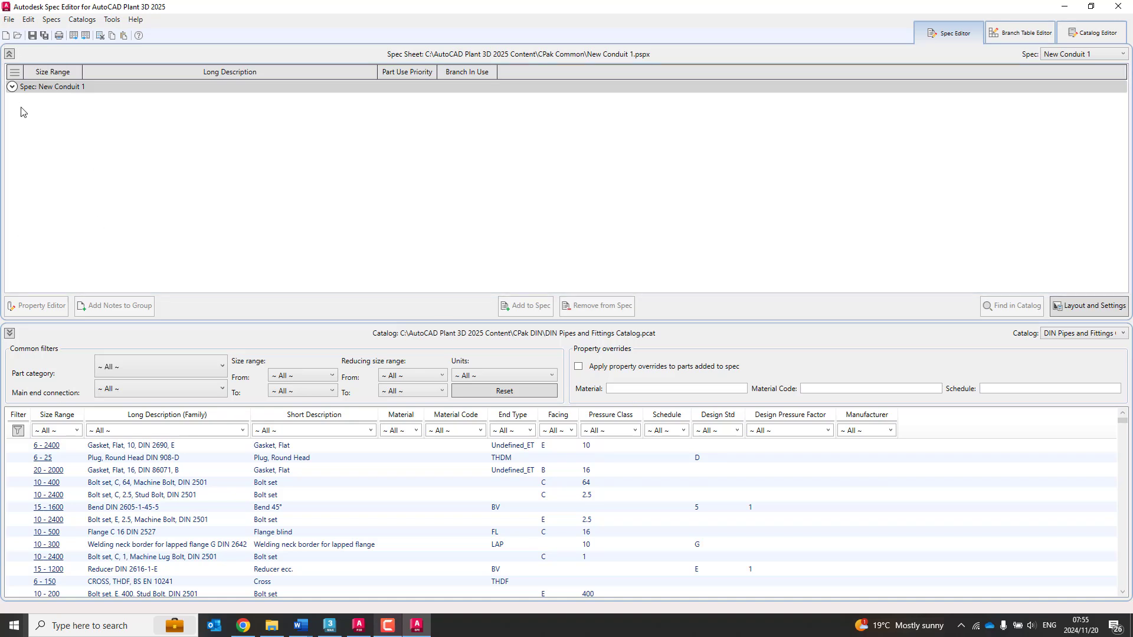
click(12, 86)
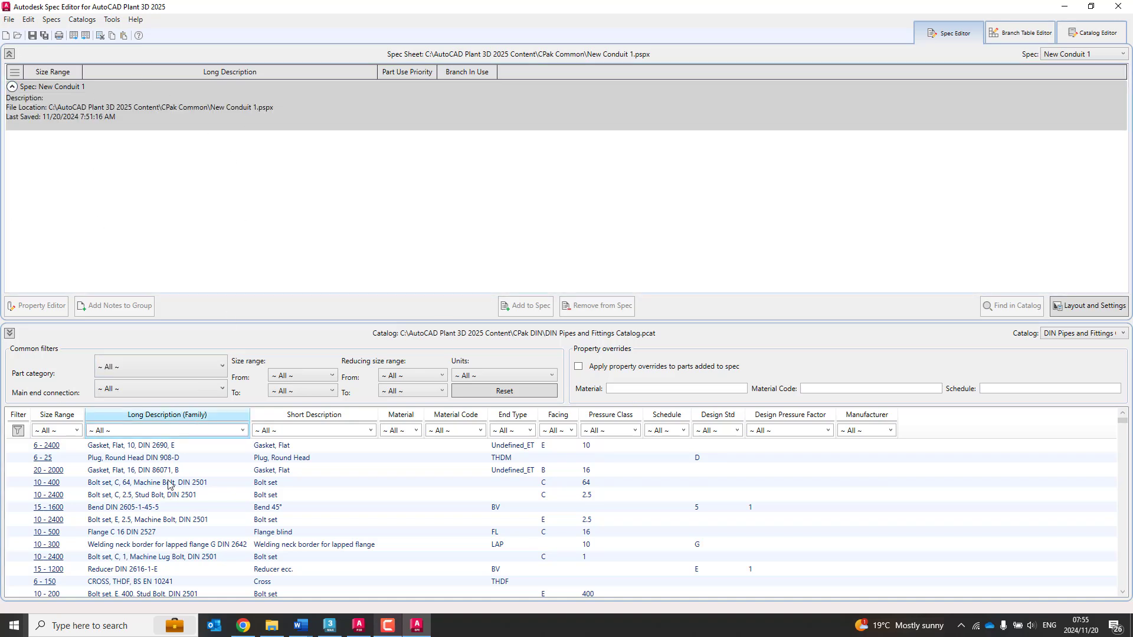
scroll(129, 563, down, 1)
click(147, 429)
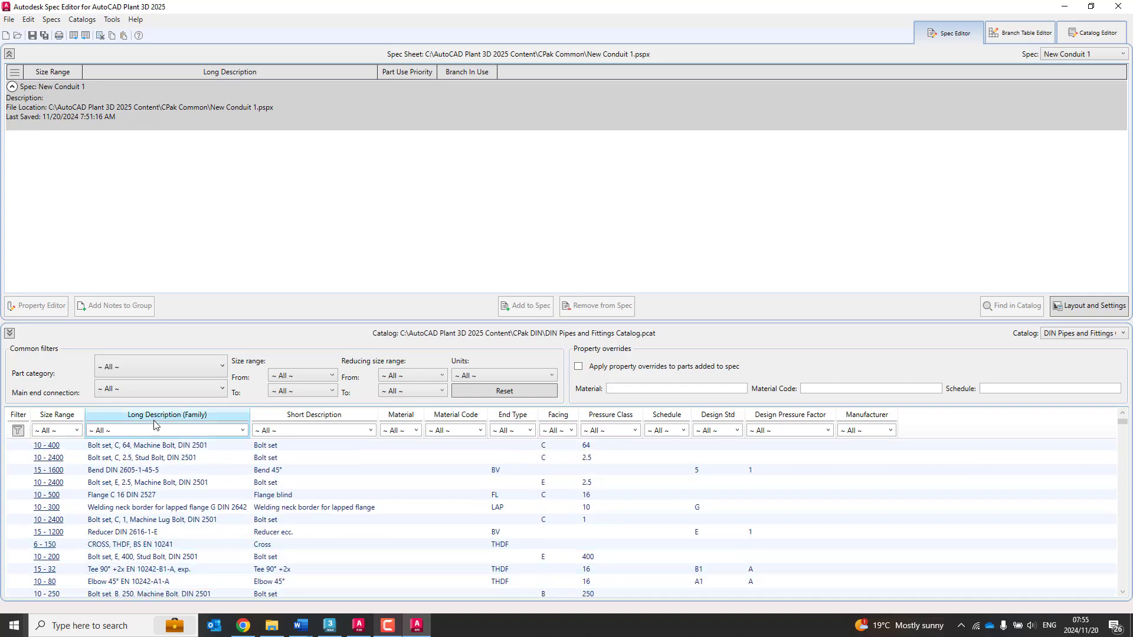
text(his)
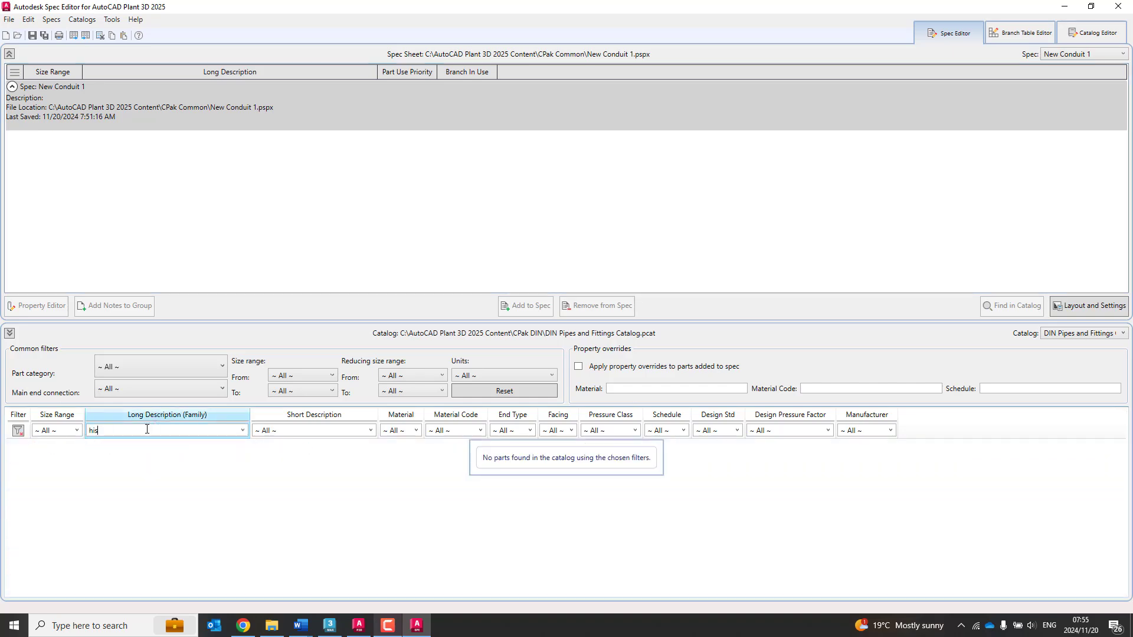
key(BackSpace)
key(BackSpace)
key(BackSpace)
text(th)
click(176, 447)
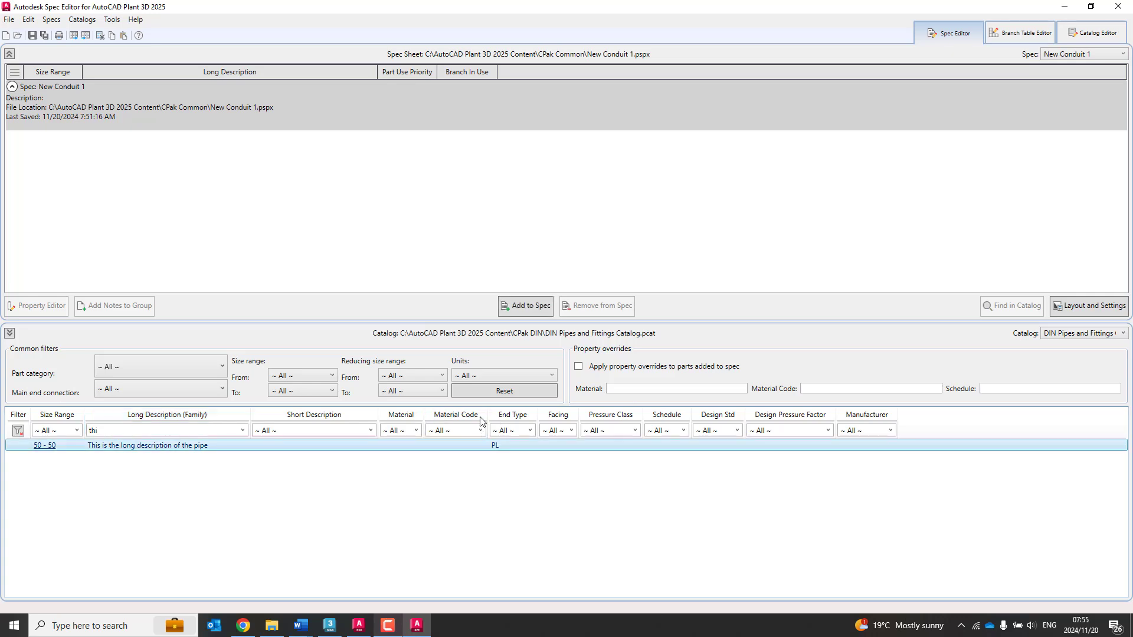
click(519, 307)
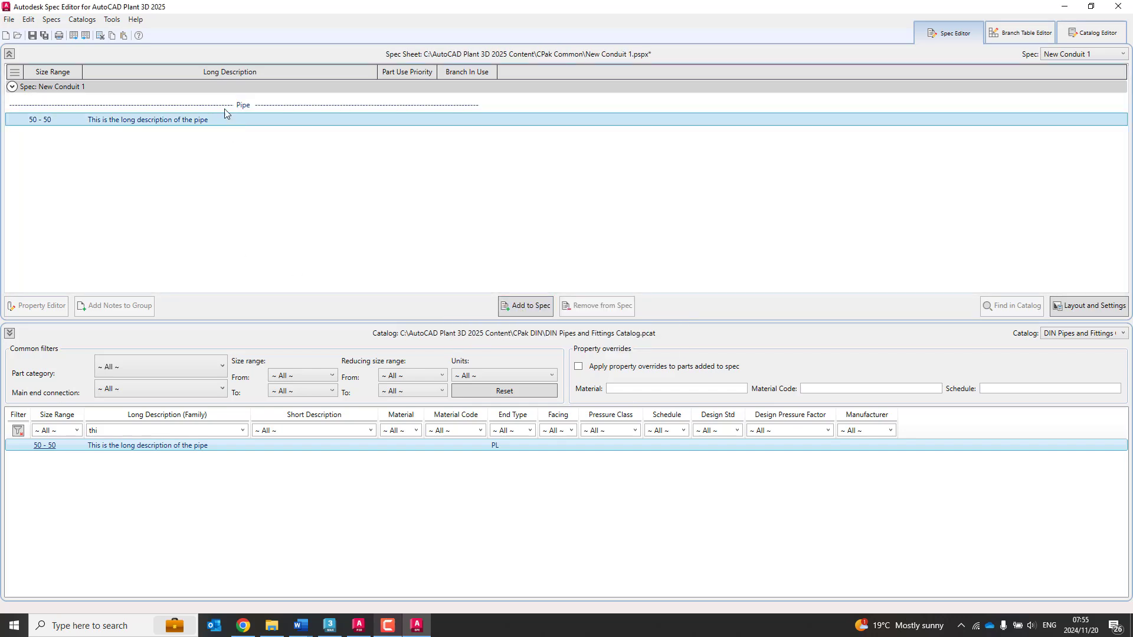
click(183, 122)
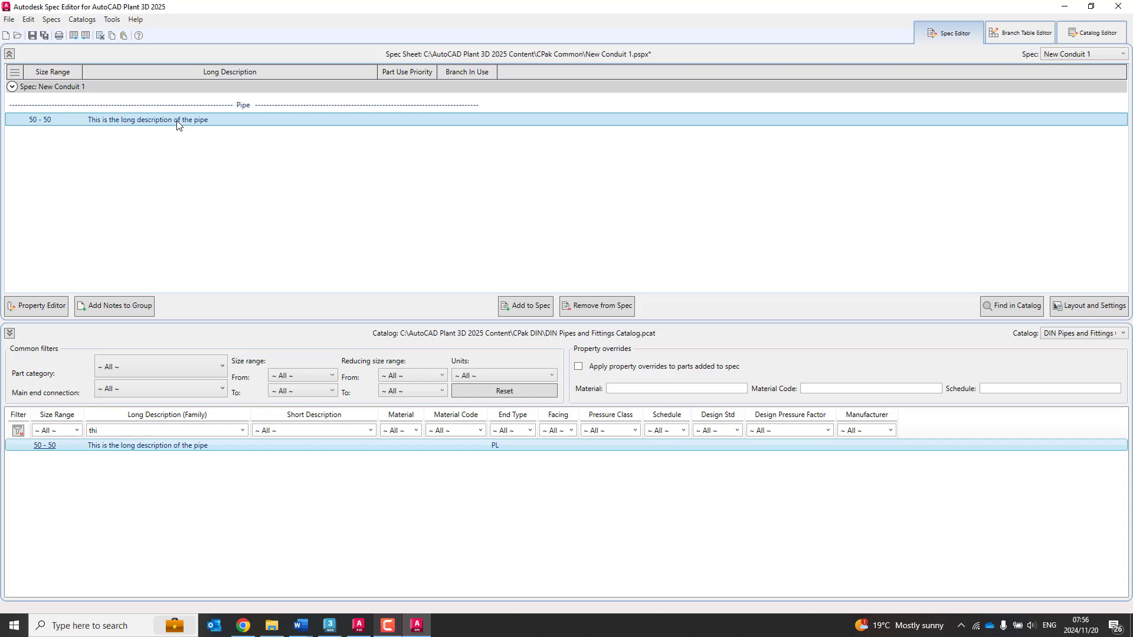
- Open the size 50 pipe's Spec Property Editor and reposition the window
double_click(220, 120)
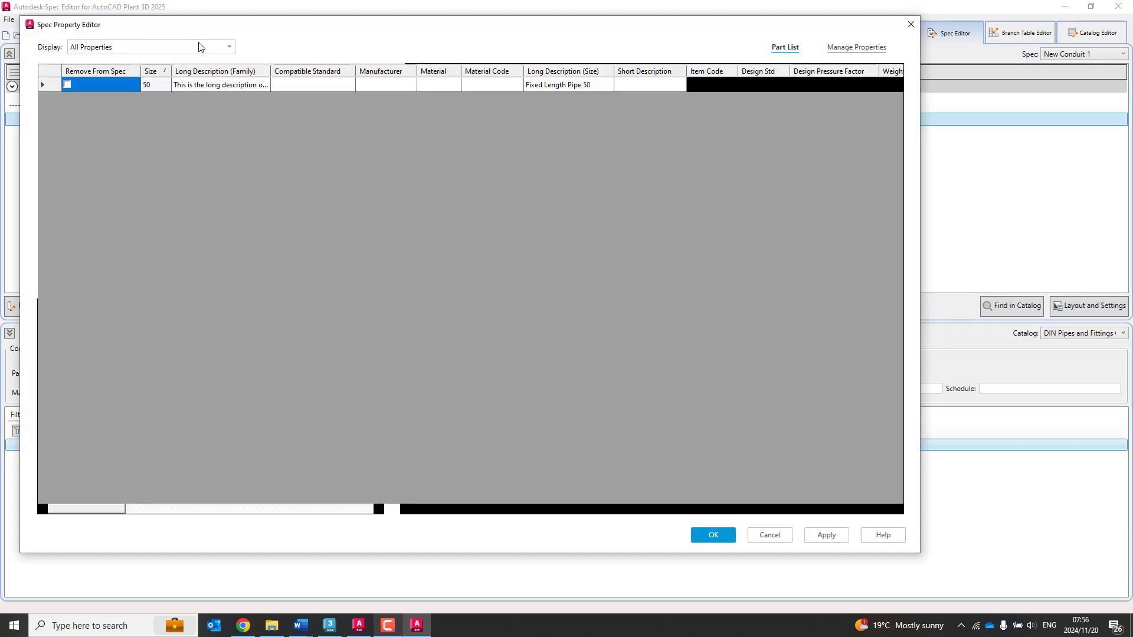
drag(489, 31, 490, 42)
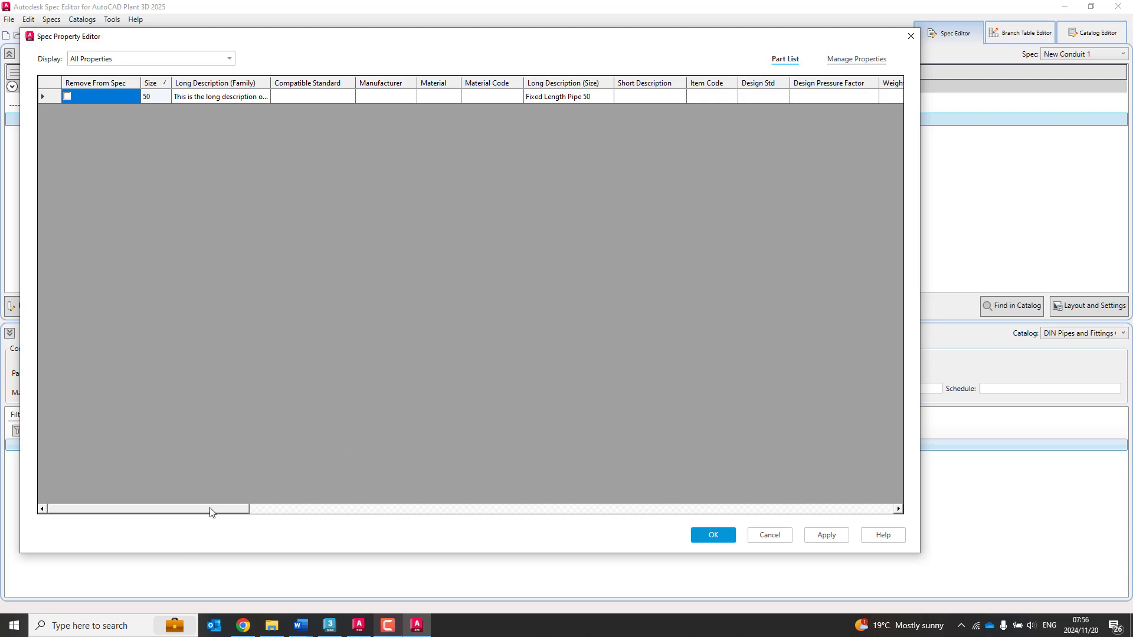
drag(211, 512, 220, 511)
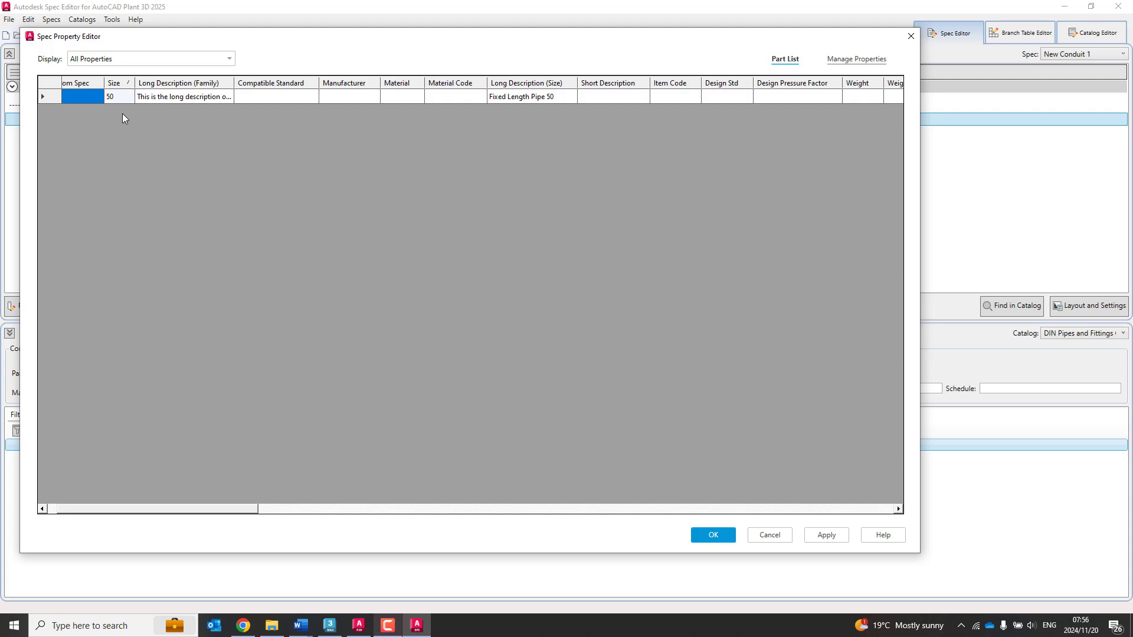
- Enter MGFX as the pipe's Manufacturer and clear the Material field
click(344, 97)
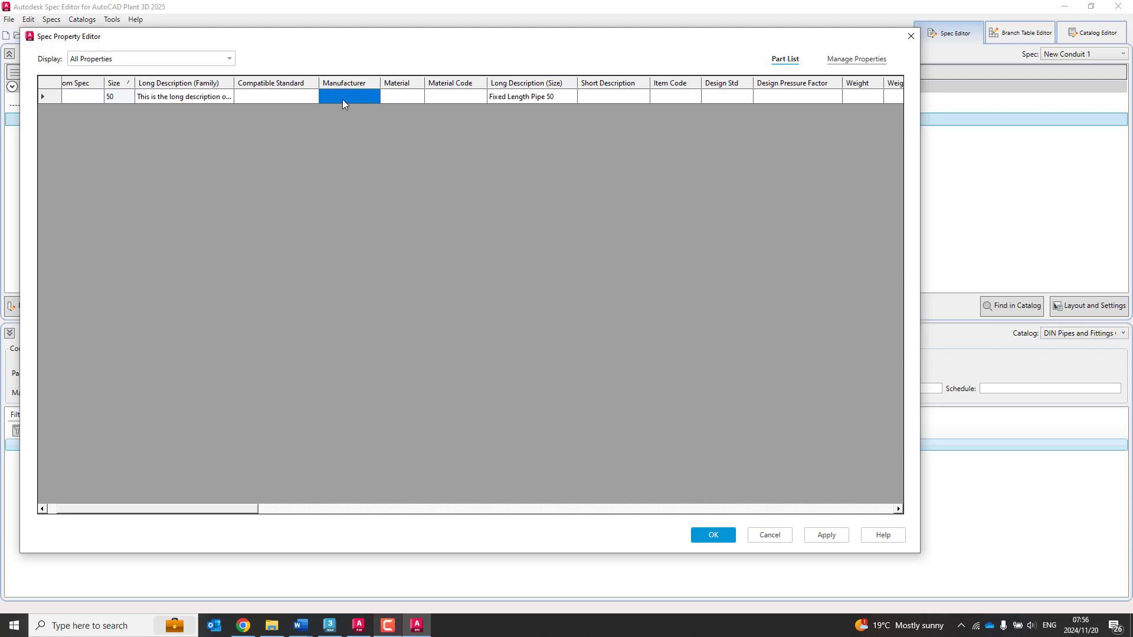
text(MGFX)
click(309, 99)
click(330, 97)
click(398, 99)
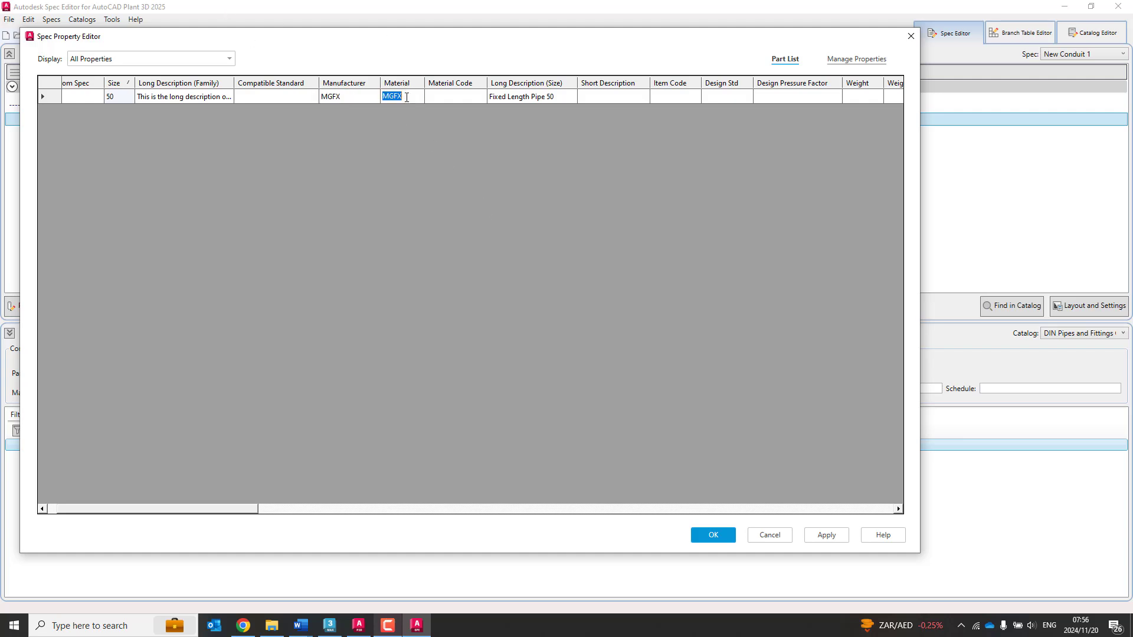
key(BackSpace)
- Give the pipe a 1500 Fixed Length and enable Use Fixed Length
click(899, 509)
click(899, 509)
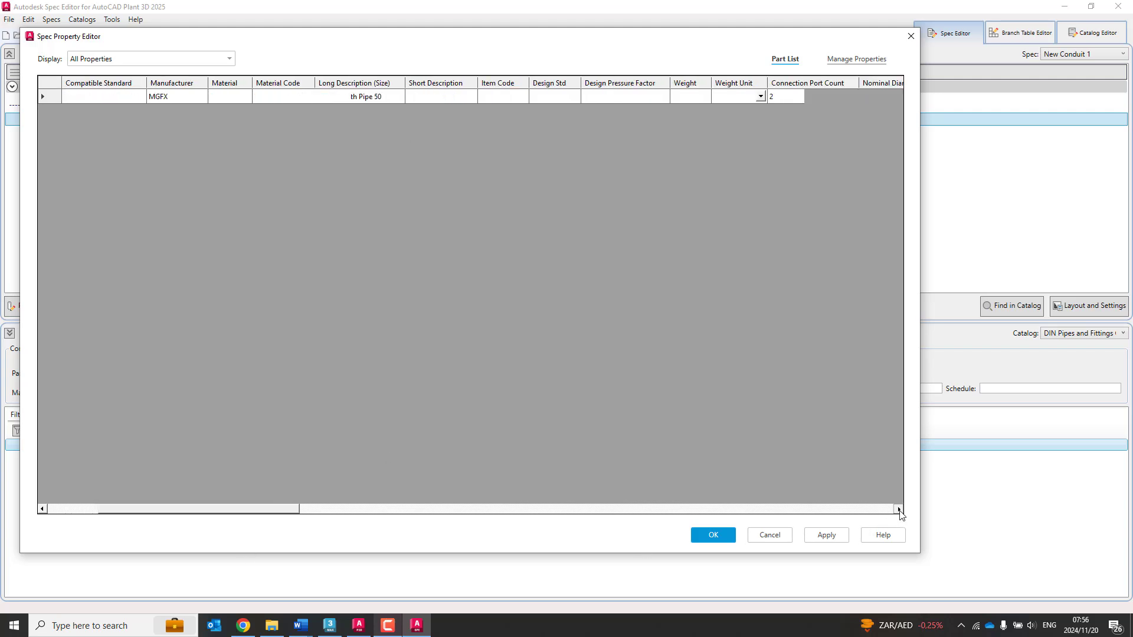
click(899, 509)
click(899, 510)
click(899, 509)
click(899, 509)
click(899, 509)
click(899, 509)
click(899, 510)
click(899, 510)
click(899, 510)
click(899, 510)
click(898, 510)
click(898, 509)
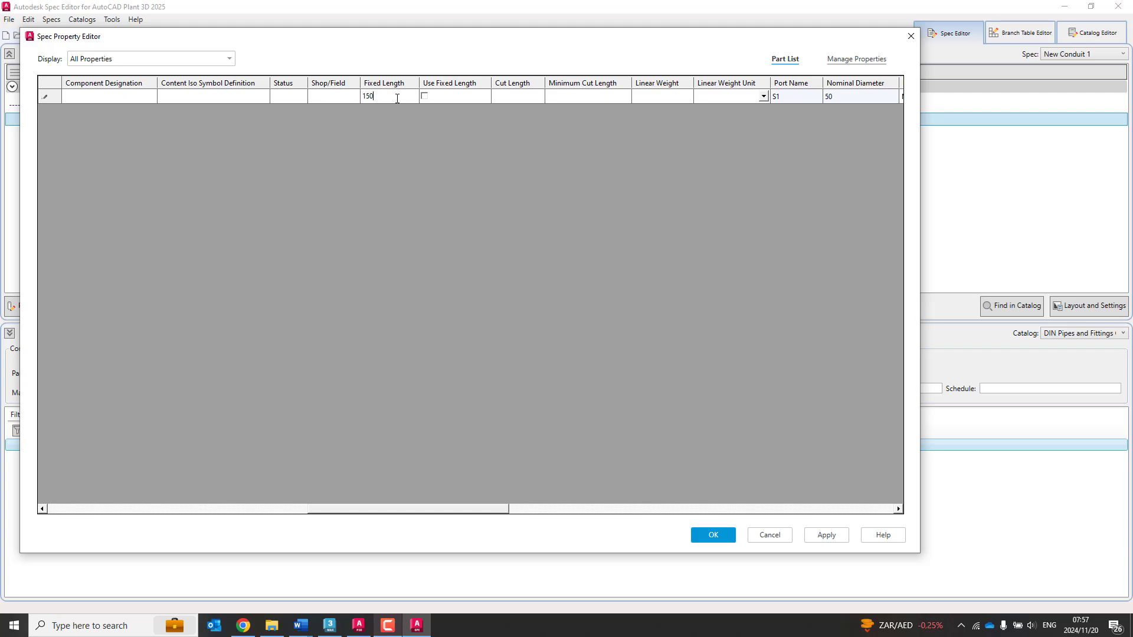
click(425, 98)
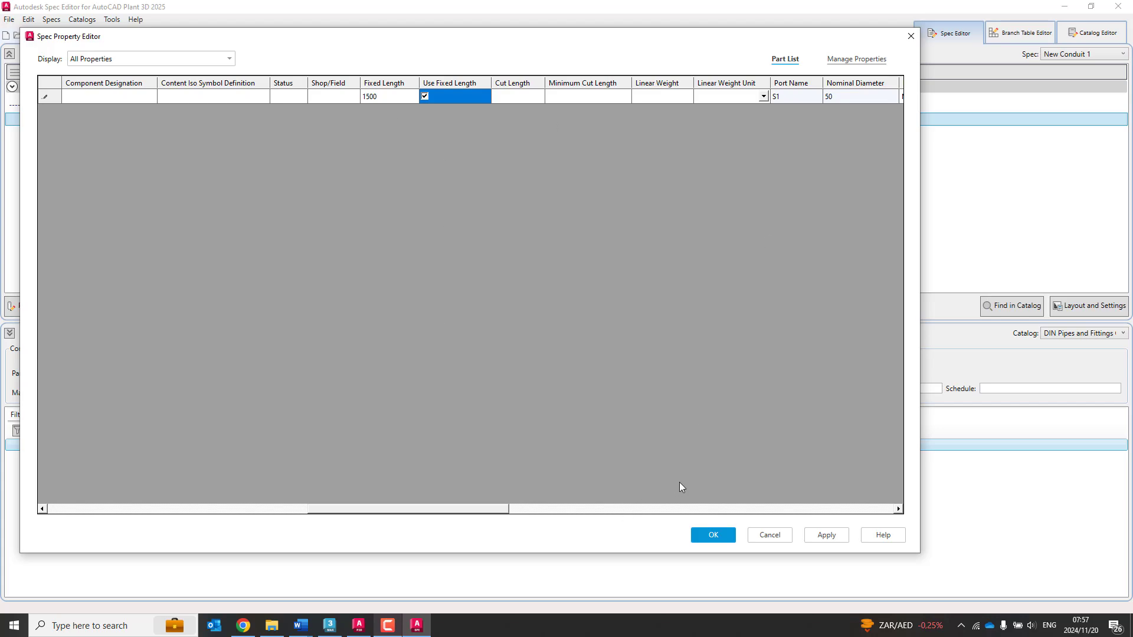
- Accept the property changes, save the New Conduit 1 spec, and return to Plant 3D
click(713, 535)
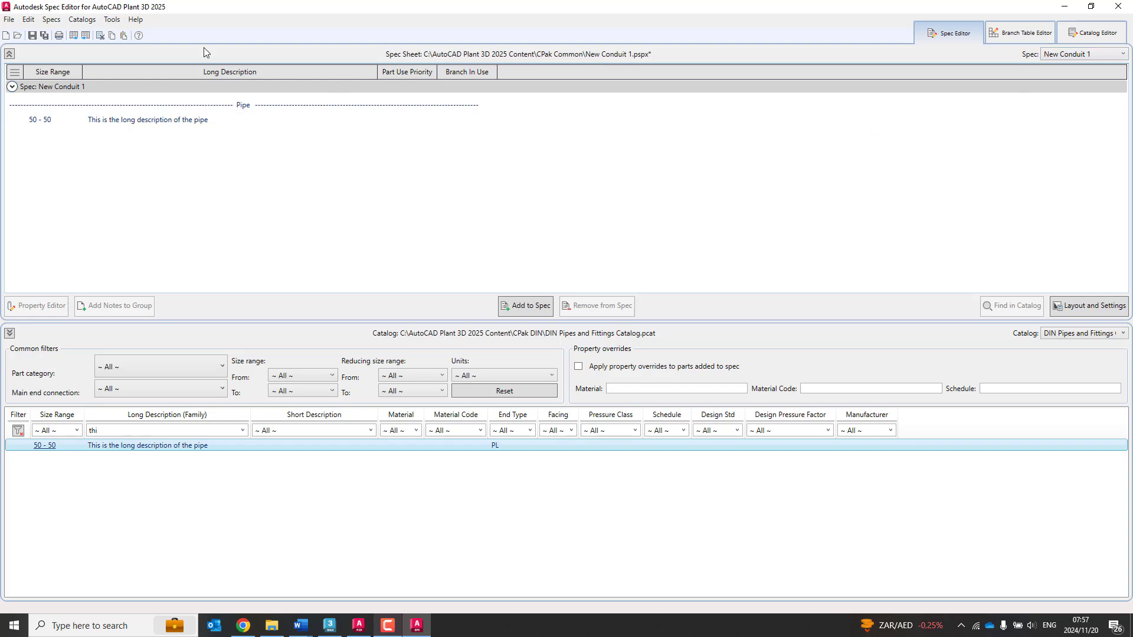
click(32, 36)
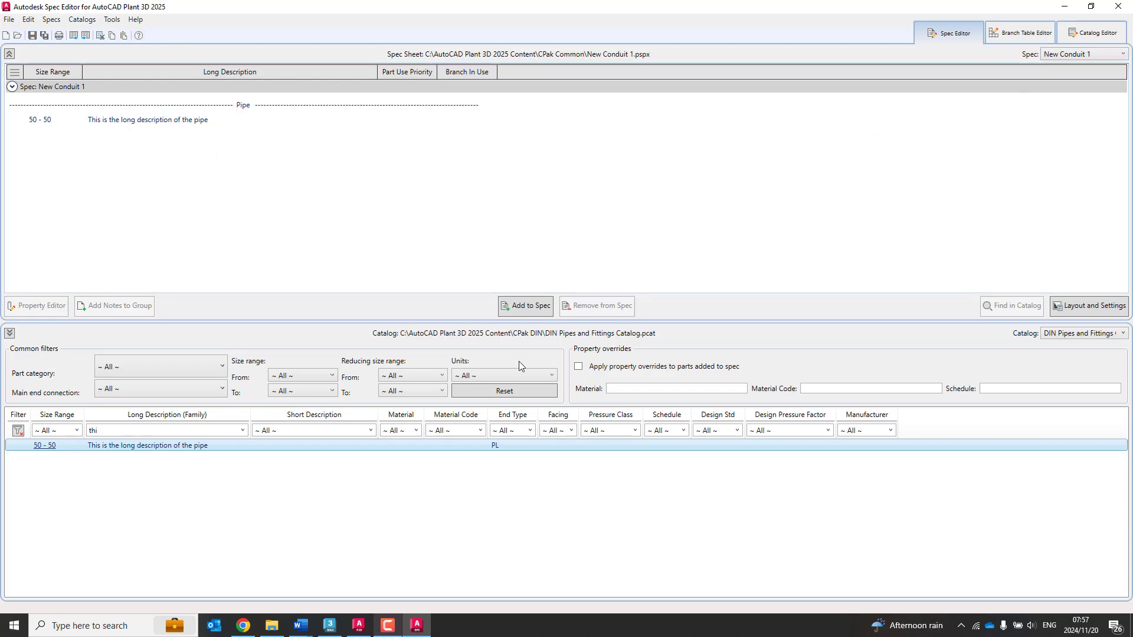
click(359, 625)
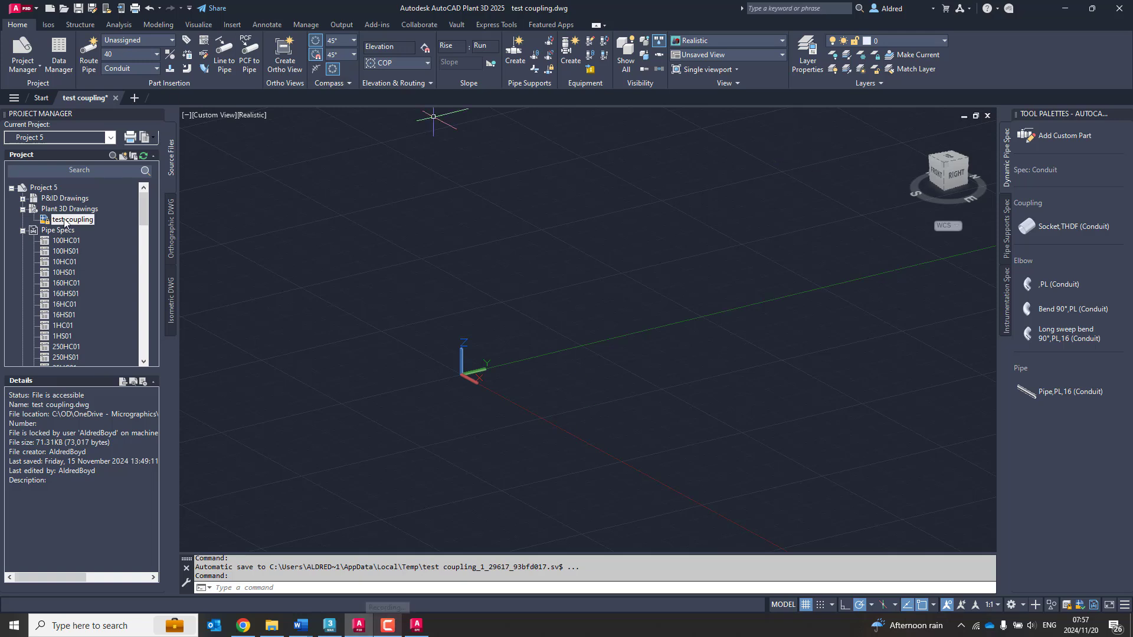
- Copy New Conduit 1.pspx into Project 5's Pipe Specs with Copy Specs to Project
click(46, 187)
right_click(47, 190)
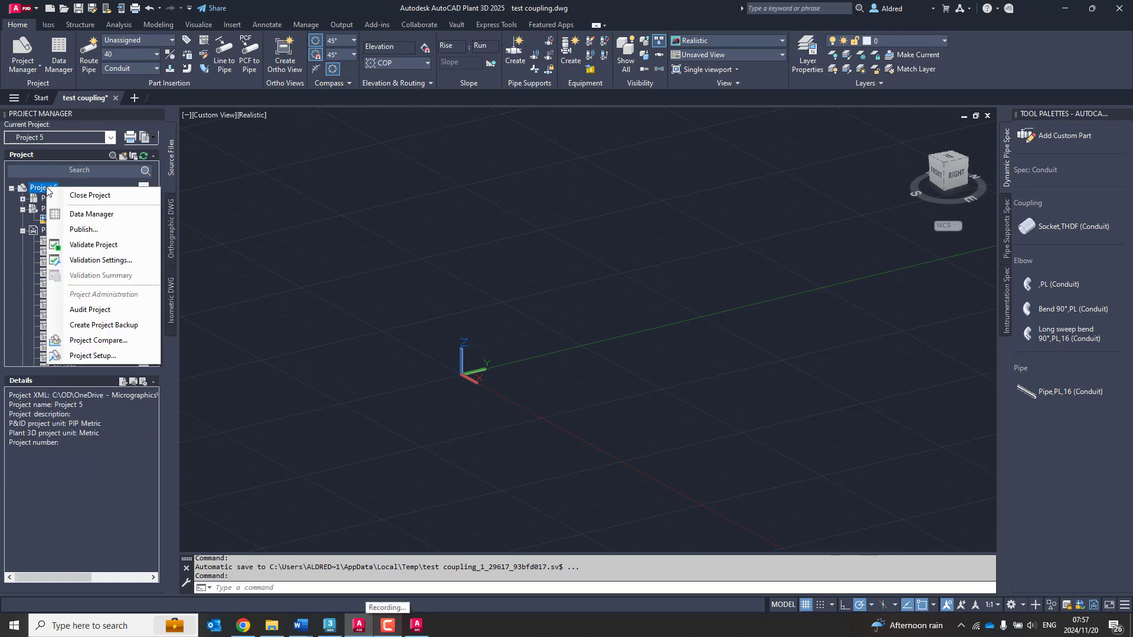
click(31, 235)
right_click(65, 231)
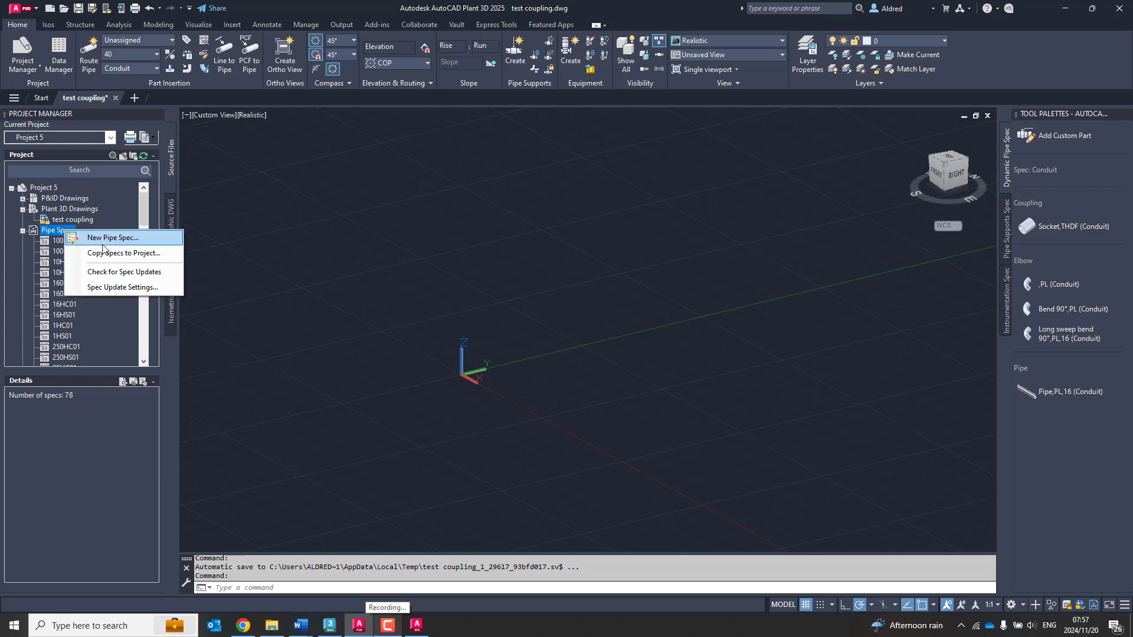
click(110, 252)
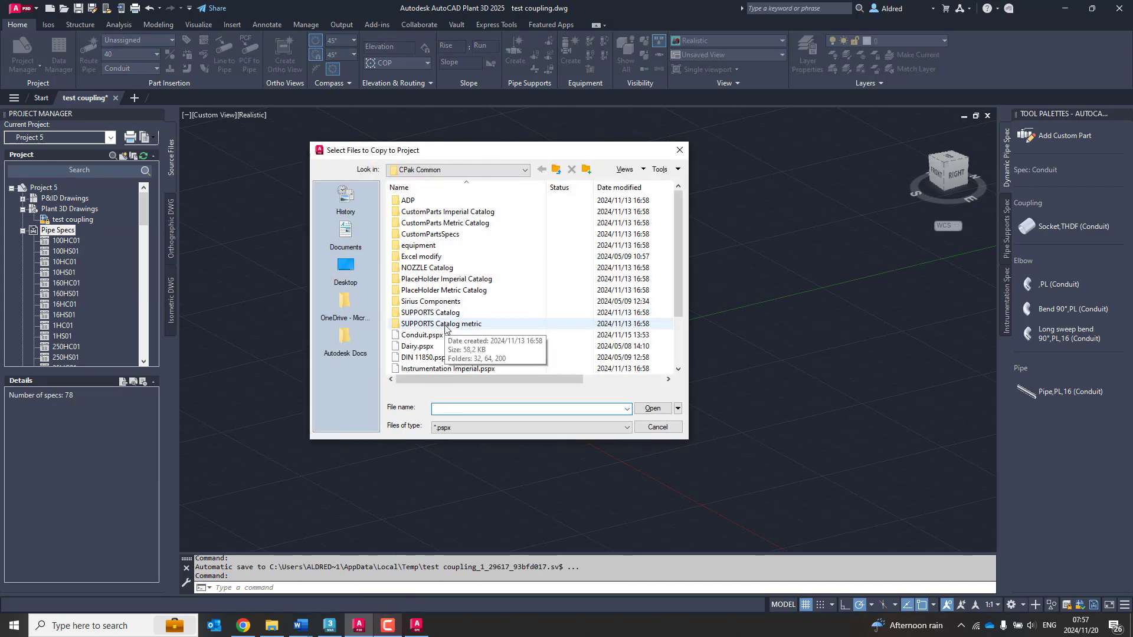
click(446, 324)
scroll(441, 337, down, 1)
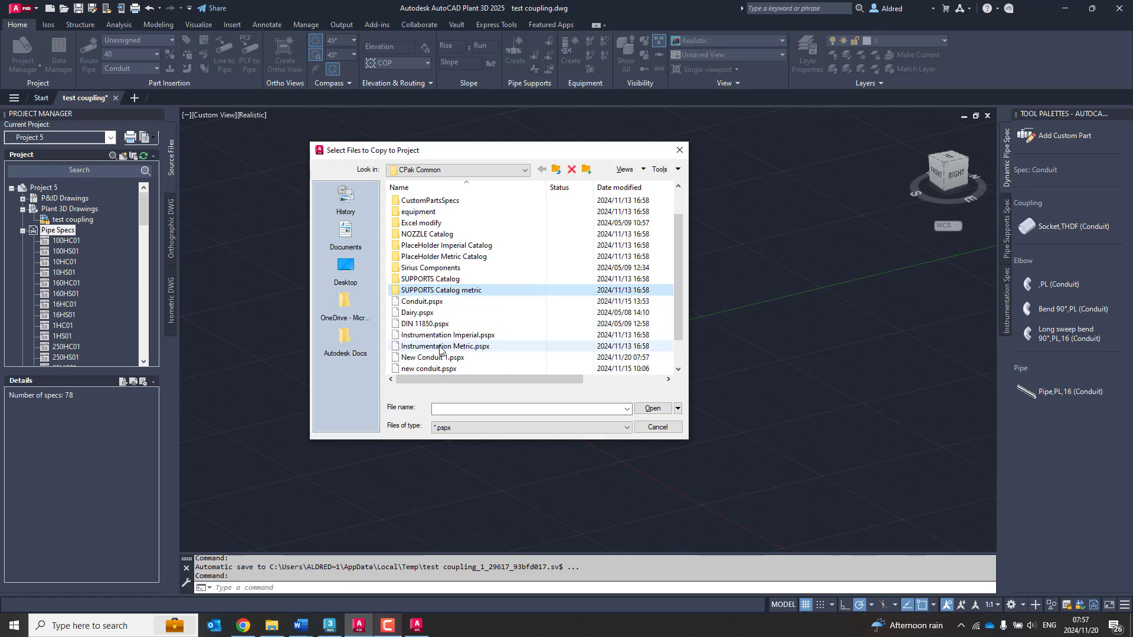
click(454, 358)
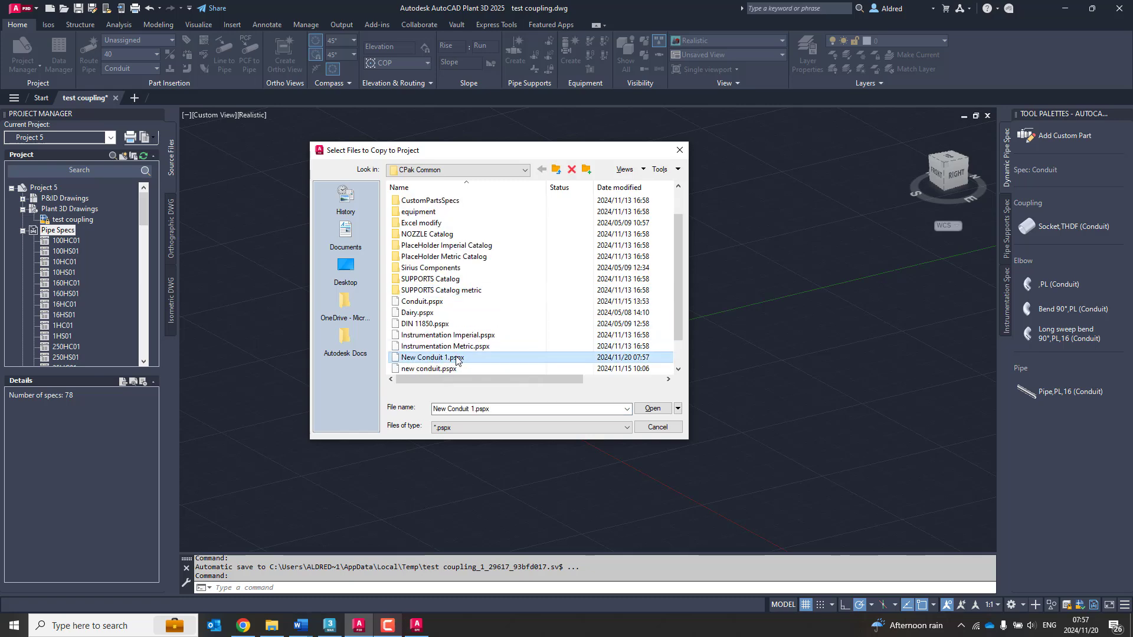
click(652, 408)
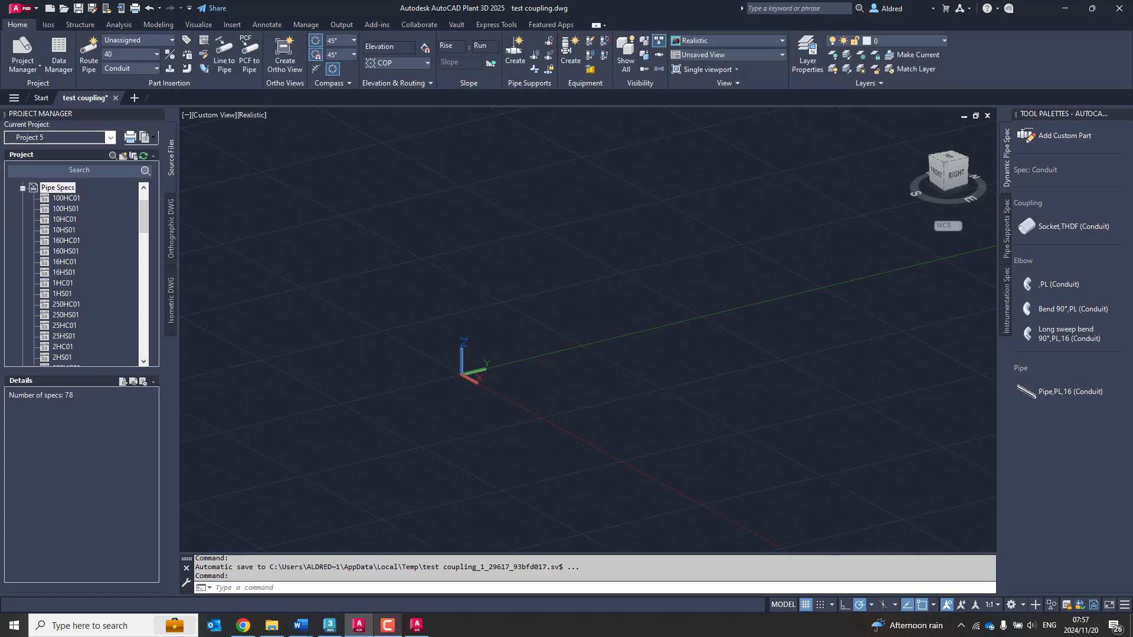
- Set New Conduit 1 as the current spec in Project 5's Pipe Specs
click(63, 249)
scroll(63, 253, down, 2)
click(62, 283)
key(n)
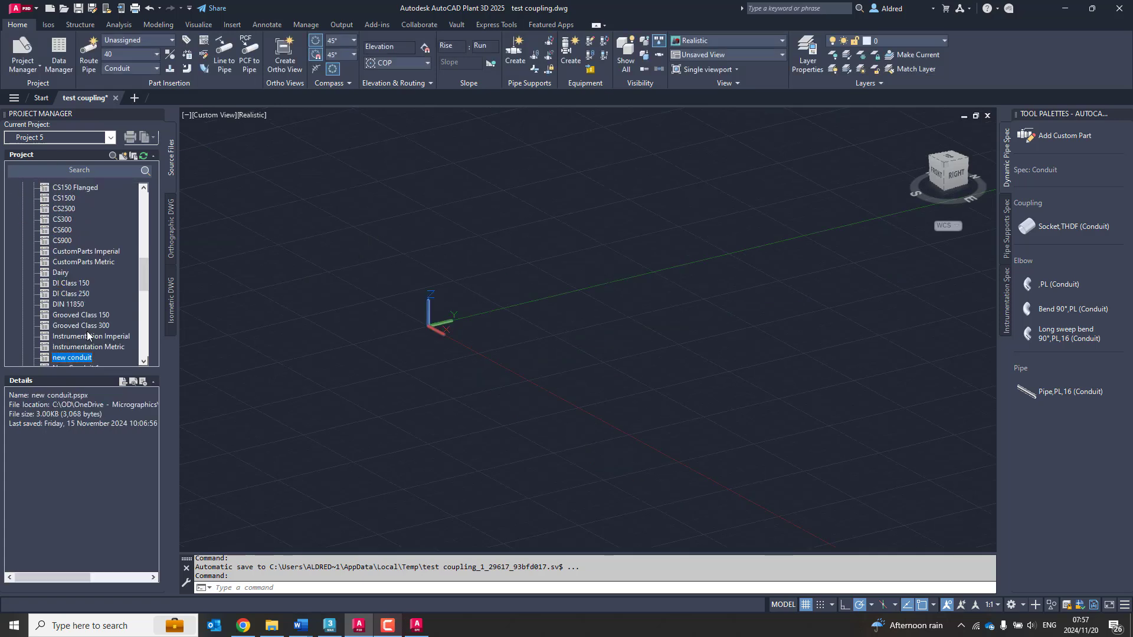
right_click(79, 357)
scroll(72, 321, down, 2)
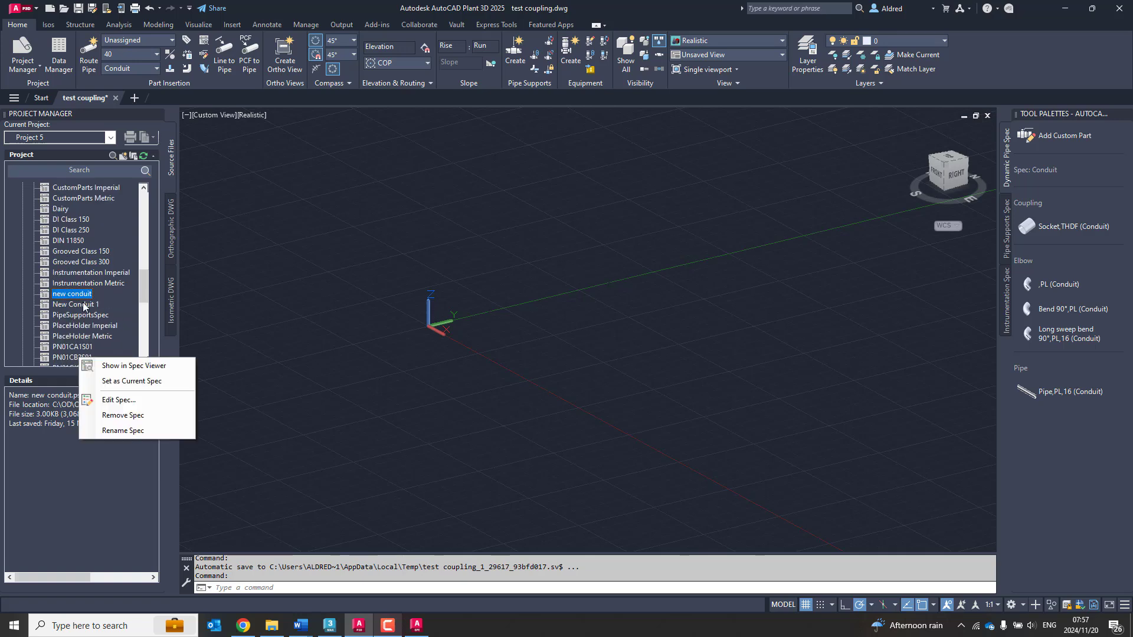
click(84, 305)
right_click(83, 304)
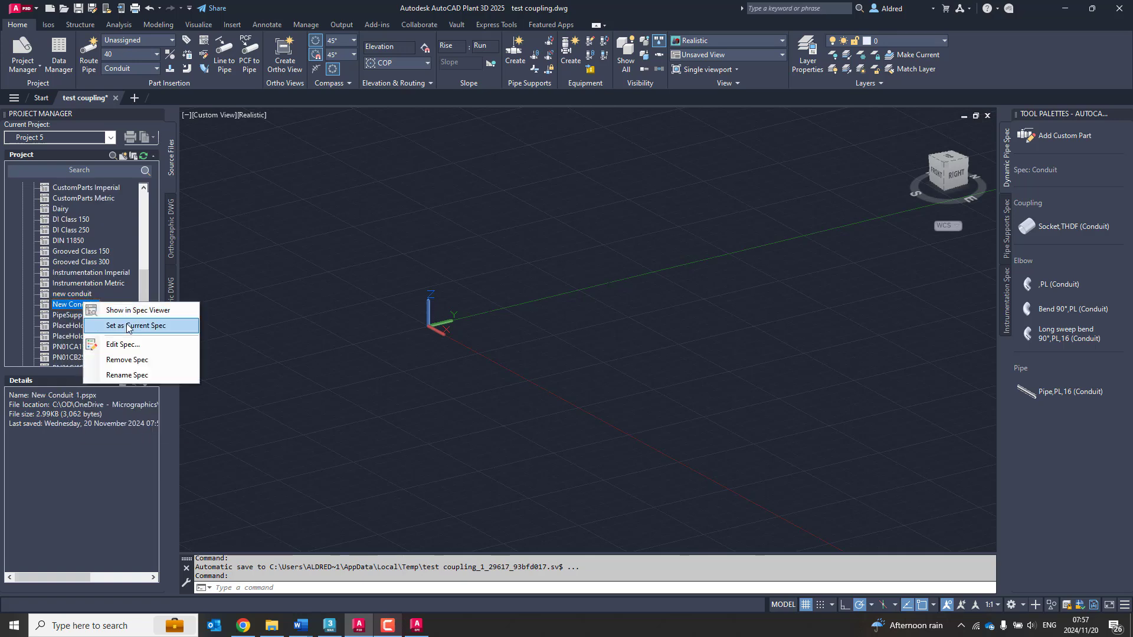
click(127, 327)
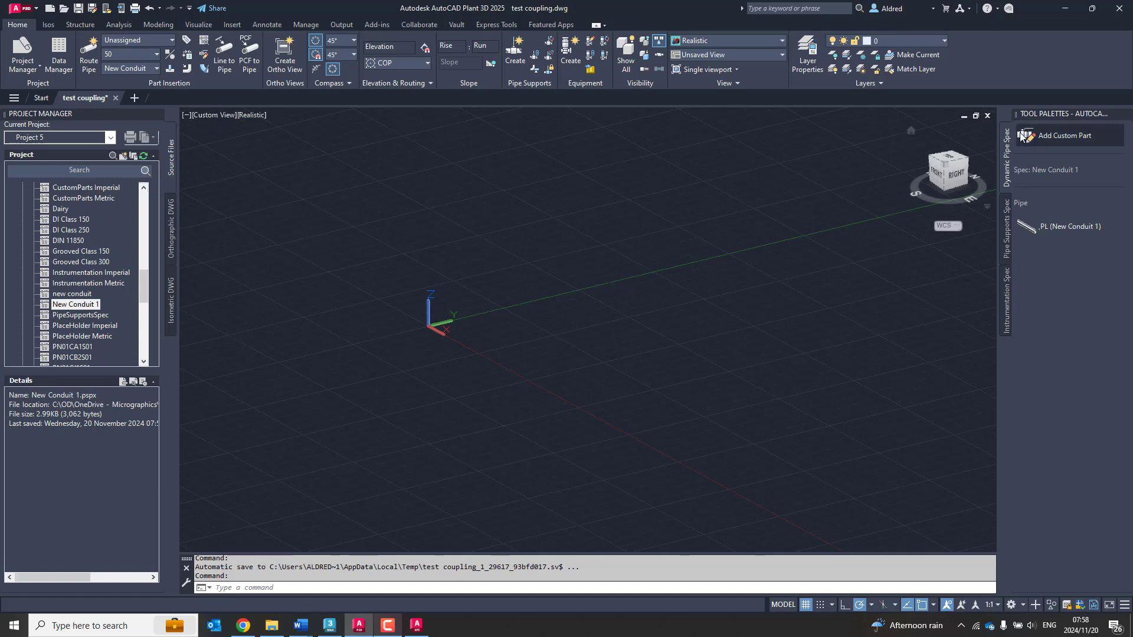
- Route a straight New Conduit 1 pipe from the palette's PL tool
click(1055, 231)
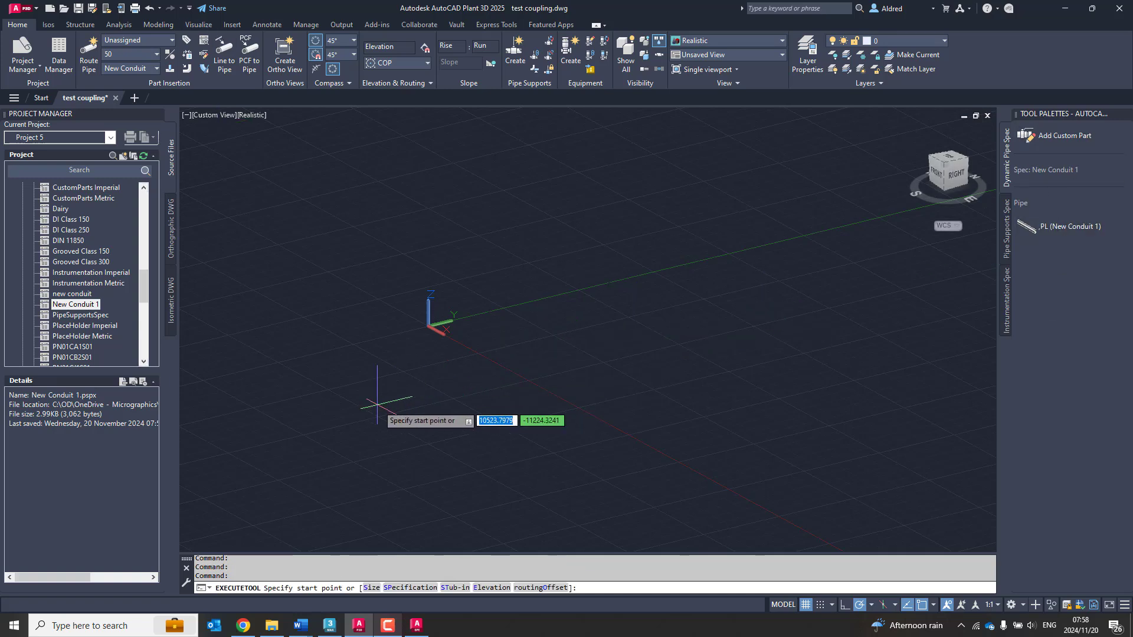
click(373, 404)
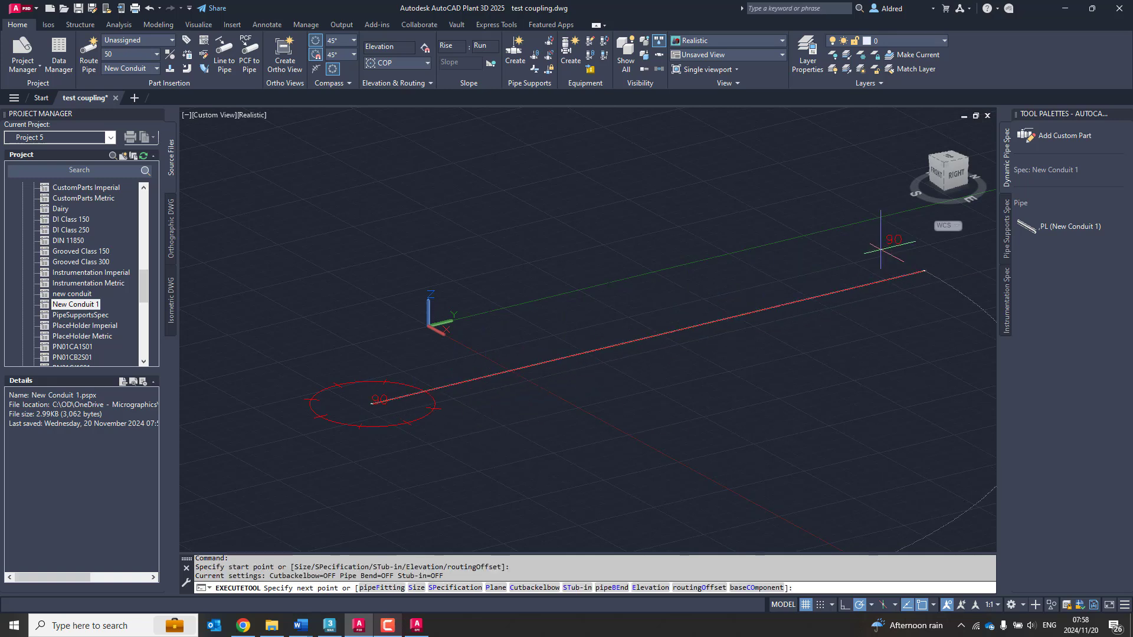
key(Escape)
key(Escape)
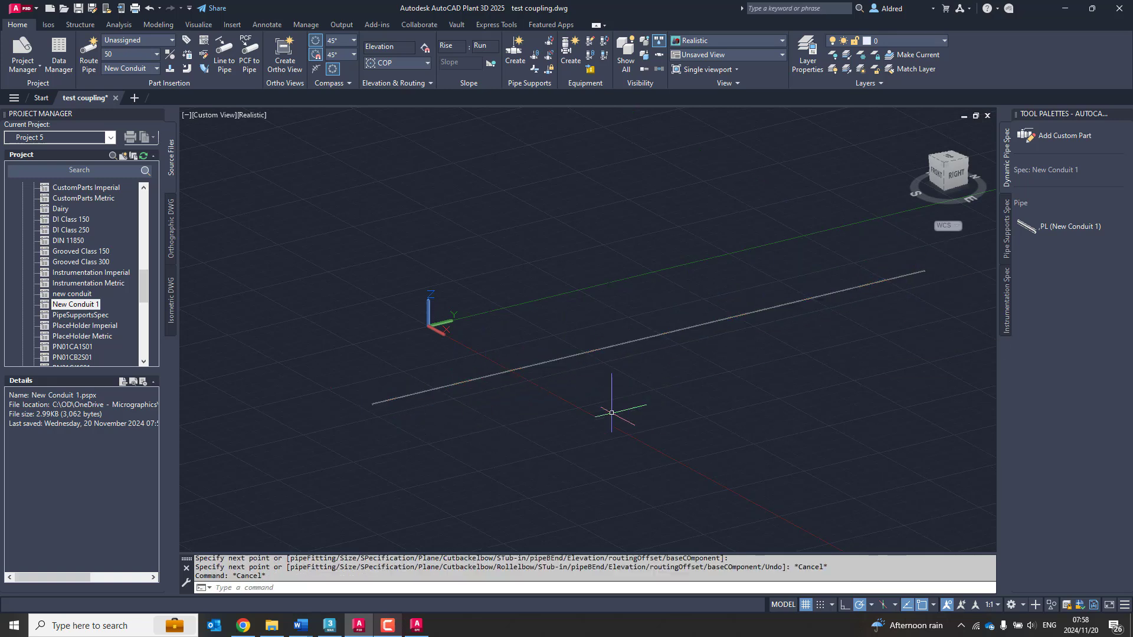
- Window-select portions of the new pipe to examine how it was split
click(616, 413)
click(526, 270)
scroll(499, 385, up, 3)
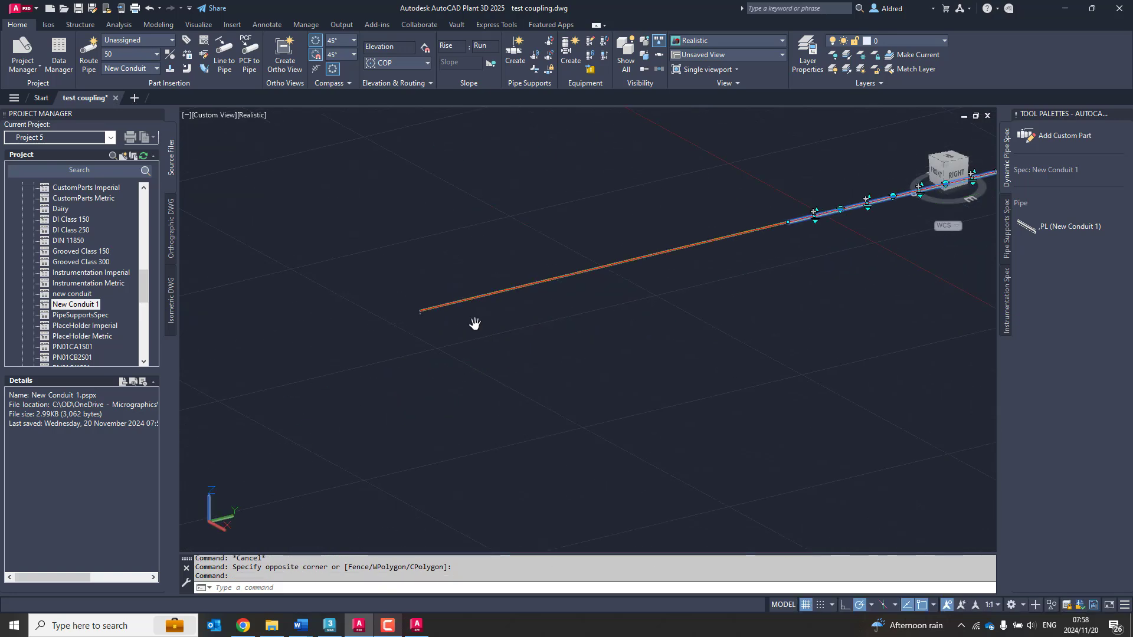
key(Escape)
click(450, 324)
scroll(561, 273, up, 5)
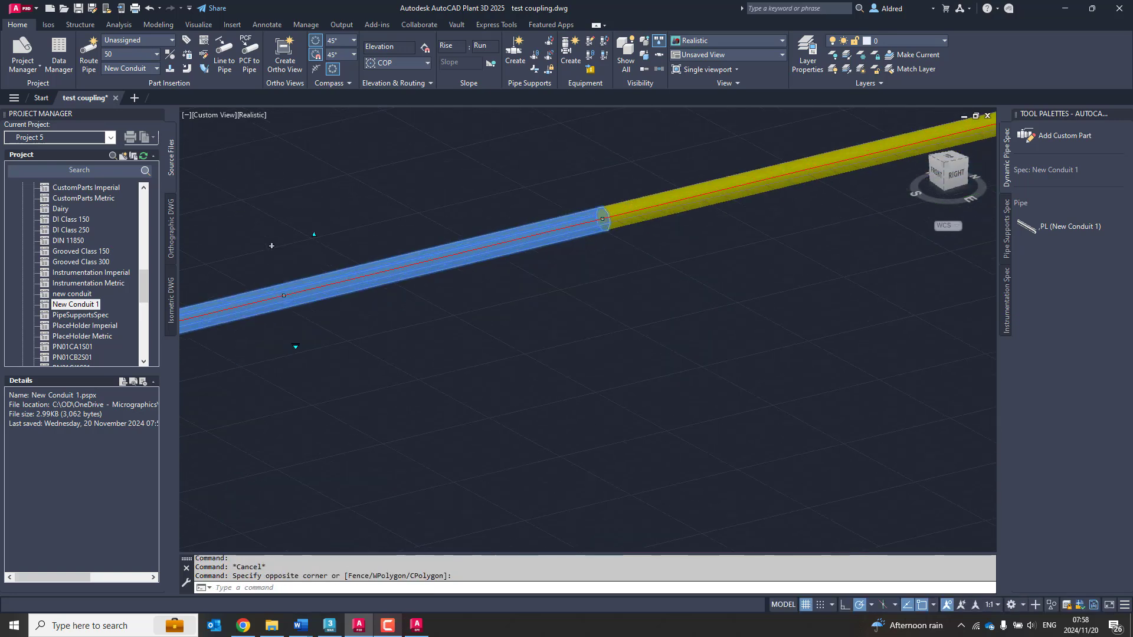
scroll(620, 392, down, 3)
key(Escape)
- Select individual pipe segments to confirm each is a 1500-long piece
scroll(360, 466, down, 3)
click(361, 466)
click(266, 251)
scroll(475, 369, down, 2)
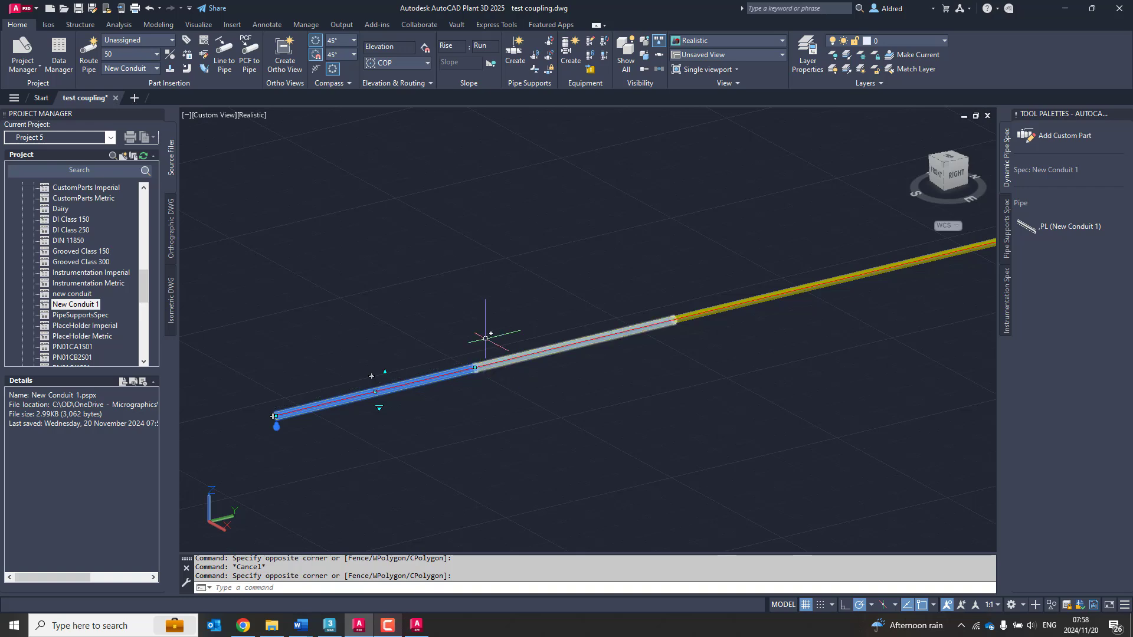
key(Escape)
scroll(540, 392, down, 3)
scroll(540, 393, up, 5)
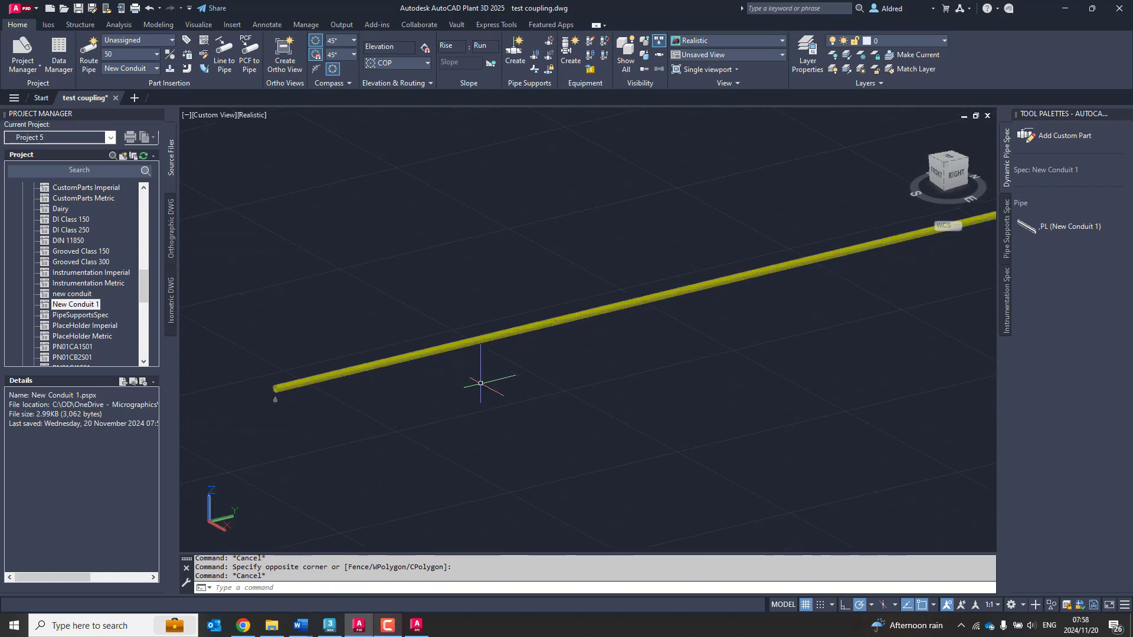
click(490, 366)
click(470, 323)
scroll(502, 322, up, 3)
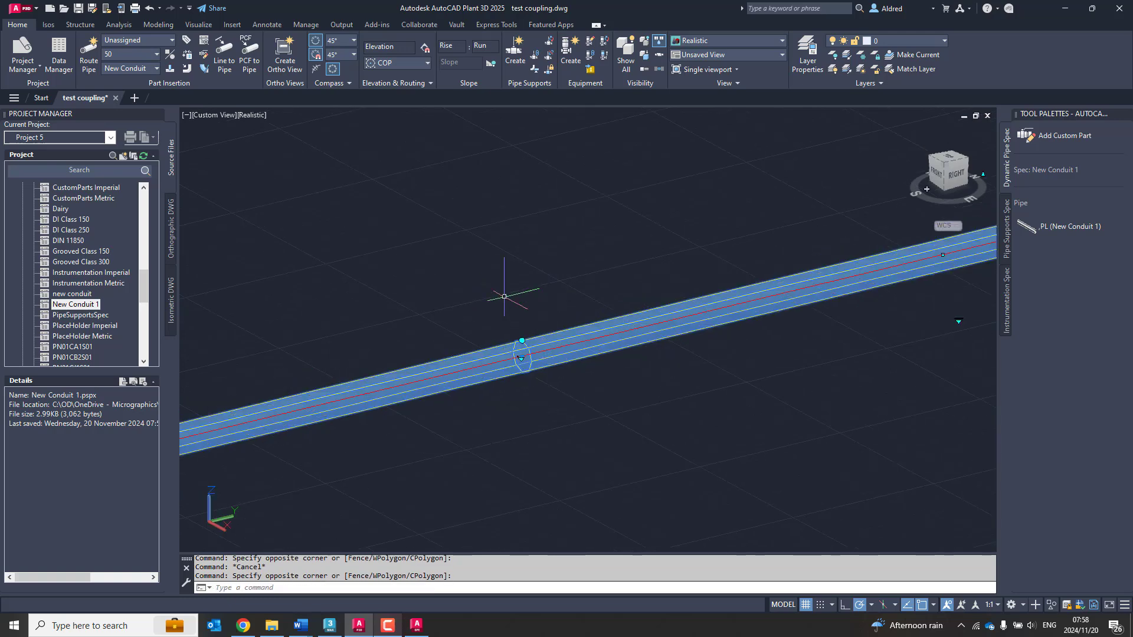
scroll(519, 359, down, 4)
key(Escape)
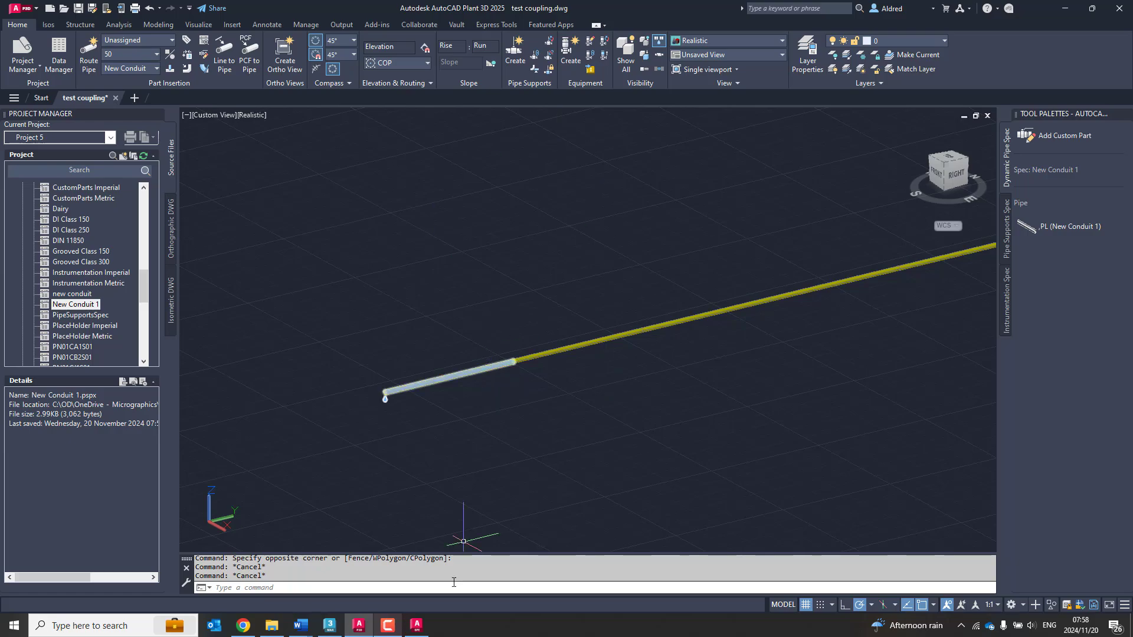
- Minimize Spec Editor, make Conduit the current spec, and call up its Edit Spec menu
key(alt+Tab)
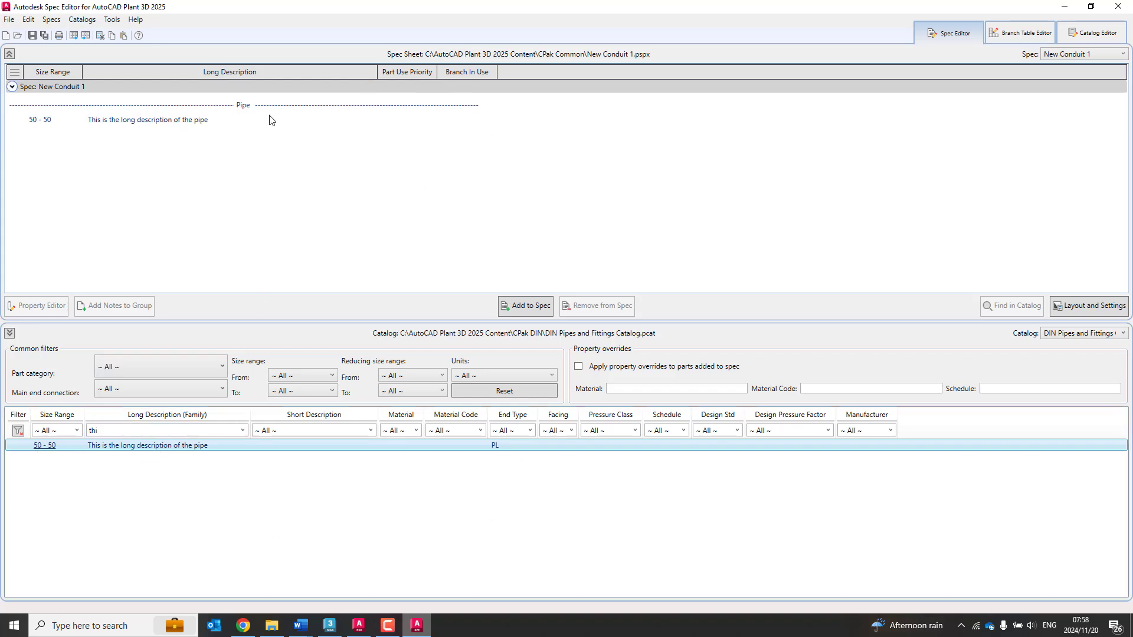
click(1064, 7)
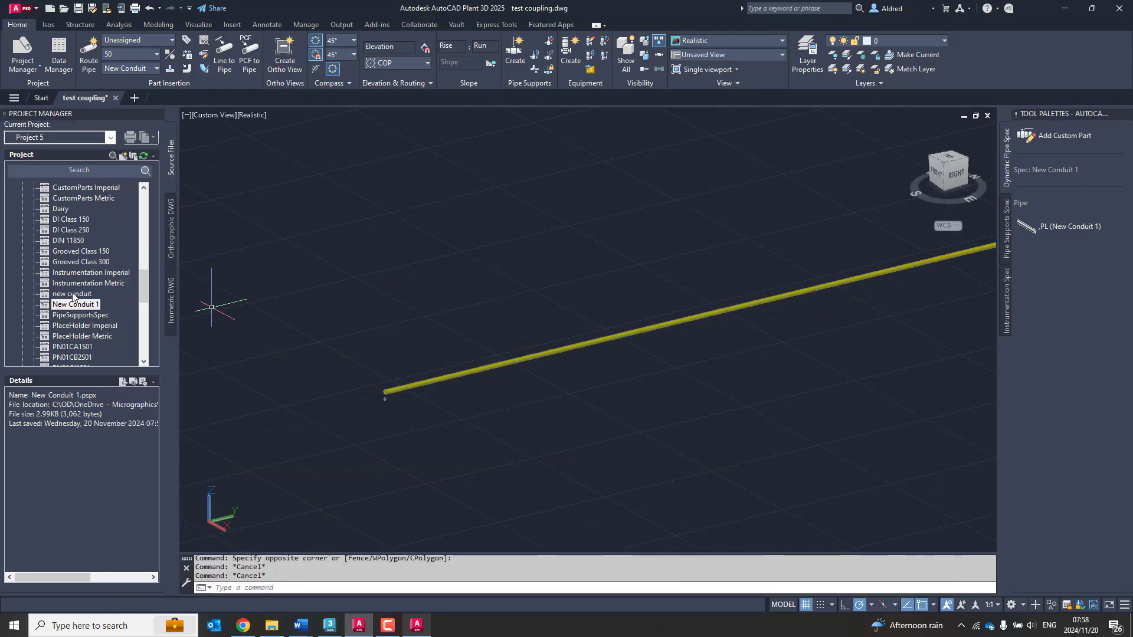
click(72, 295)
scroll(70, 250, up, 2)
scroll(70, 248, up, 2)
right_click(69, 235)
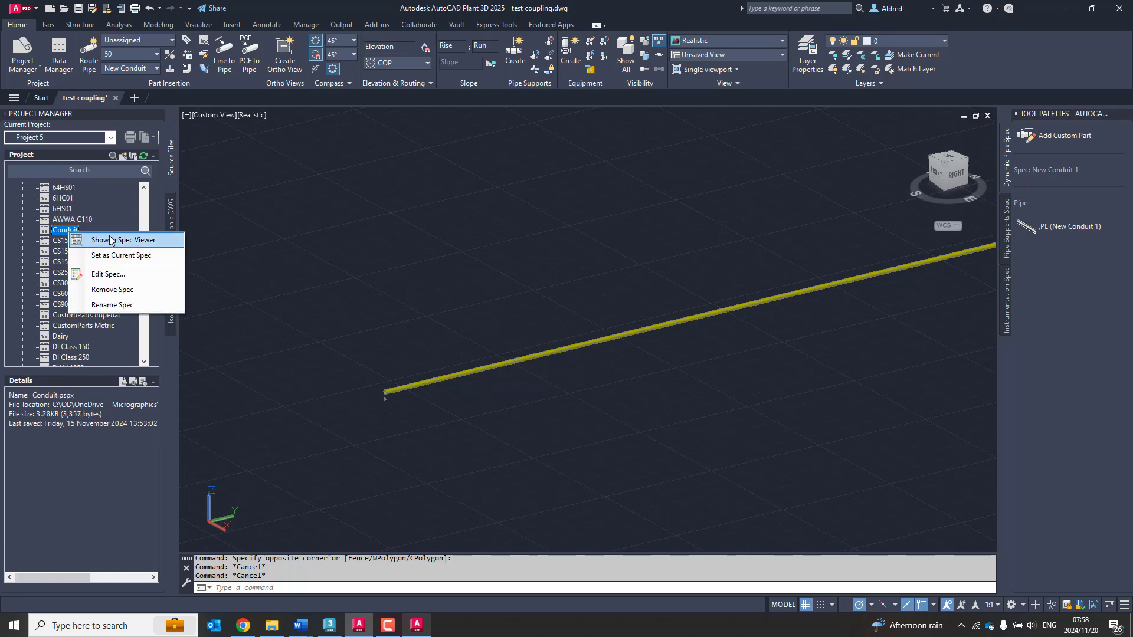
click(112, 256)
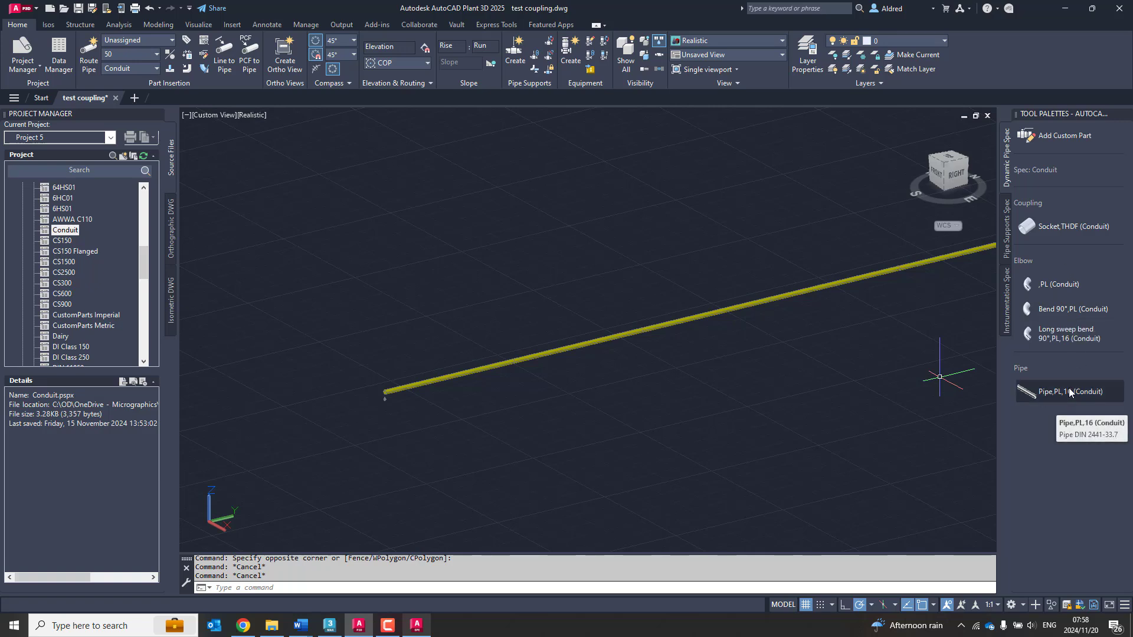
right_click(68, 230)
click(109, 275)
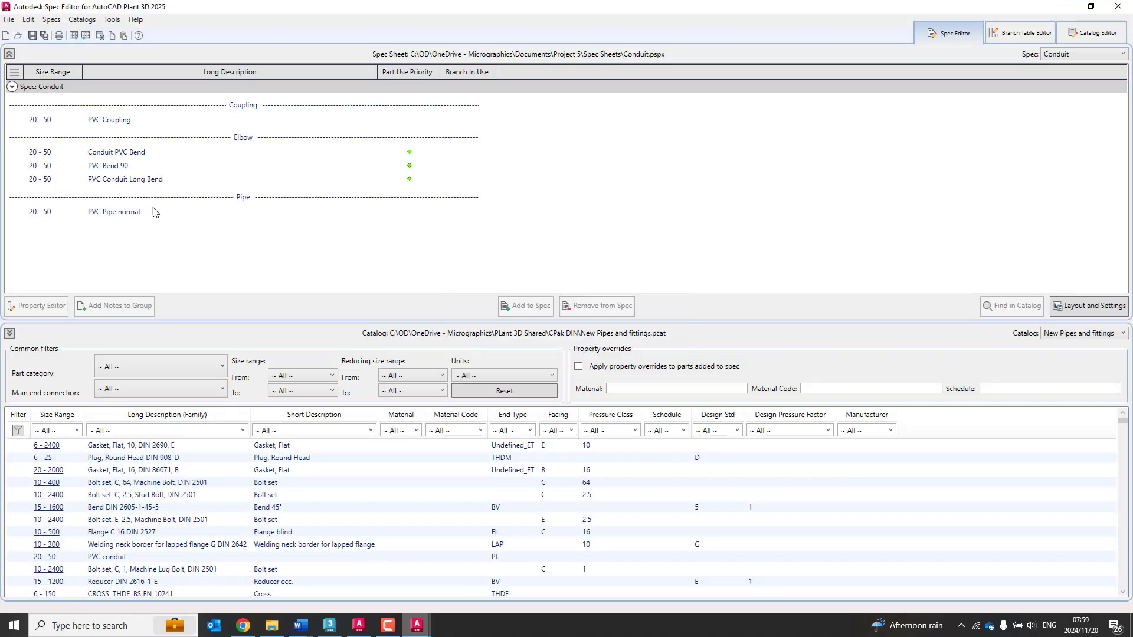
click(90, 214)
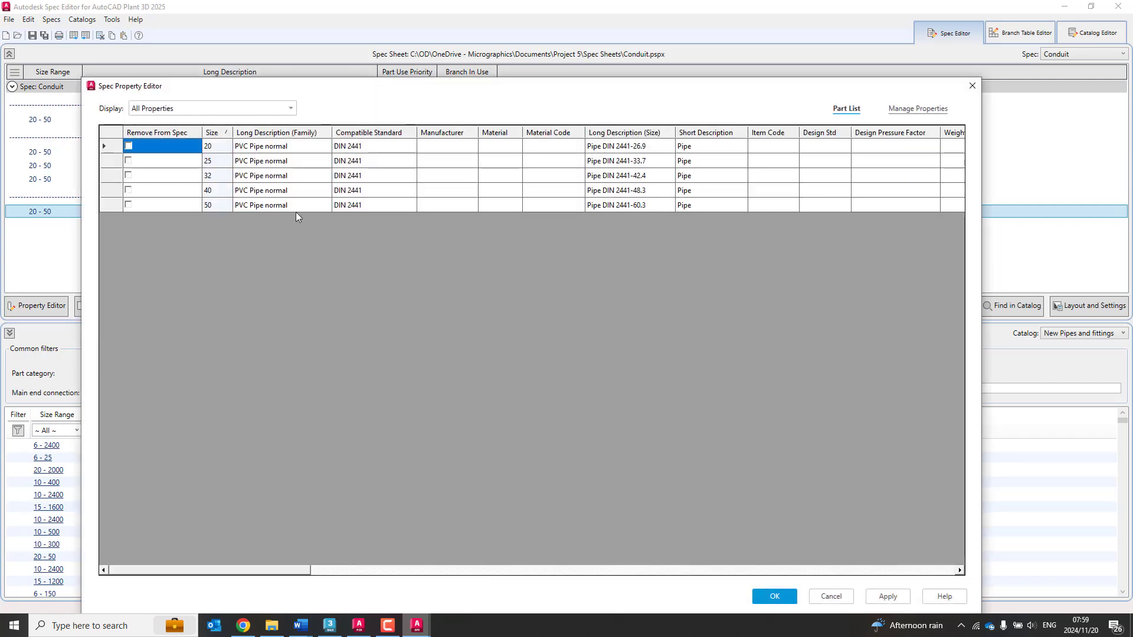
drag(303, 572, 536, 576)
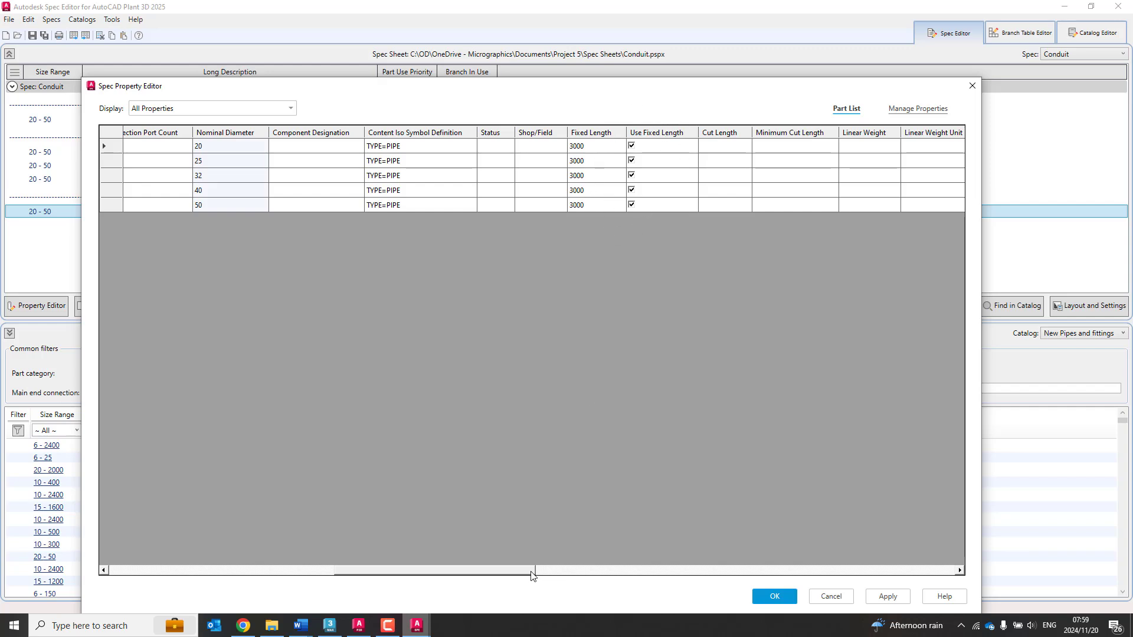
drag(533, 576, 788, 569)
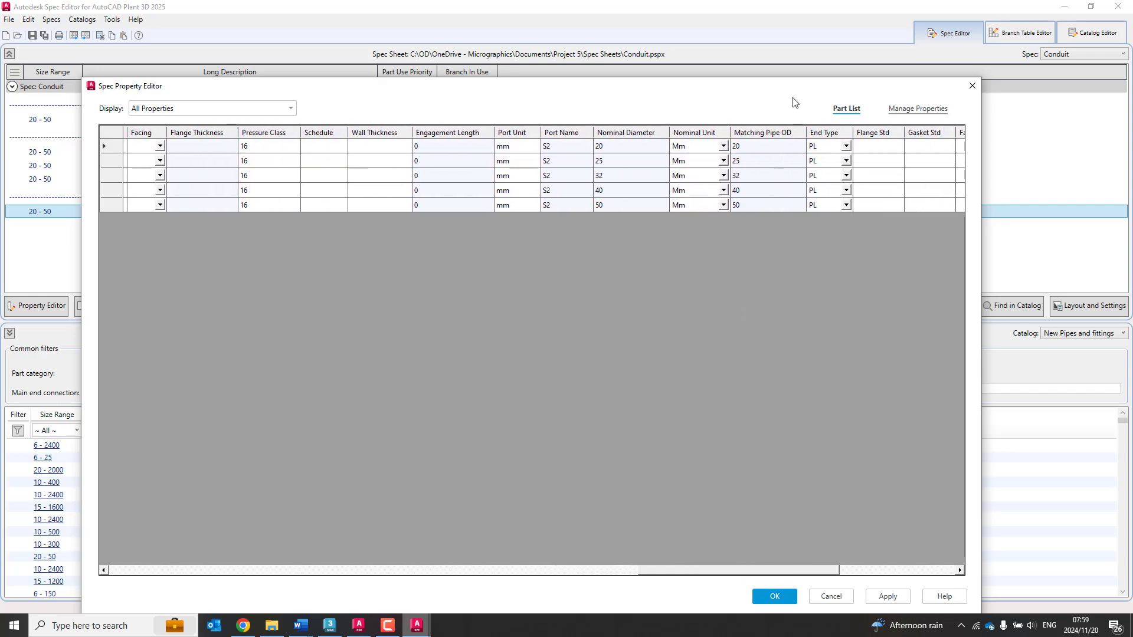
click(972, 86)
click(141, 230)
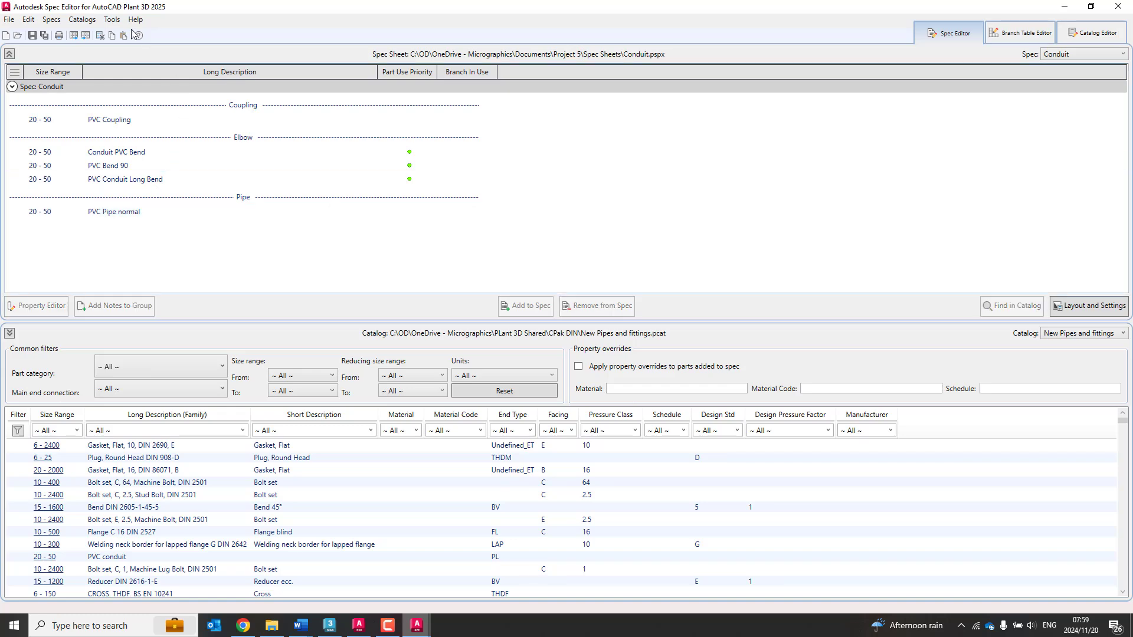
double_click(126, 120)
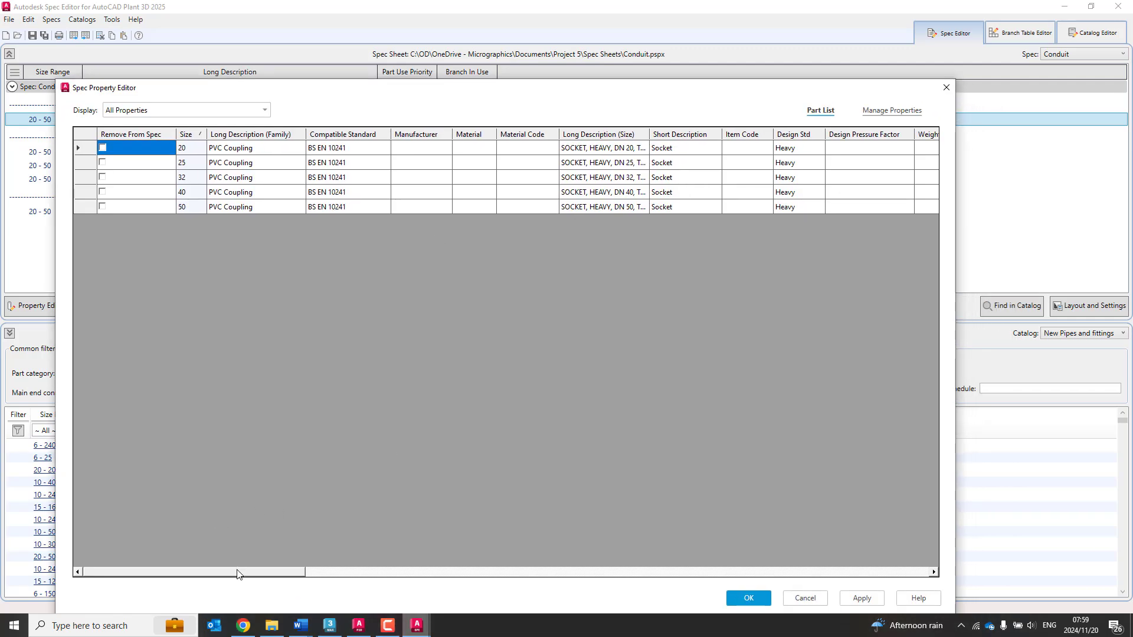
drag(238, 571, 746, 569)
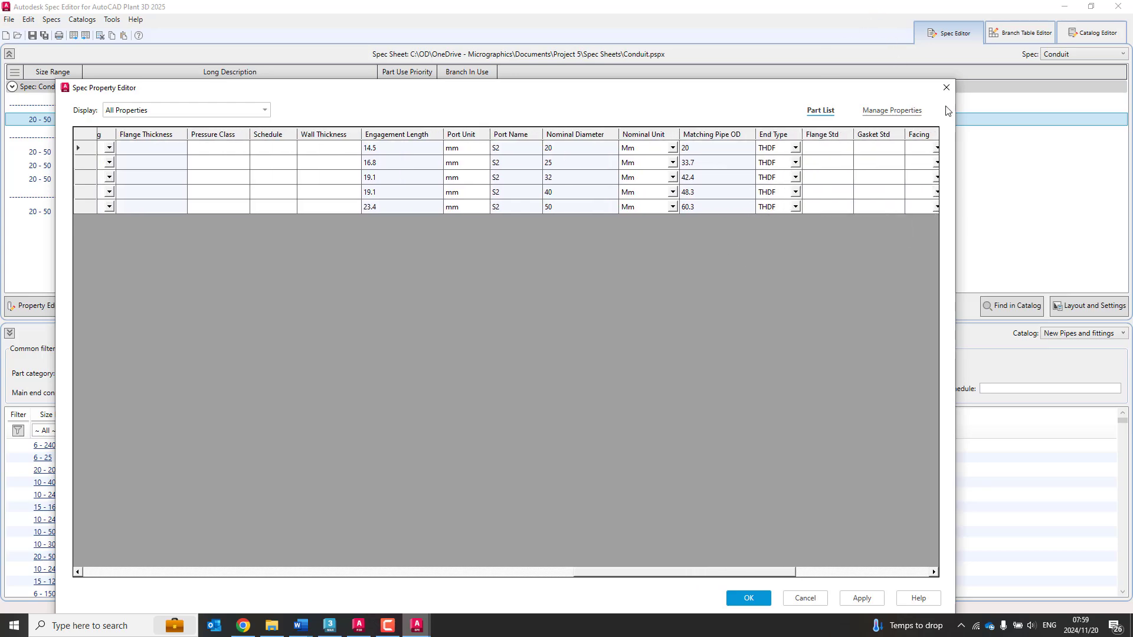
click(946, 88)
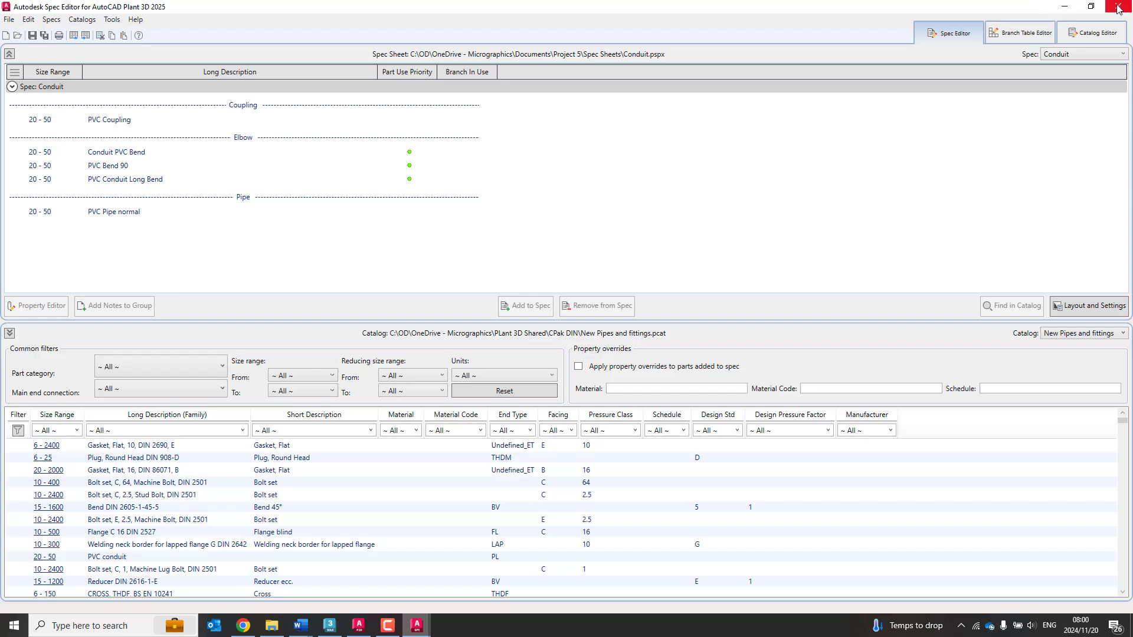
- Route a 10000-long size 50 Conduit pipe from a picked start point
click(1065, 6)
scroll(442, 477, up, 1)
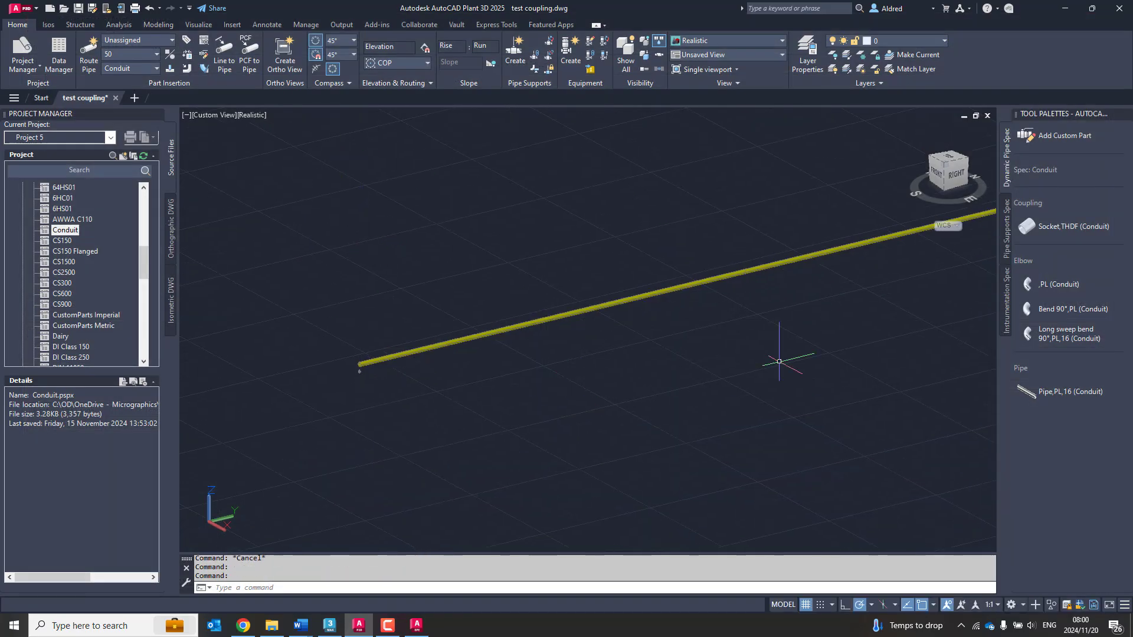
click(1068, 392)
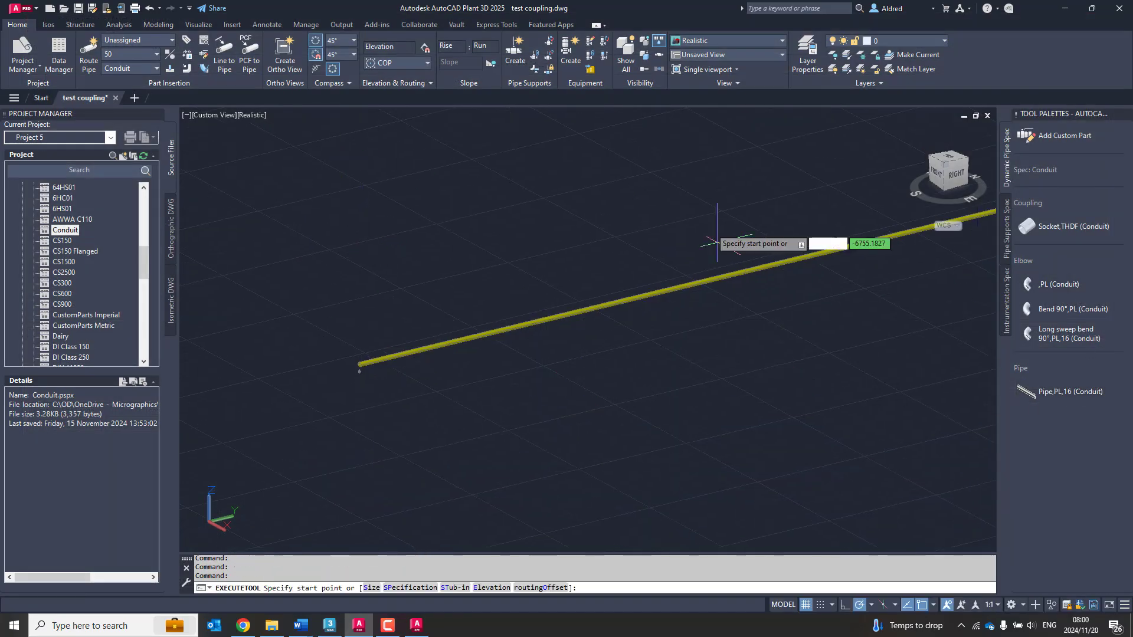
middle_drag(461, 371, 403, 294)
click(356, 391)
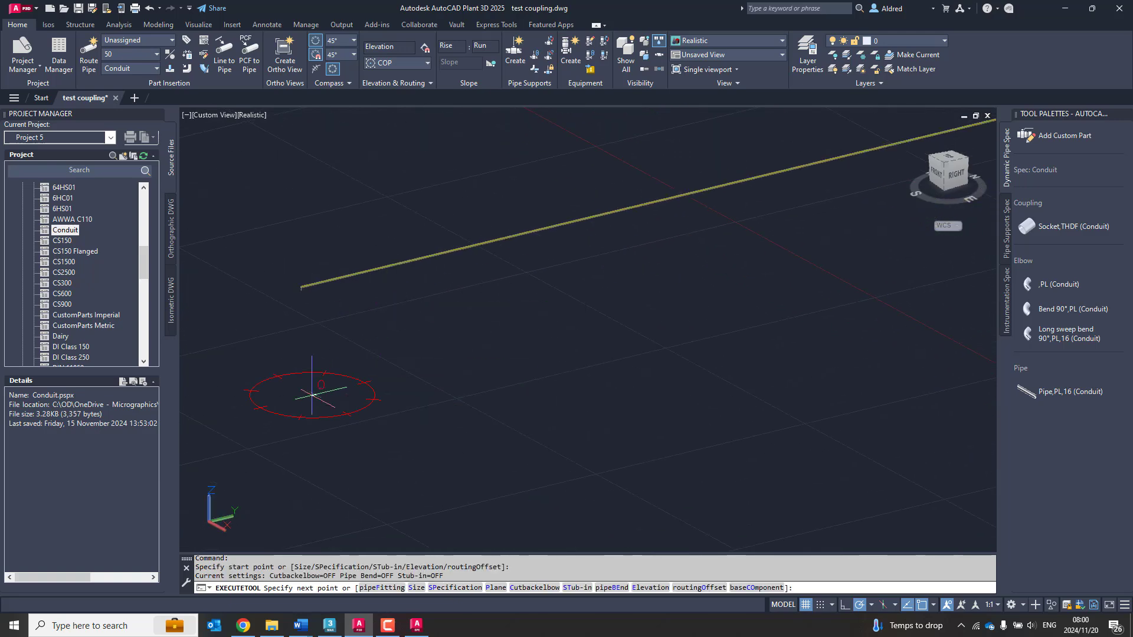
scroll(608, 328, down, 2)
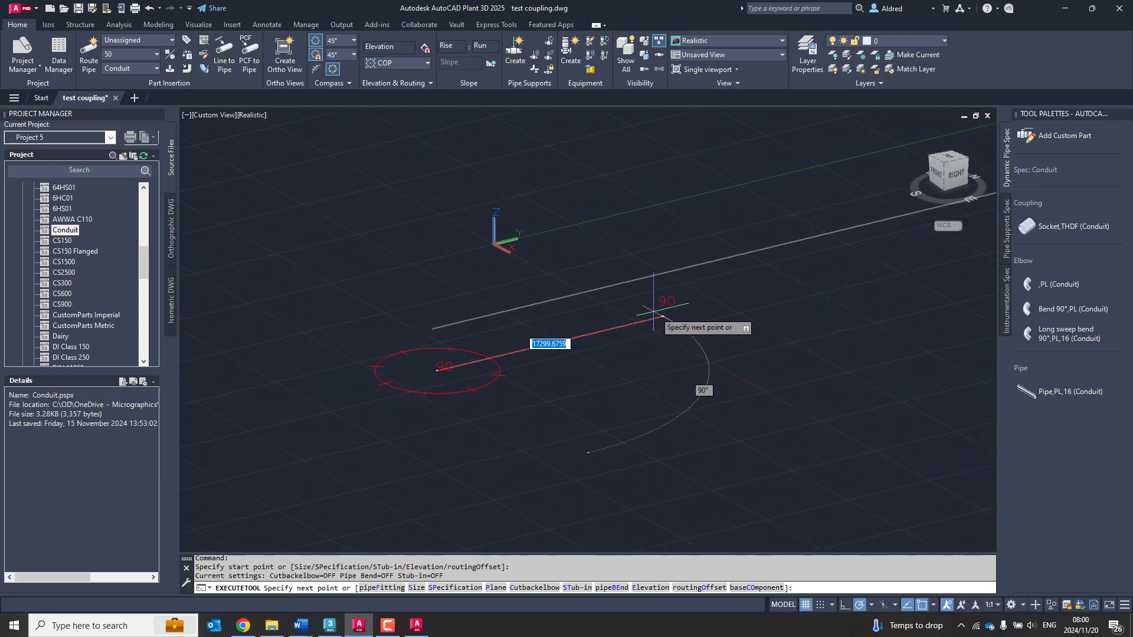
text(10000)
key(Return)
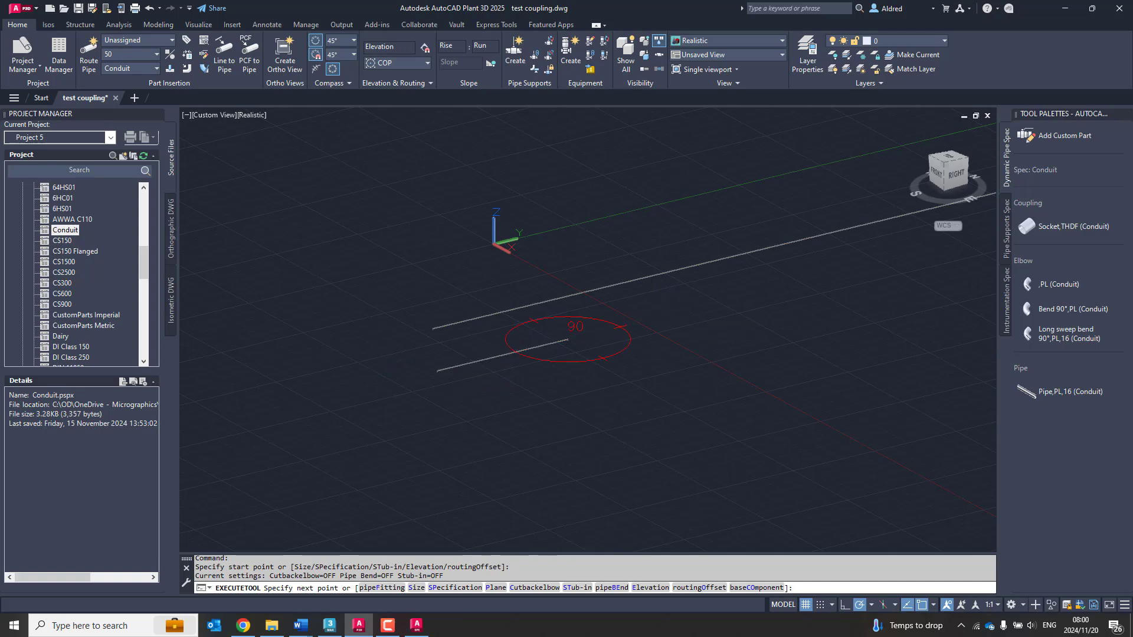
key(Escape)
scroll(473, 378, up, 2)
- Window-select the first two segments of the new pipe to inspect the splits
click(488, 407)
click(451, 353)
click(602, 397)
click(595, 331)
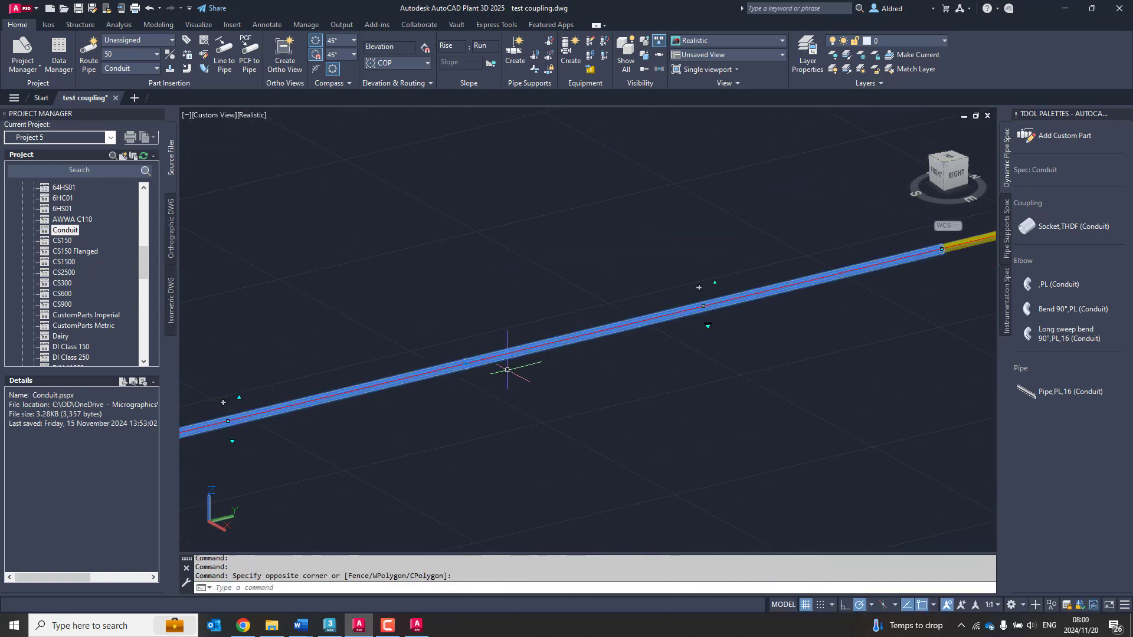
scroll(472, 366, up, 8)
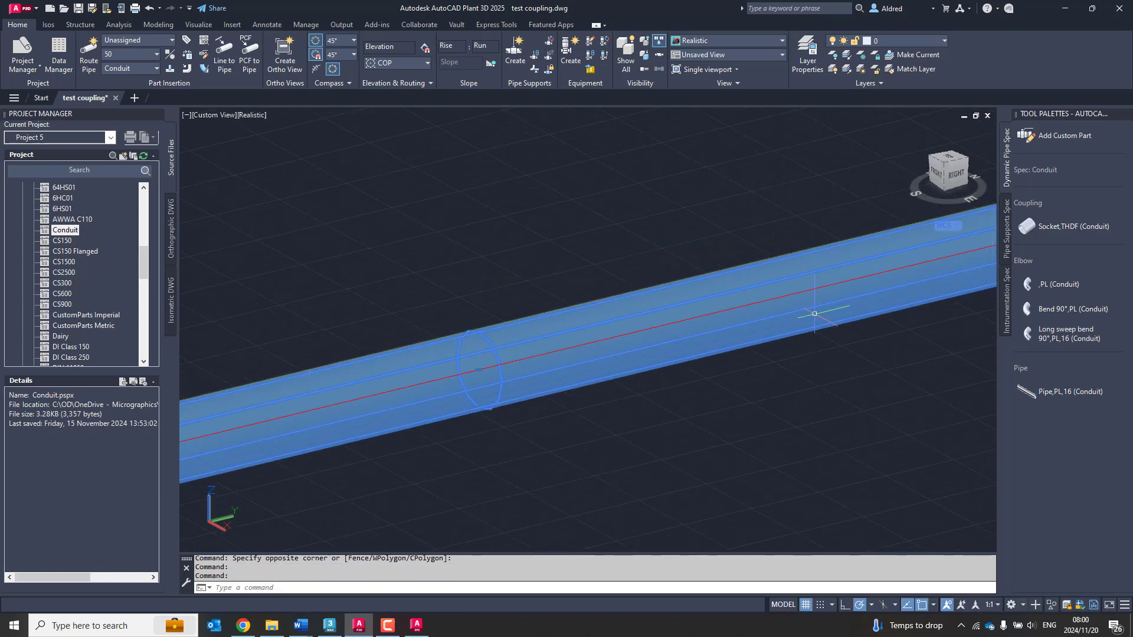
- Place a Socket,THDF (Conduit) coupling at the pipe join node
key(Escape)
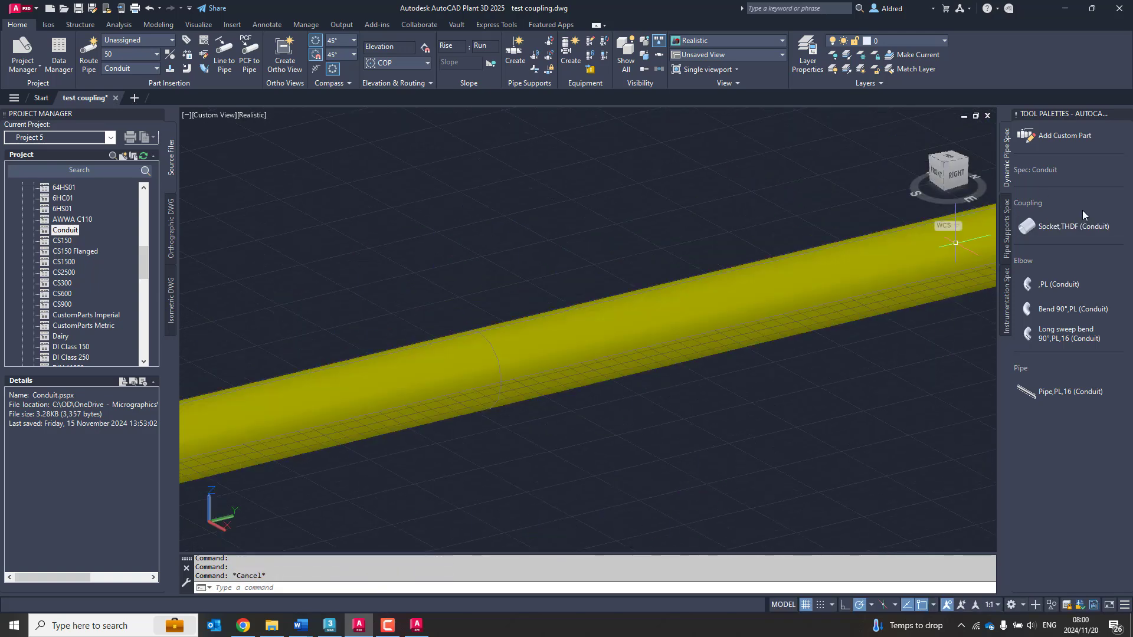
click(1053, 229)
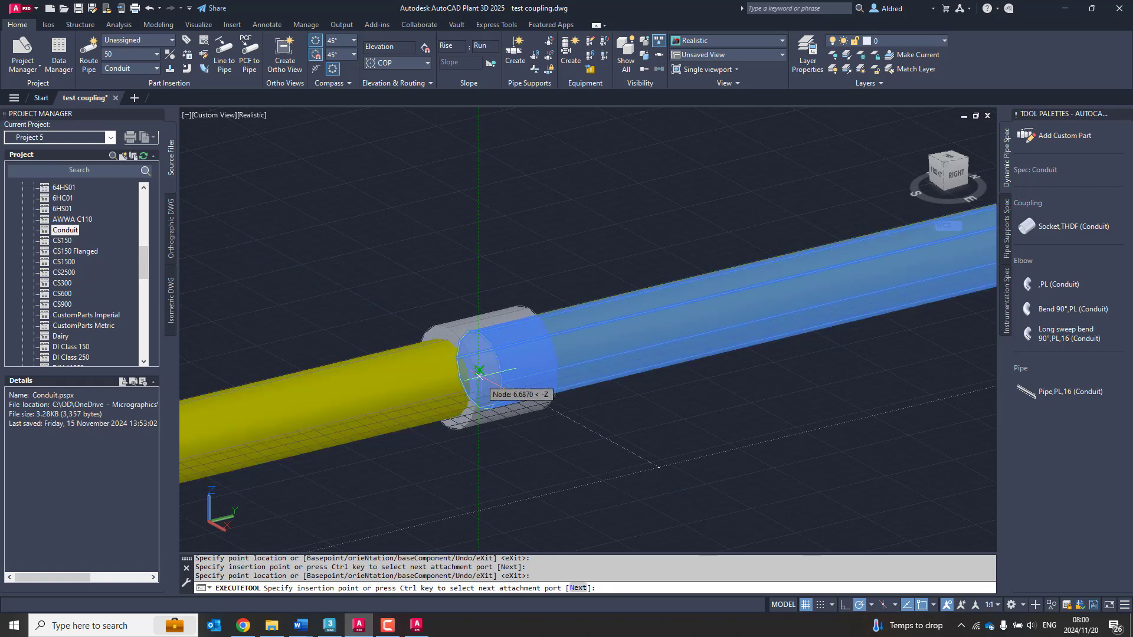
click(479, 370)
key(Escape)
scroll(590, 466, down, 5)
key(Escape)
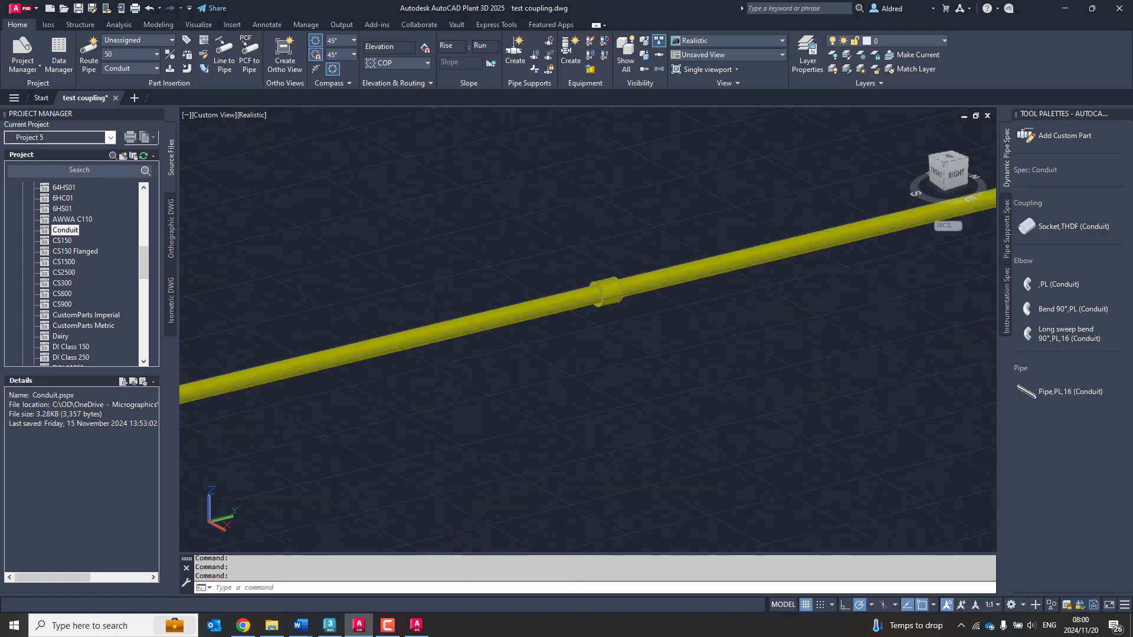
- Pan and zoom out to show both parallel pipe runs
middle_drag(680, 326, 452, 388)
scroll(452, 388, down, 2)
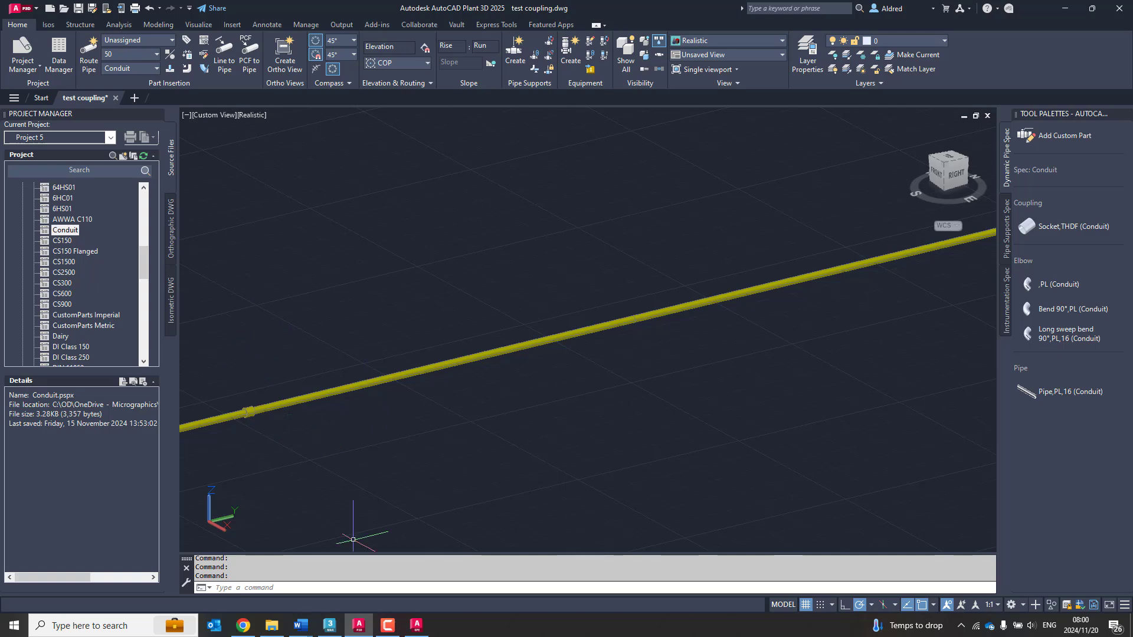
middle_drag(396, 403, 451, 352)
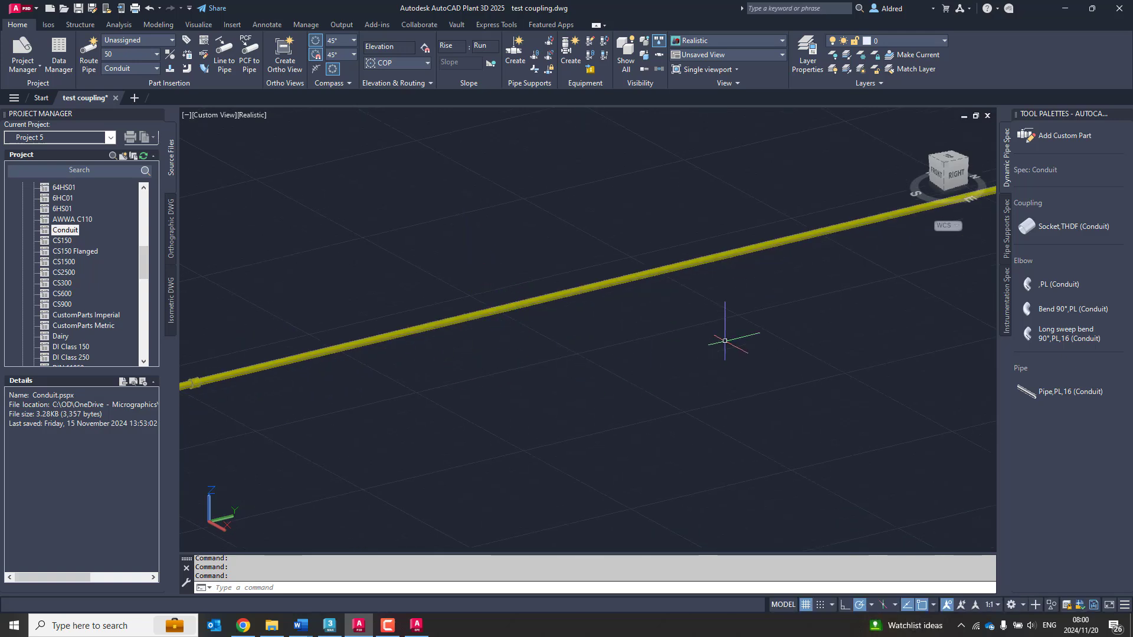
scroll(392, 375, down, 3)
key(Escape)
middle_drag(658, 324, 374, 425)
- Open Project 5's Project Setup to reach the Piping Connection Settings
click(53, 252)
click(39, 188)
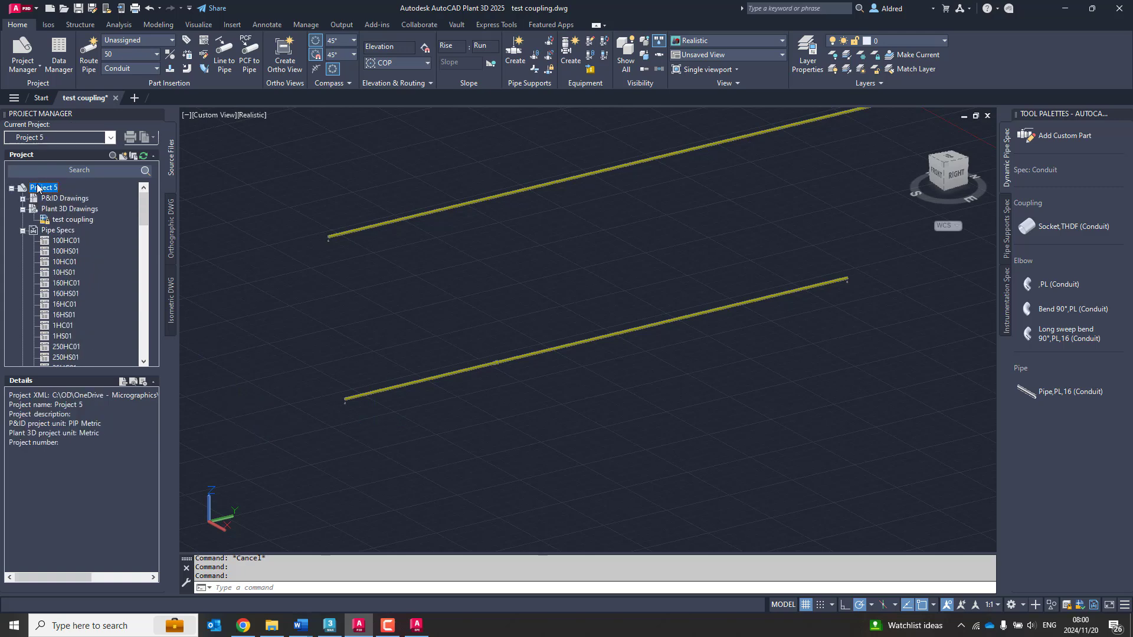
right_click(37, 188)
click(65, 354)
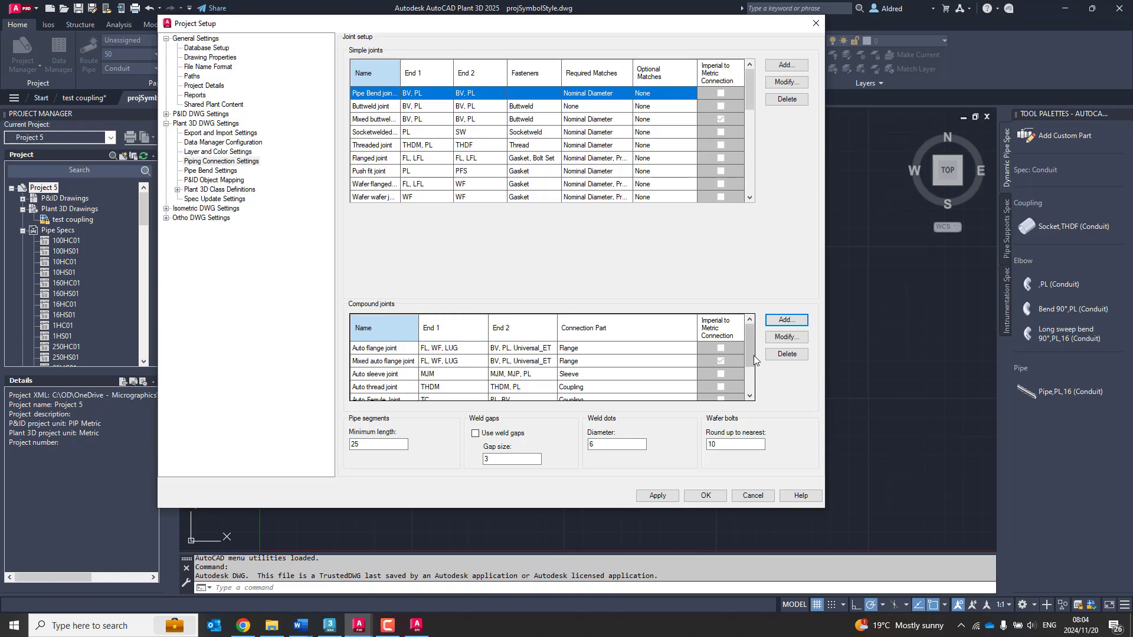
- Add a new compound joint with the display name Joint Coupling
drag(752, 357, 760, 403)
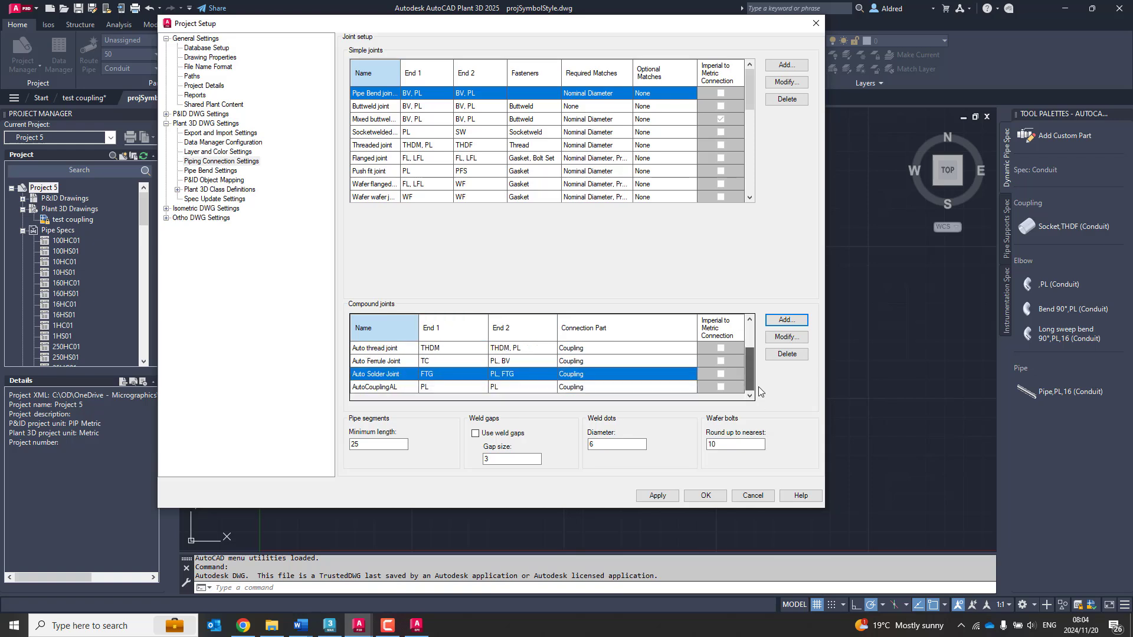
scroll(761, 388, up, 1)
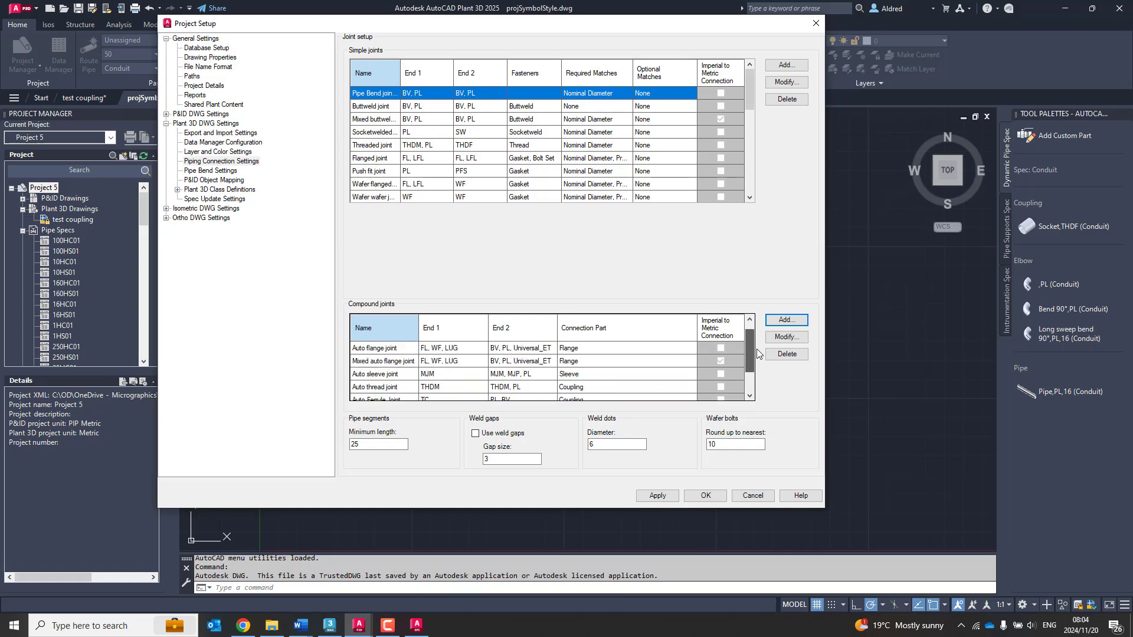
click(786, 319)
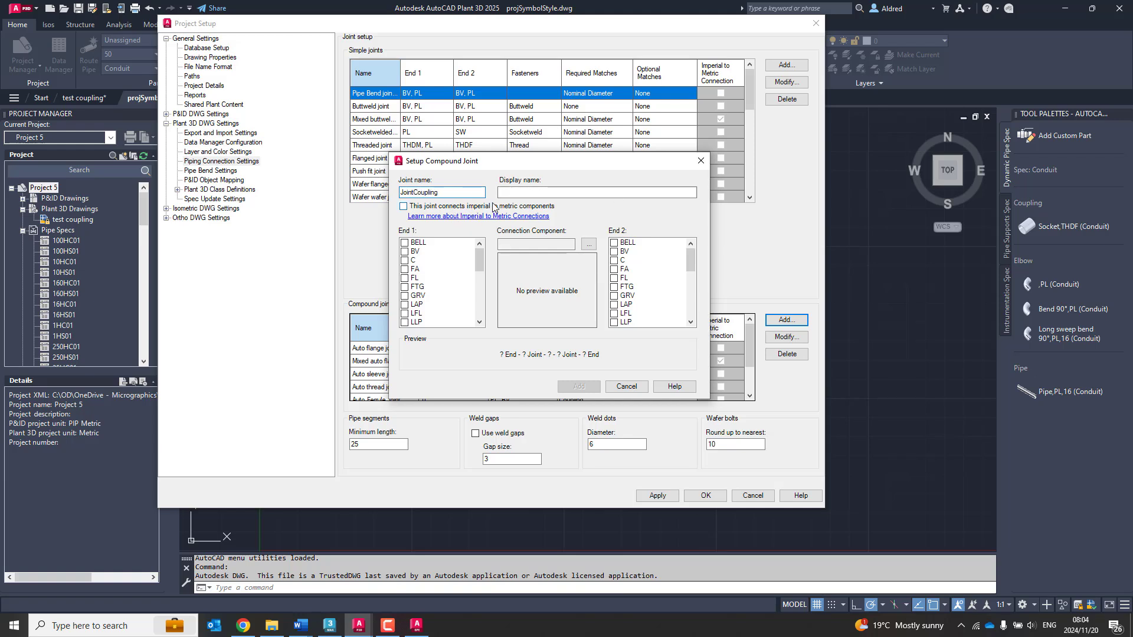
click(511, 192)
text(Joint Coupling)
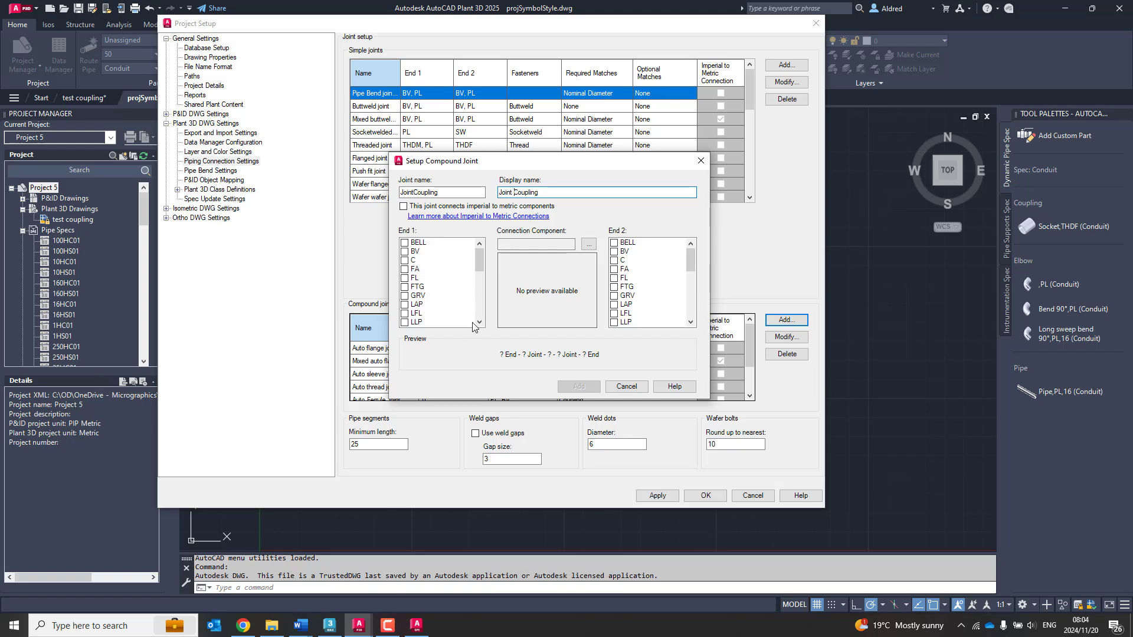
scroll(480, 322, down, 3)
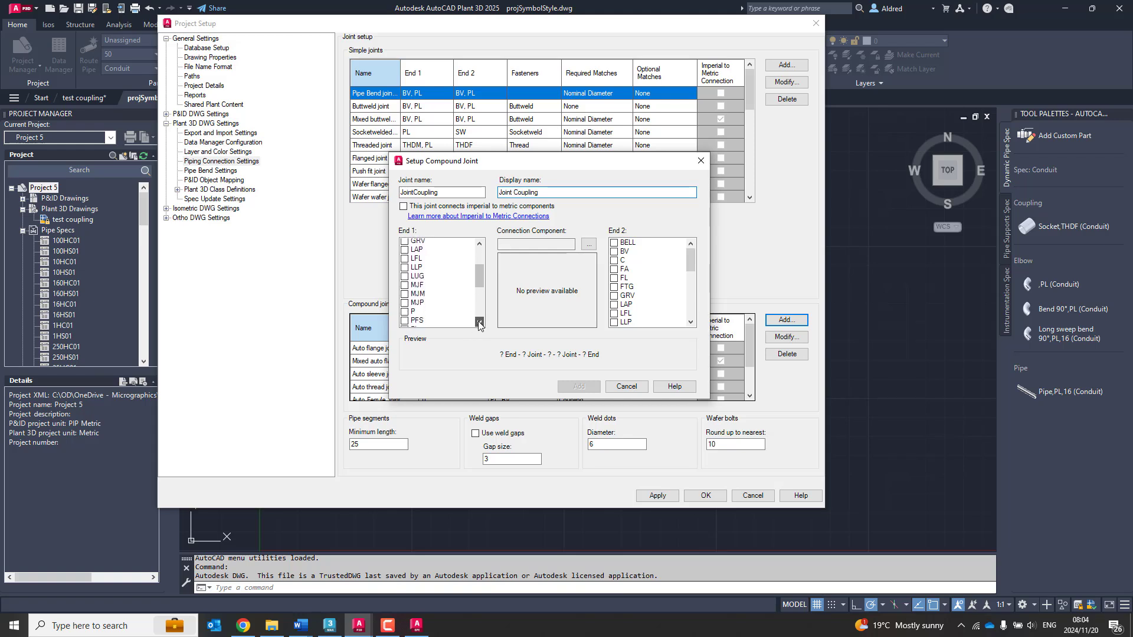
- Set both joint ends to PL with Coupling as the connecting part, and confirm
click(405, 305)
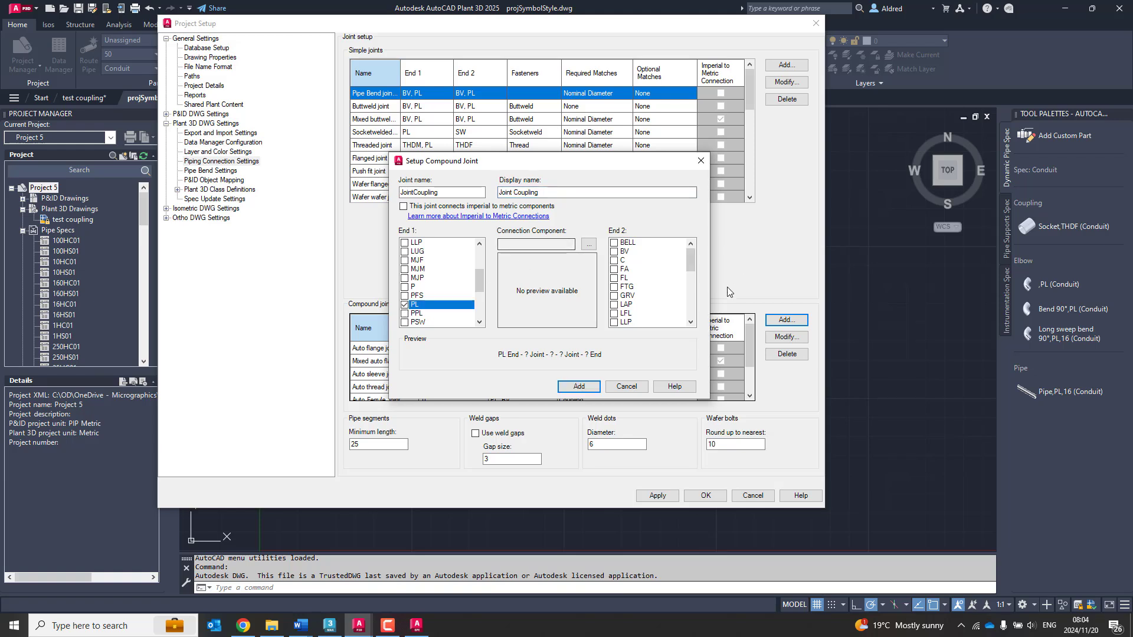
scroll(693, 267, down, 3)
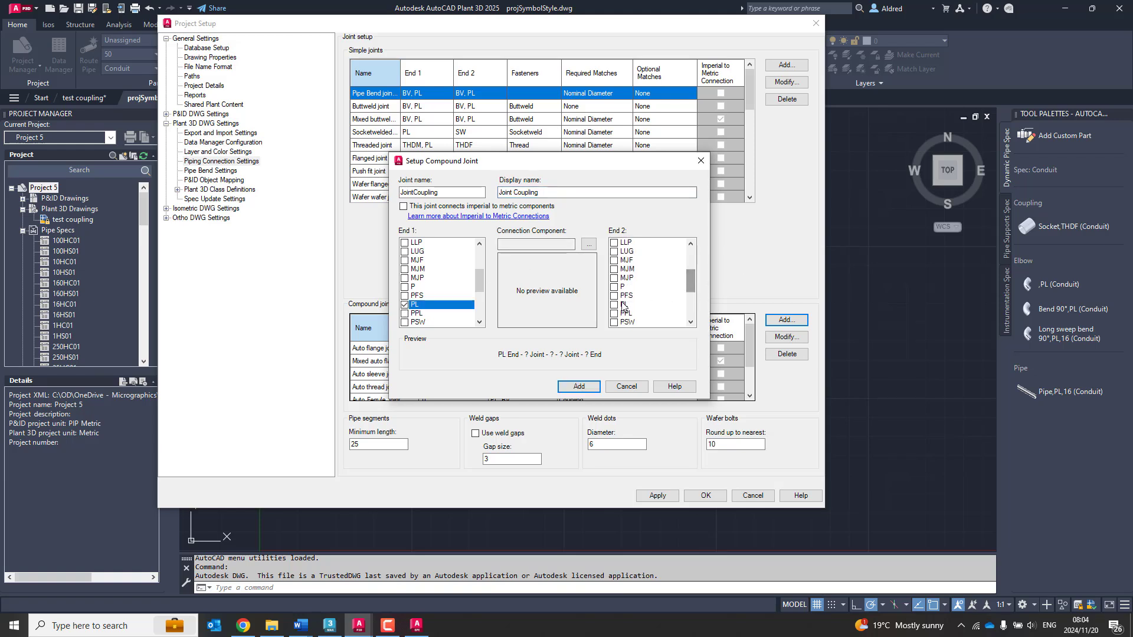
click(613, 305)
click(614, 305)
click(589, 244)
click(373, 220)
click(656, 475)
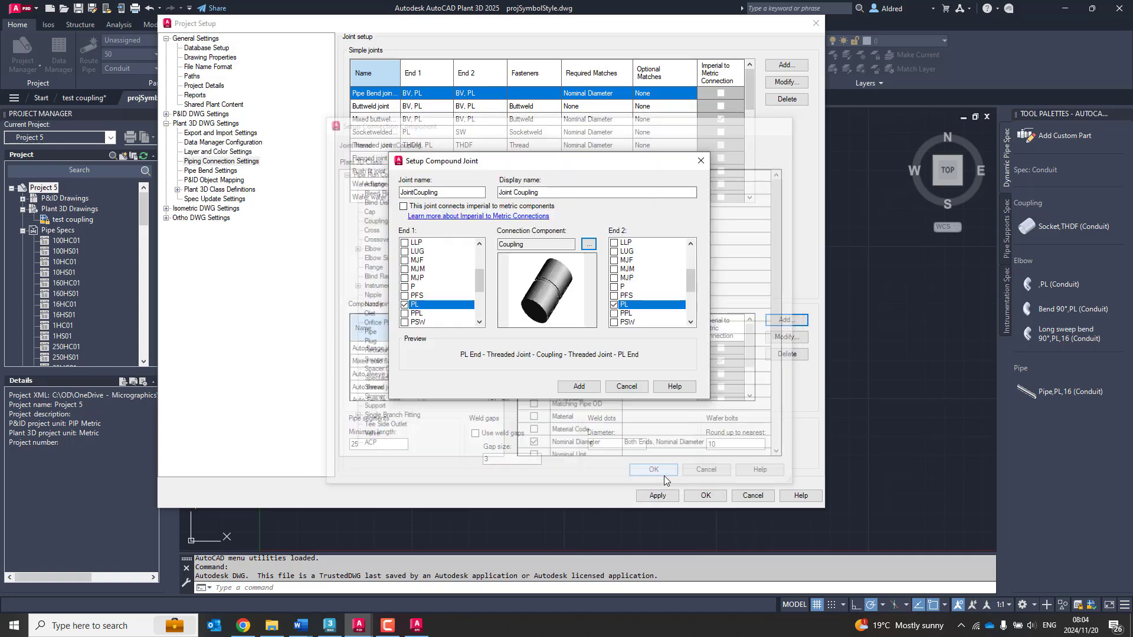
click(580, 390)
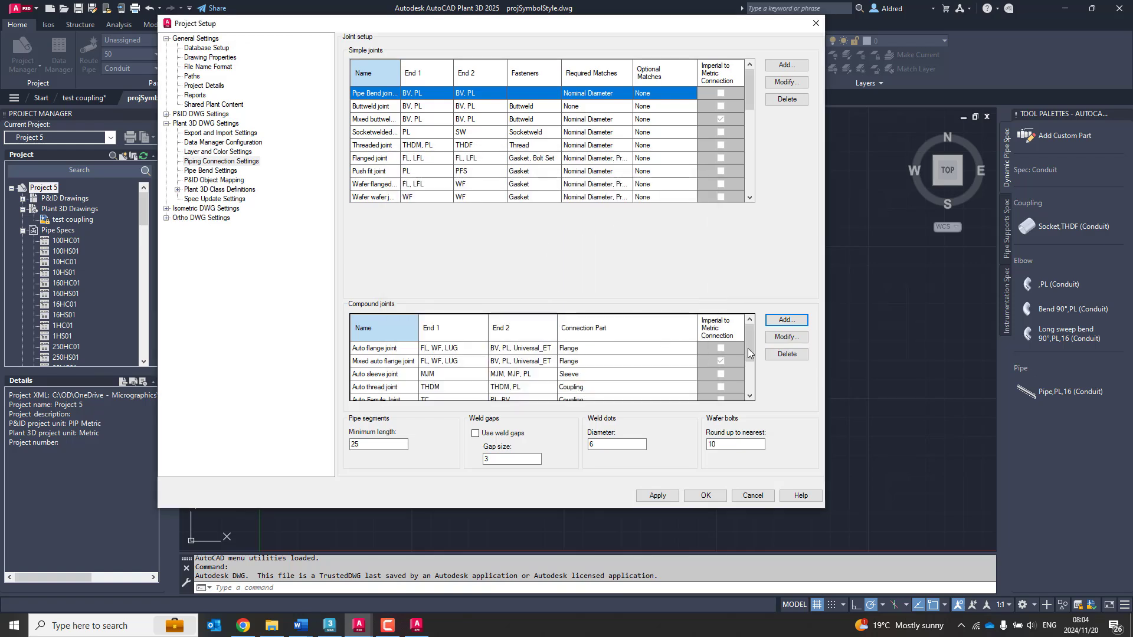
drag(750, 352, 750, 378)
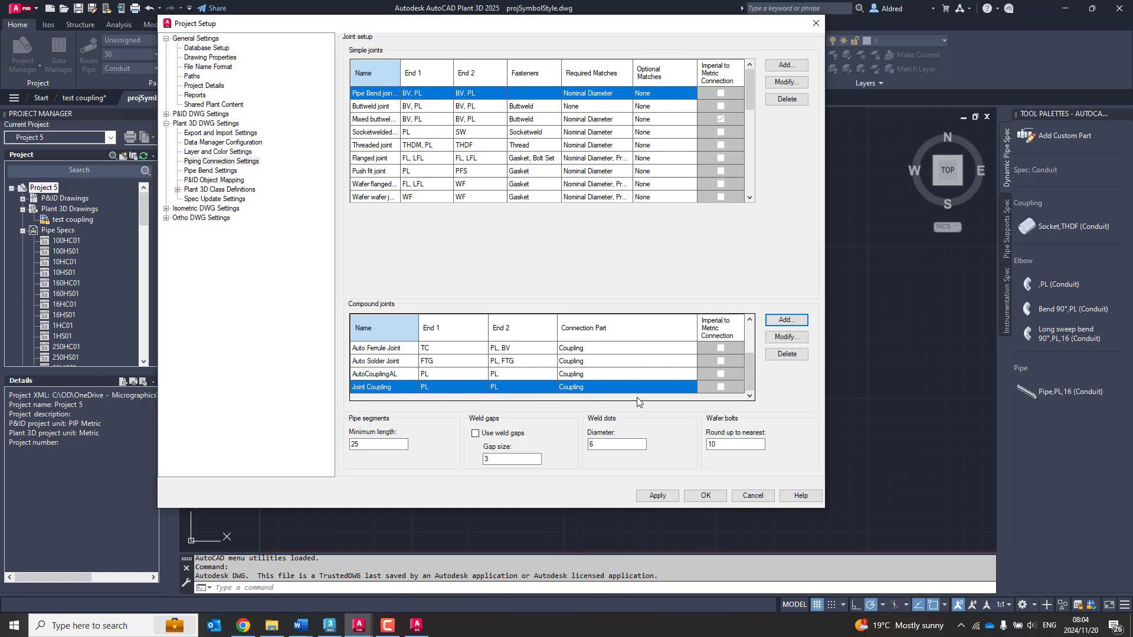
- Save the project settings and route a third conduit pipe run
click(709, 496)
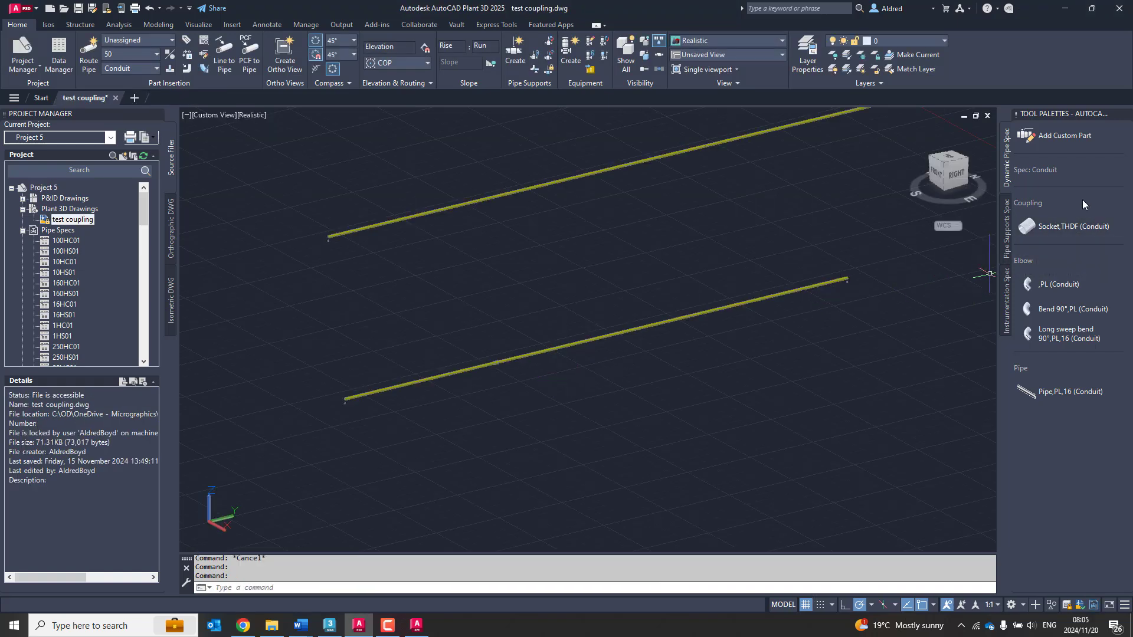
click(89, 53)
click(367, 481)
click(847, 367)
key(Escape)
- Substitute the third pipe's split with Joint Coupling, then zoom out
drag(533, 518, 405, 397)
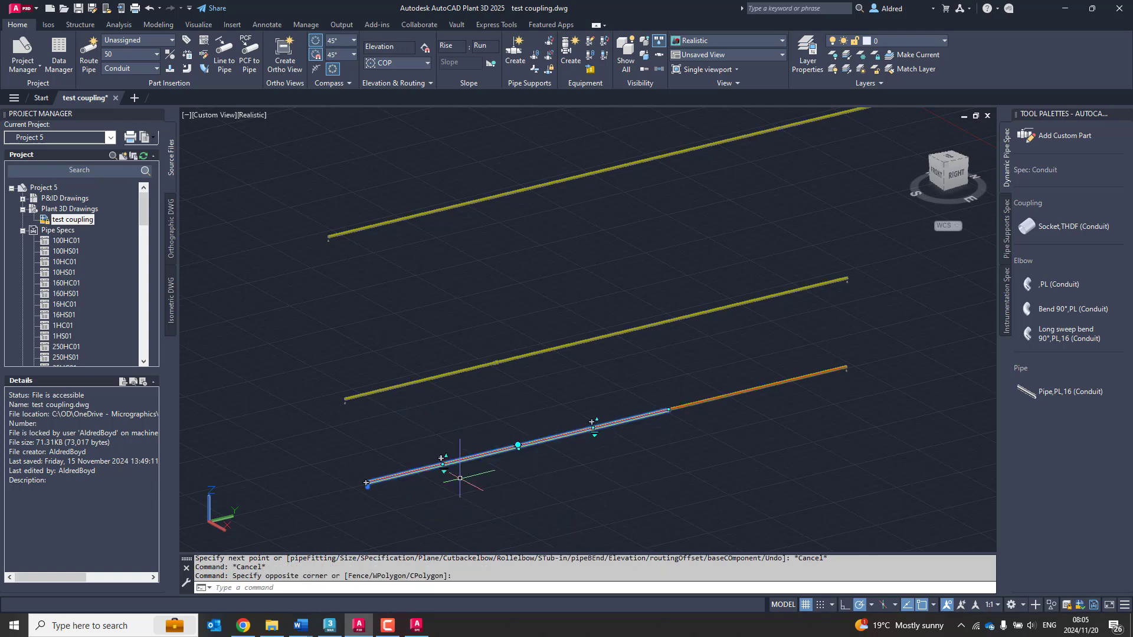
scroll(522, 442, up, 2)
scroll(522, 442, up, 5)
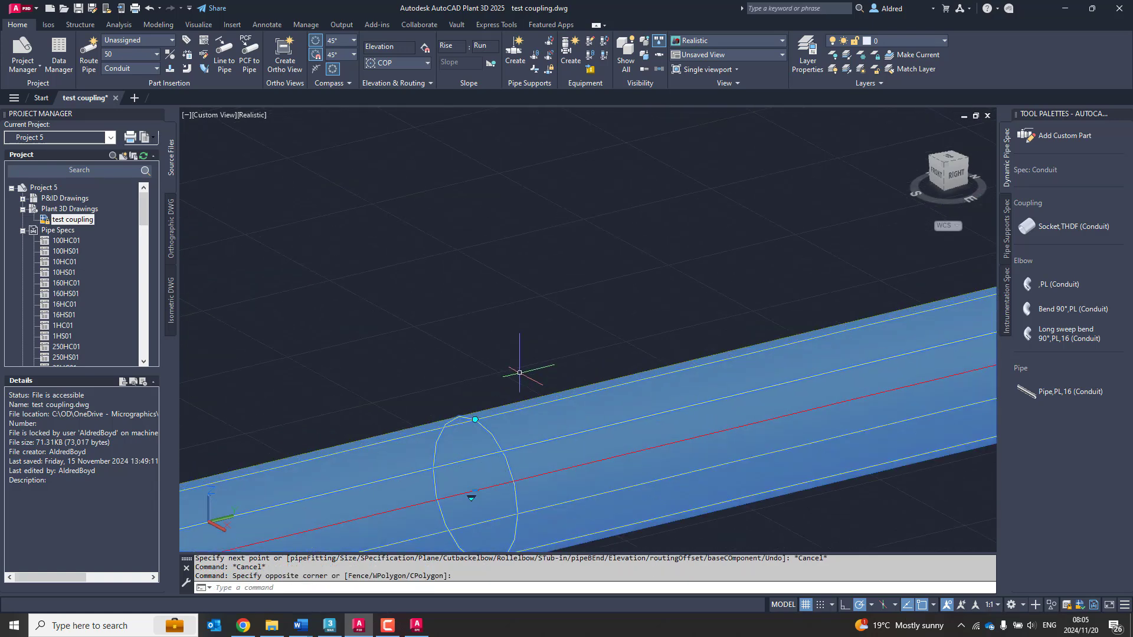
middle_drag(445, 418, 434, 313)
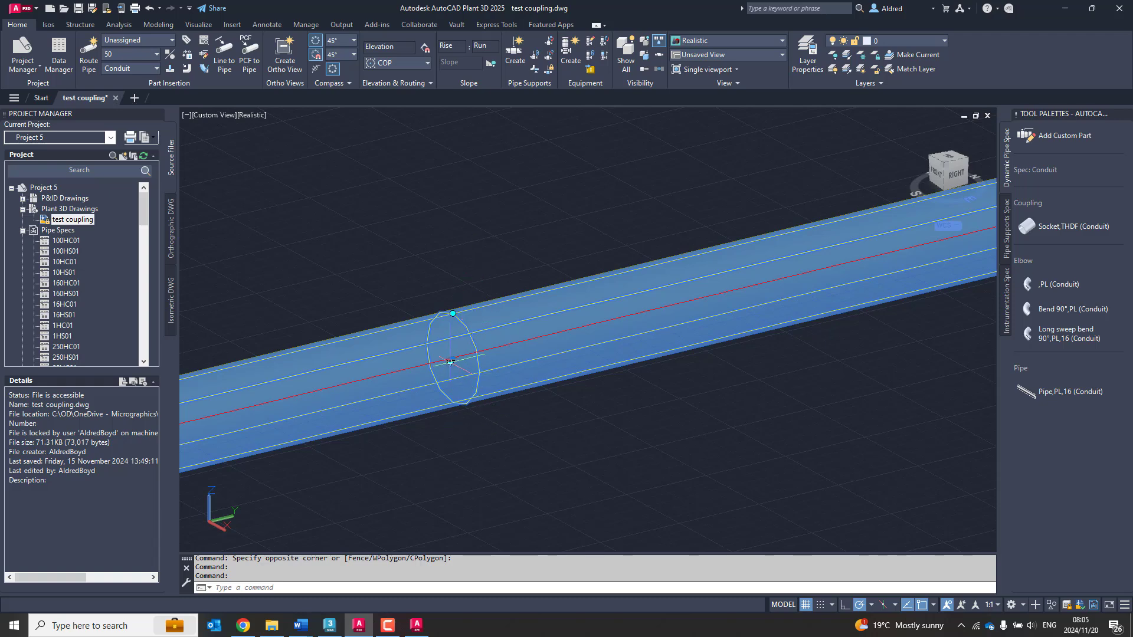
click(451, 362)
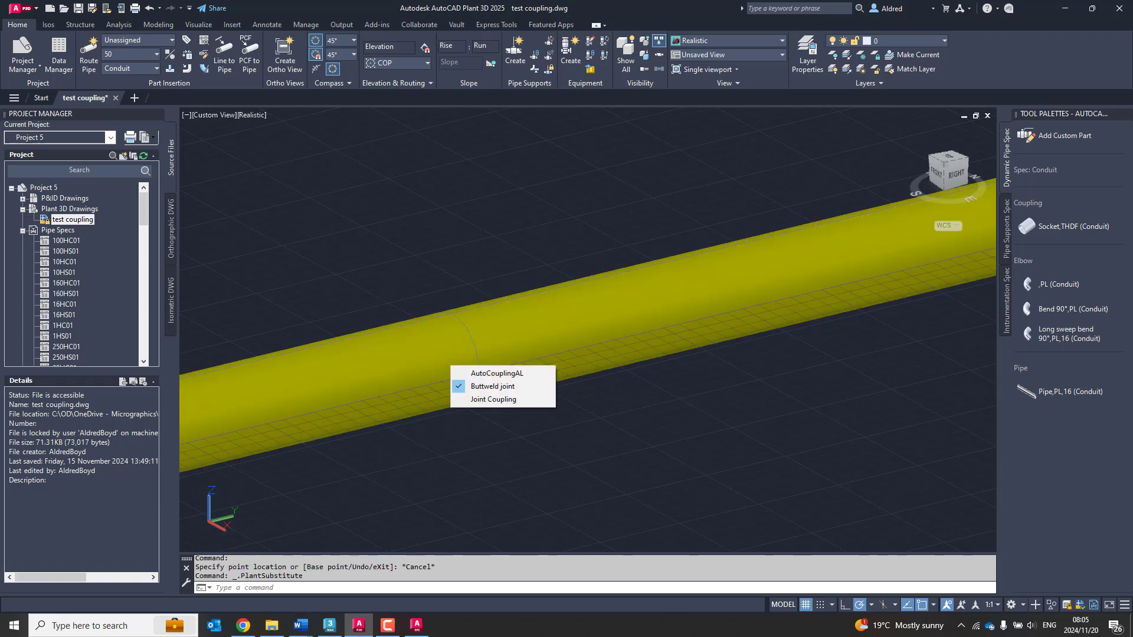
click(497, 400)
scroll(613, 472, down, 3)
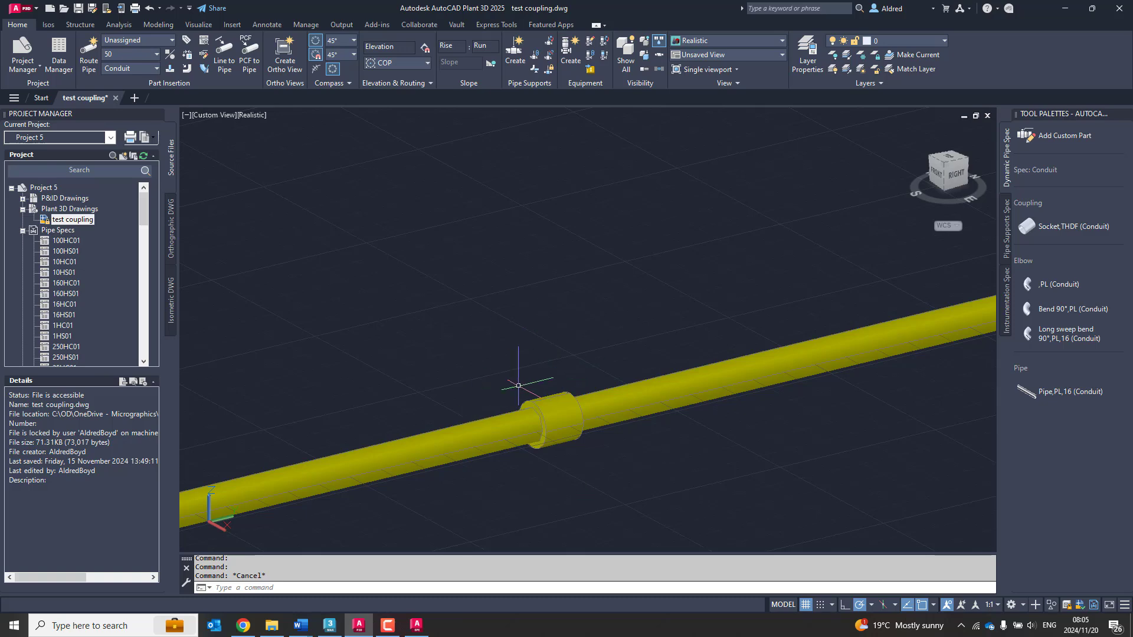
scroll(575, 369, down, 5)
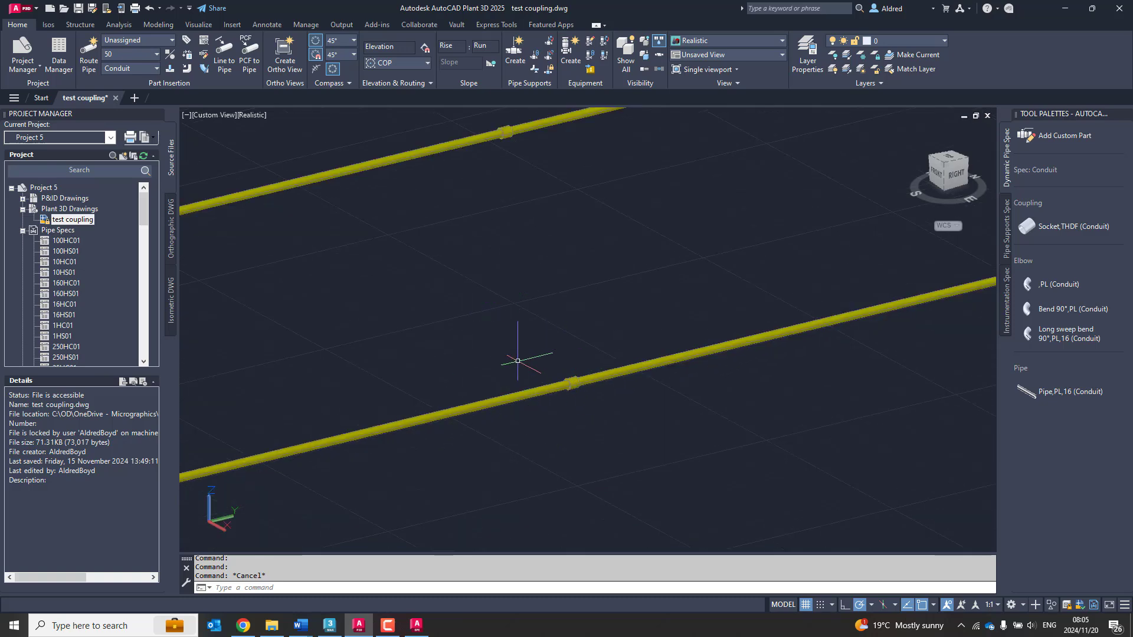
scroll(582, 392, down, 4)
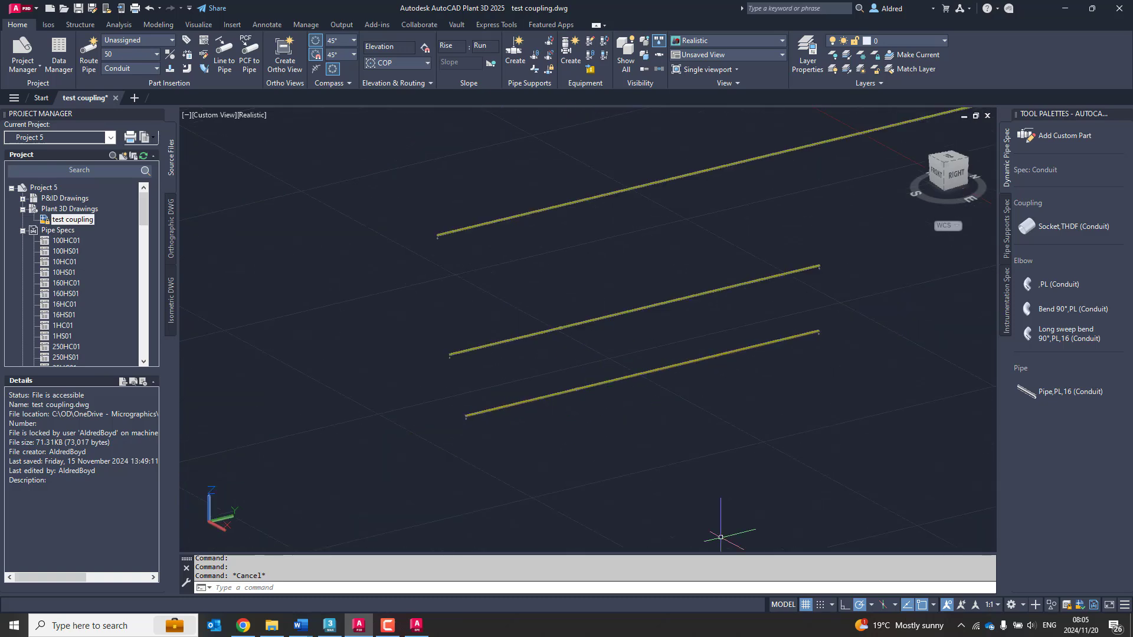
- Open Project 5's Project Setup and select the Buttweld joint in Piping Connection Settings
click(41, 188)
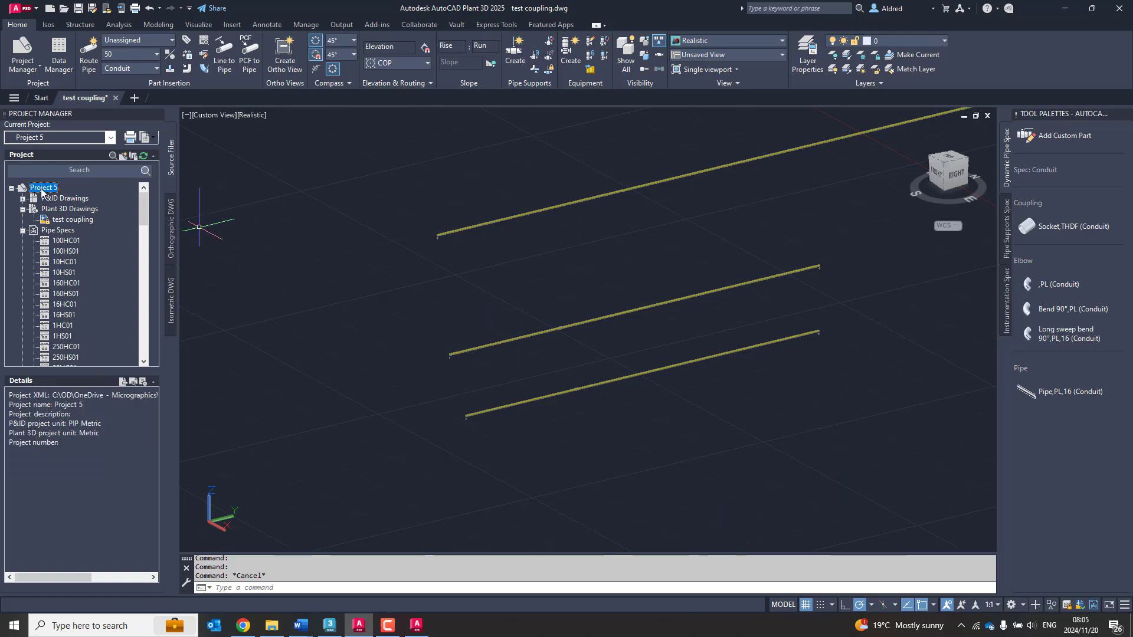
right_click(42, 190)
click(89, 362)
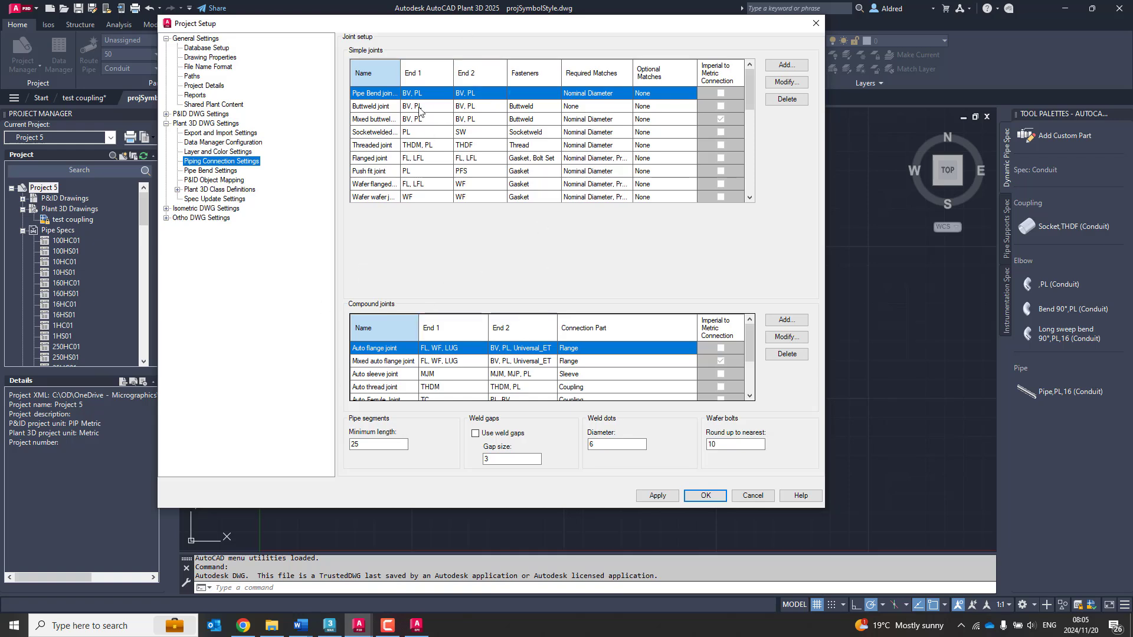
click(378, 107)
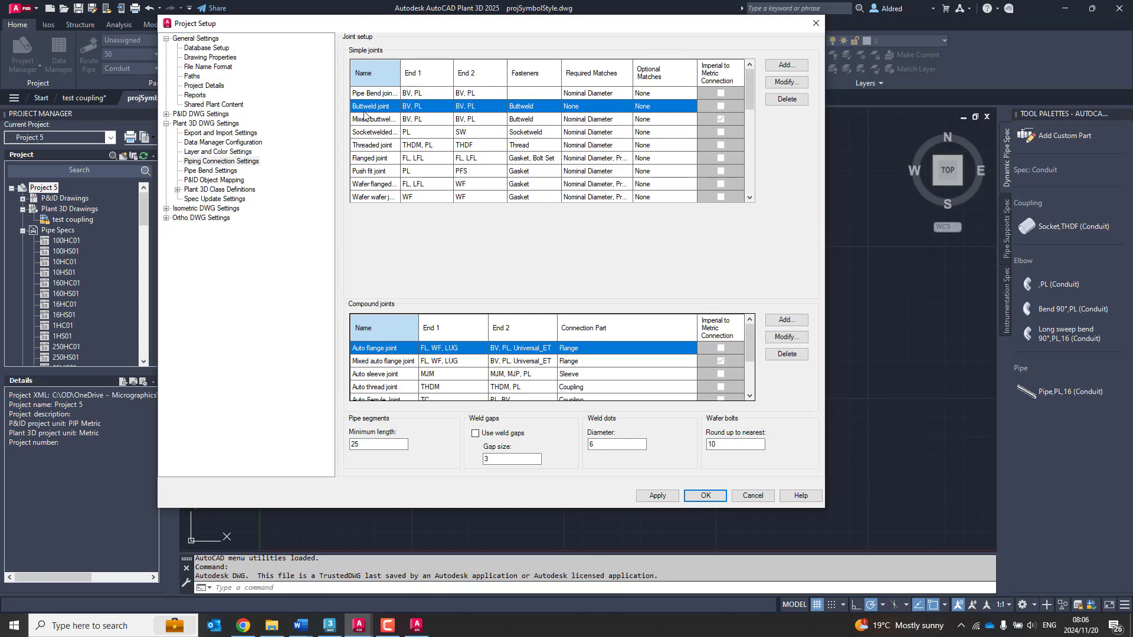
- Uncheck PL under End 1 and End 2 of the Buttweld joint, leaving BV only
click(787, 83)
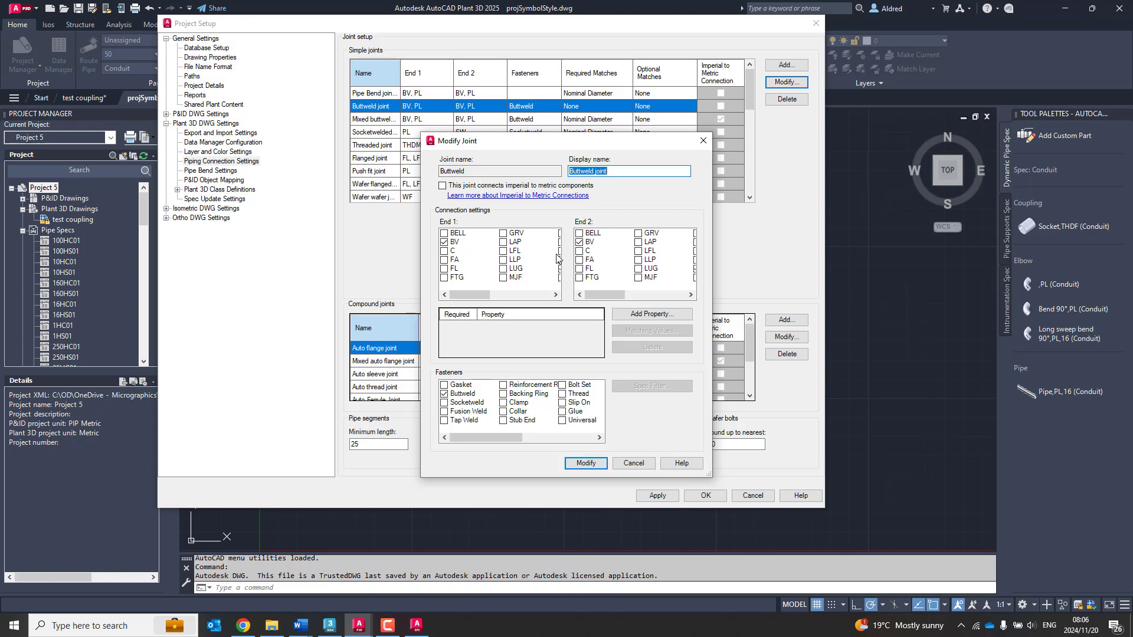
click(556, 295)
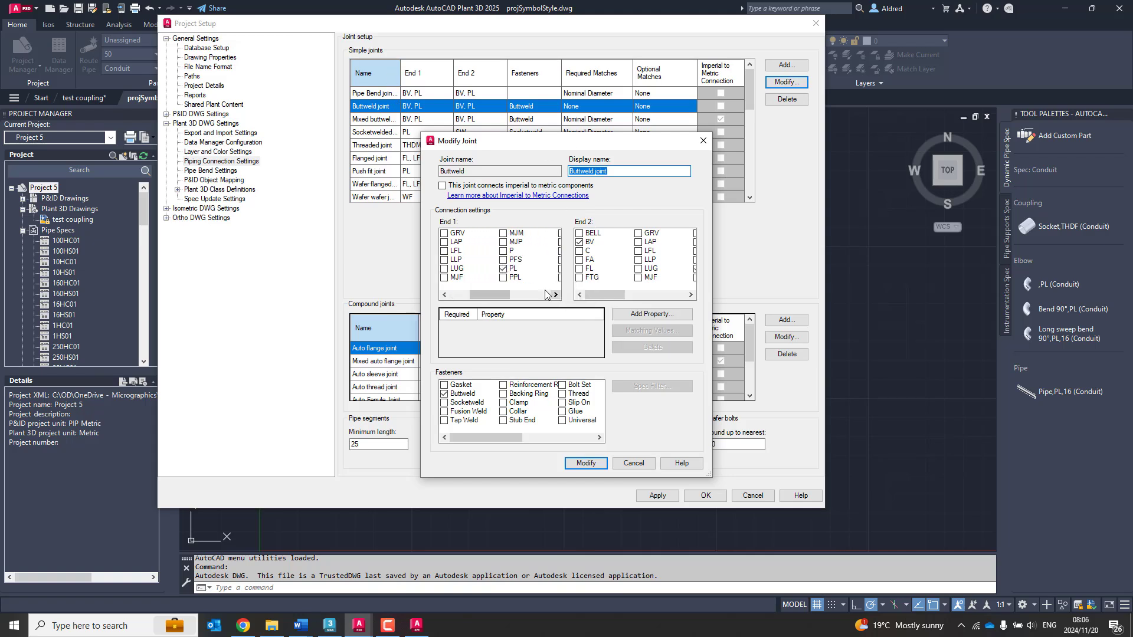
click(508, 269)
click(690, 295)
click(690, 295)
click(581, 269)
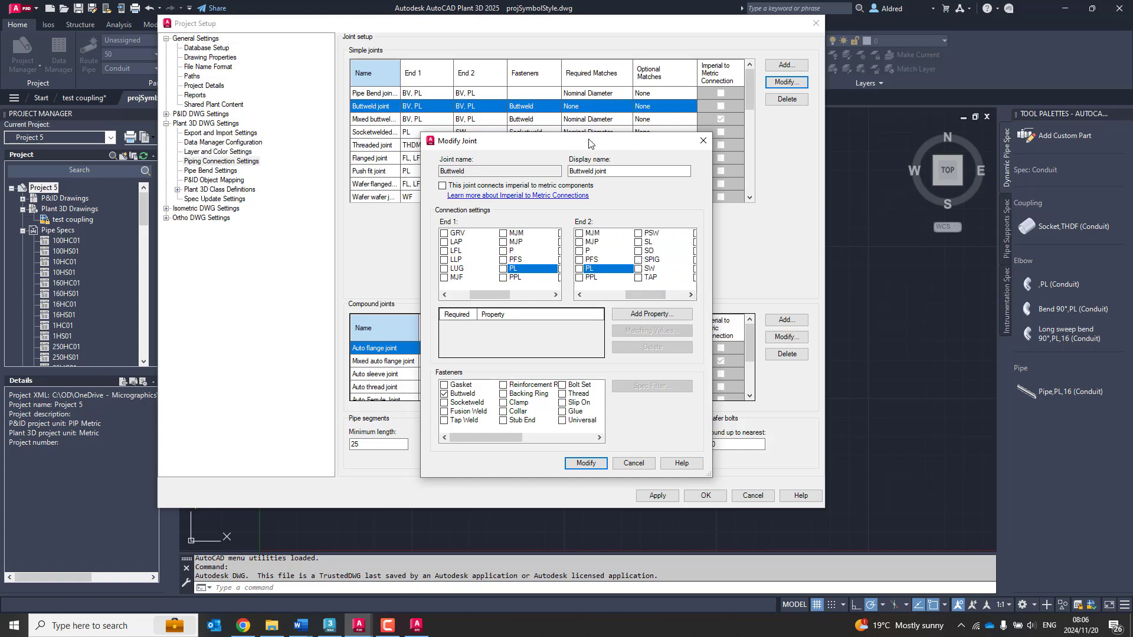
drag(589, 143, 571, 94)
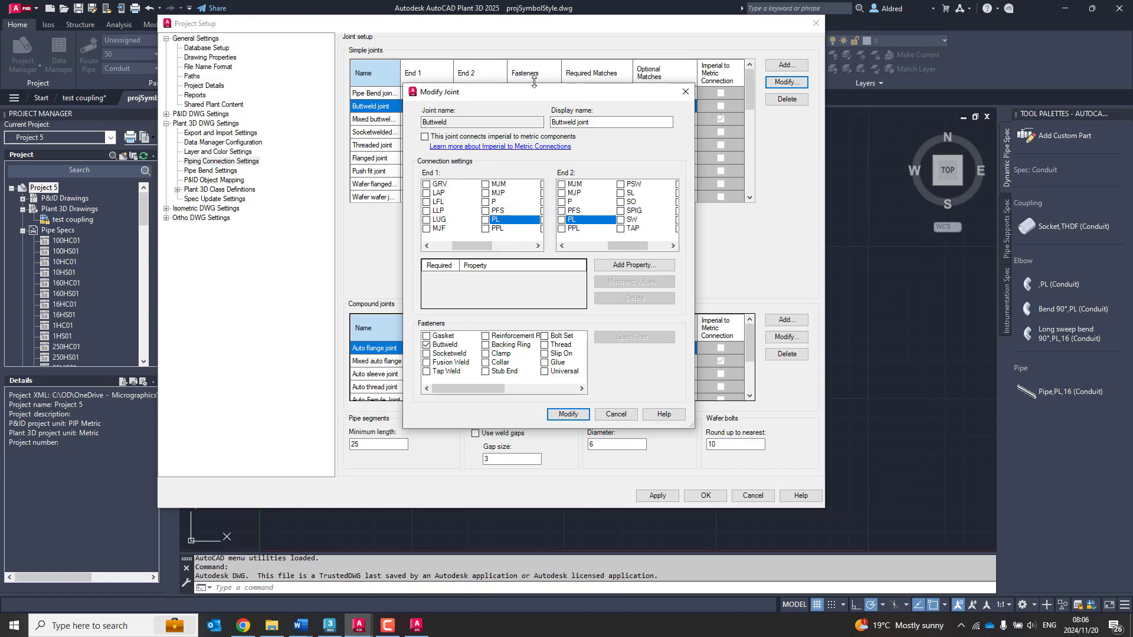
drag(530, 104, 526, 113)
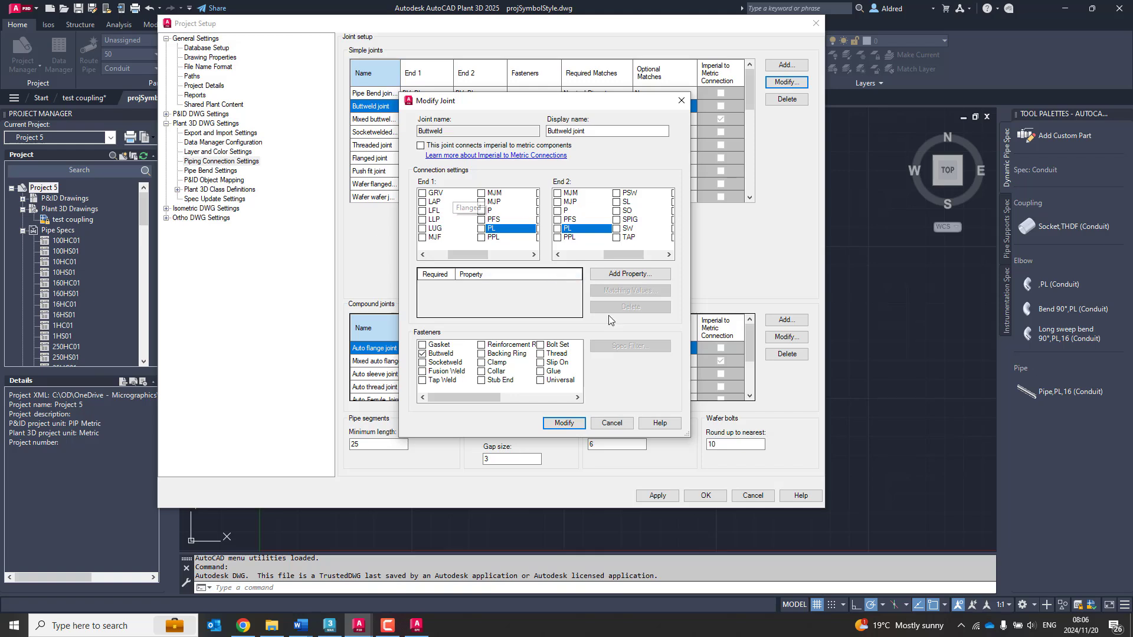
click(568, 424)
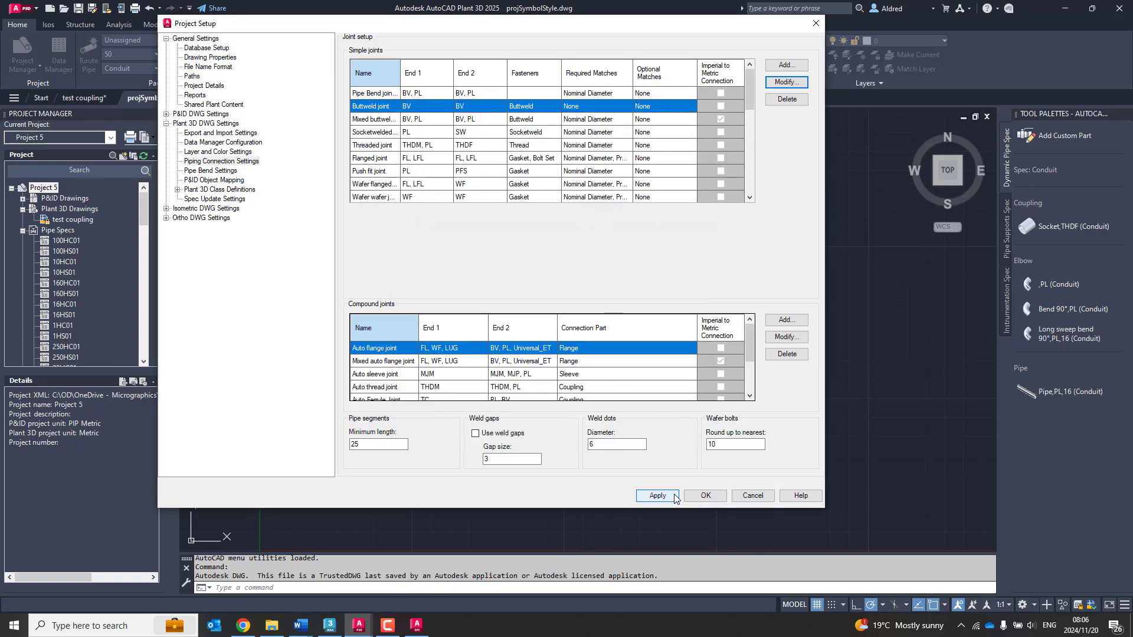
- Close Project Setup and route a long Pipe,PL,16 (Conduit) run to the right
click(706, 495)
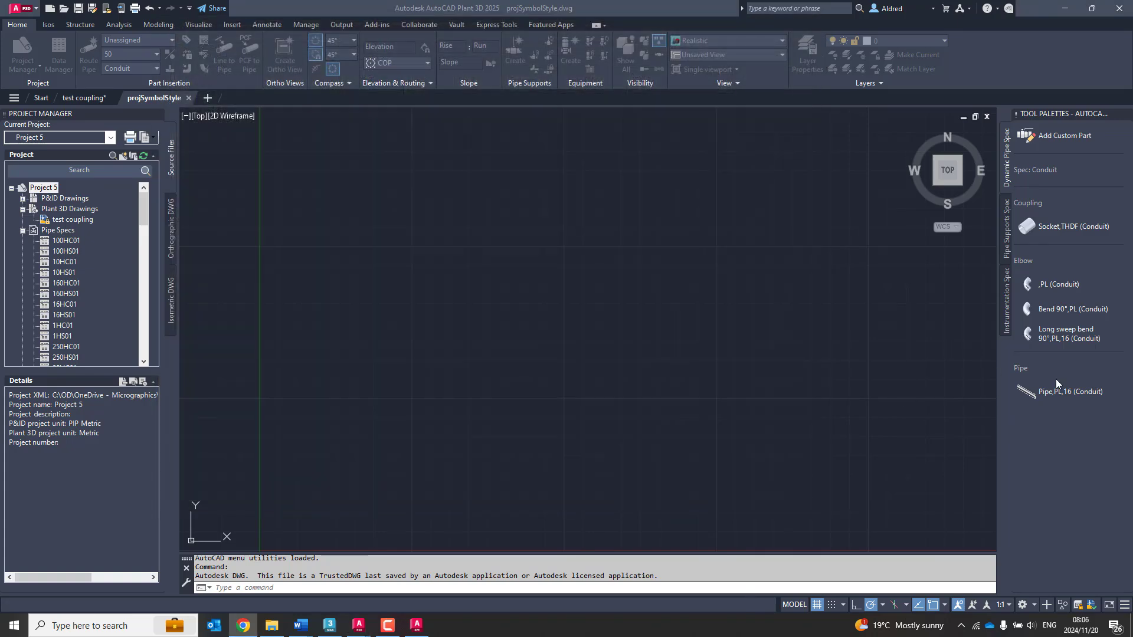
click(1027, 397)
scroll(649, 414, down, 2)
click(346, 435)
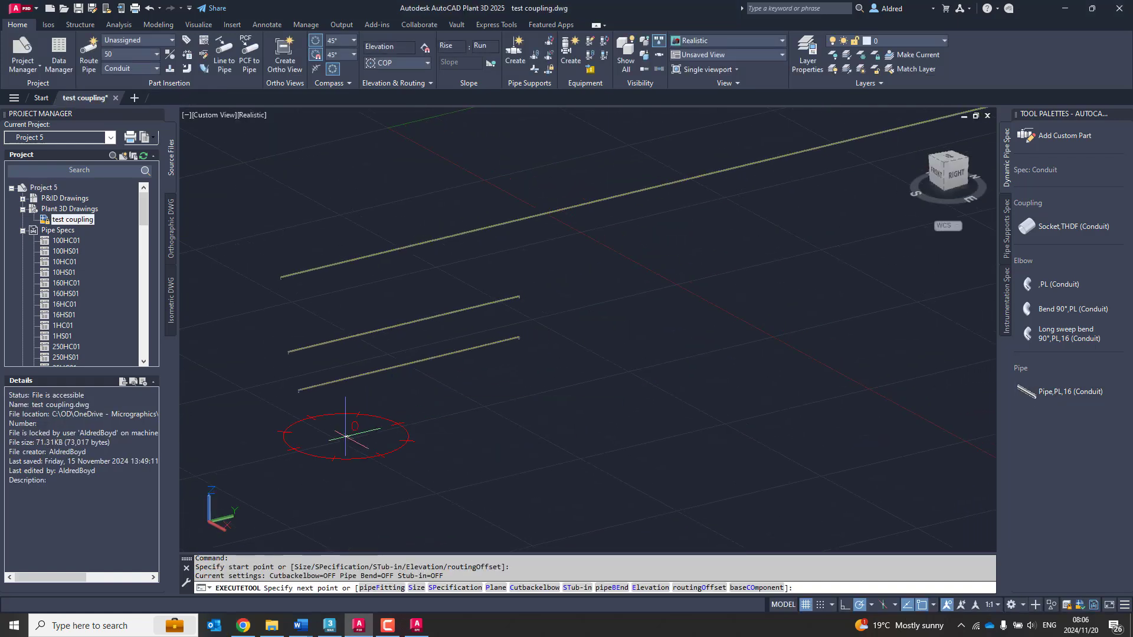
click(853, 317)
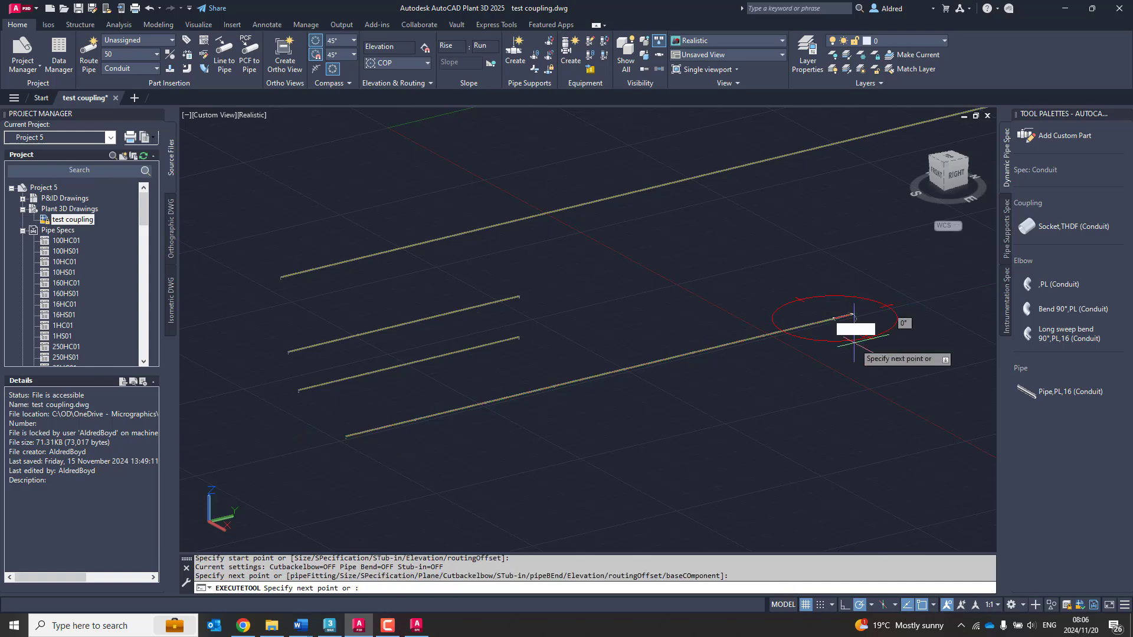
key(Escape)
- Select the new conduit run and zoom and pan along it to check the couplings
scroll(462, 426, up, 3)
click(437, 435)
click(374, 398)
scroll(519, 450, up, 6)
key(Escape)
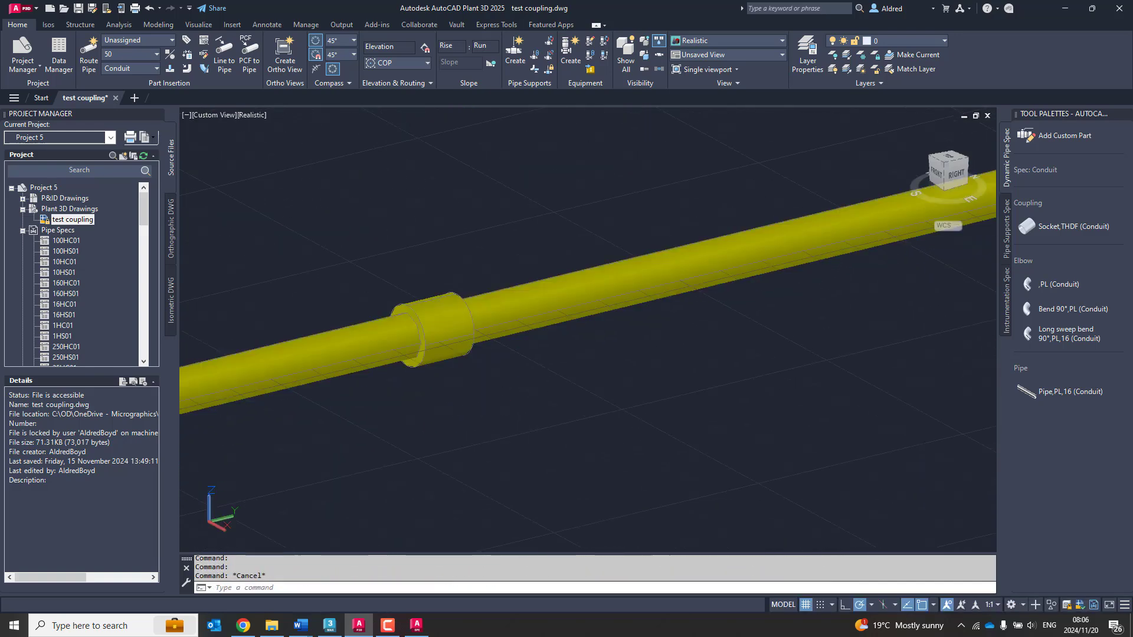
key(Escape)
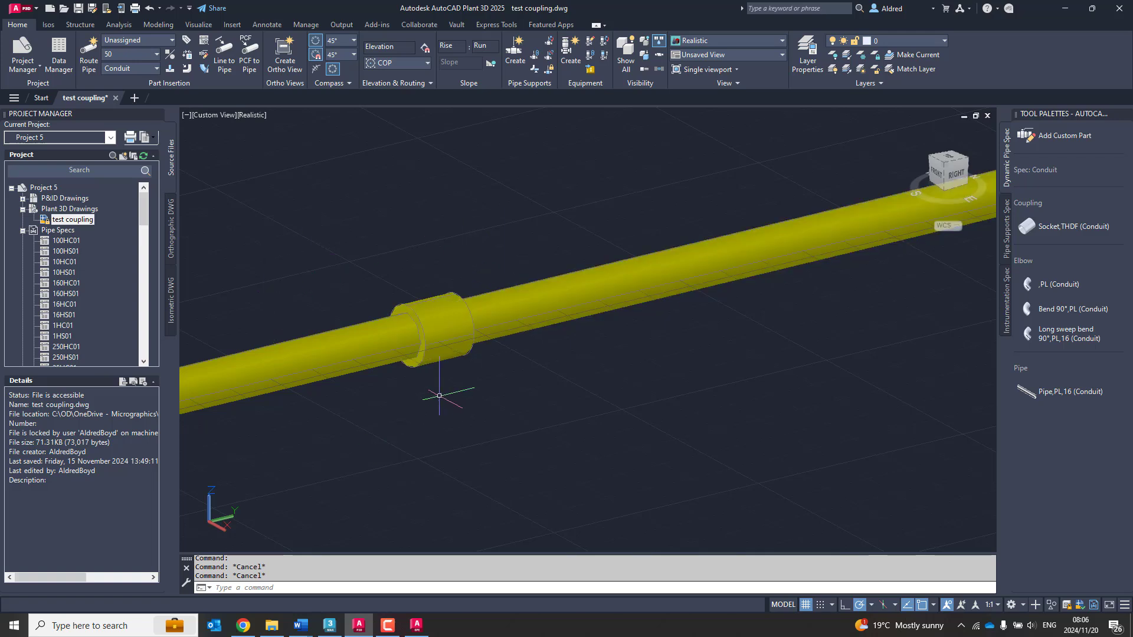
scroll(508, 383, down, 8)
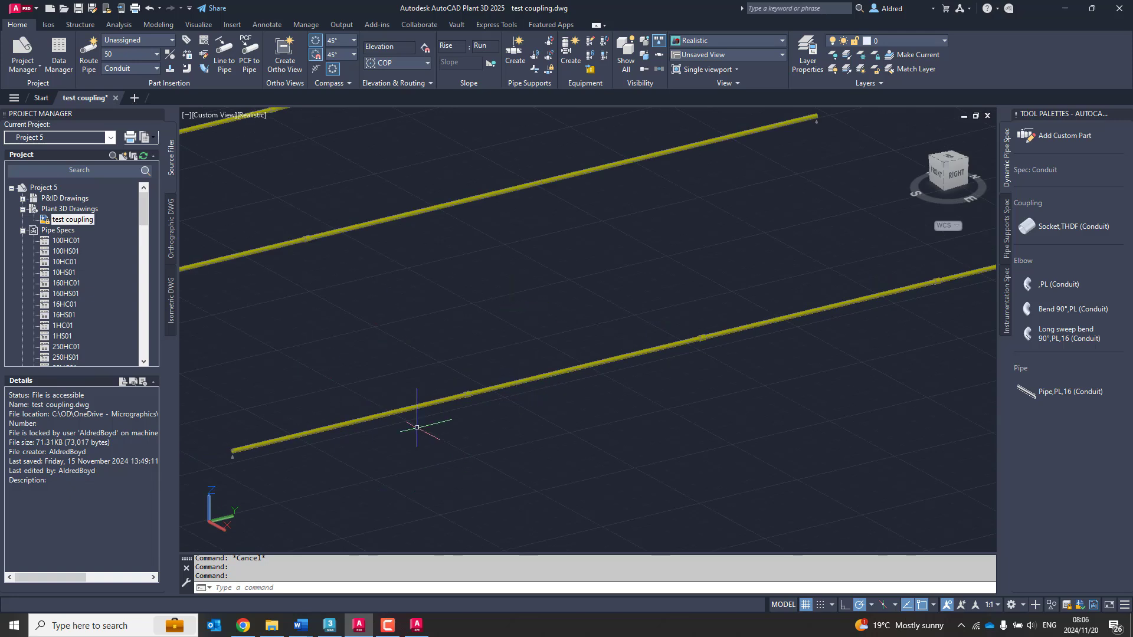
middle_drag(411, 428, 362, 410)
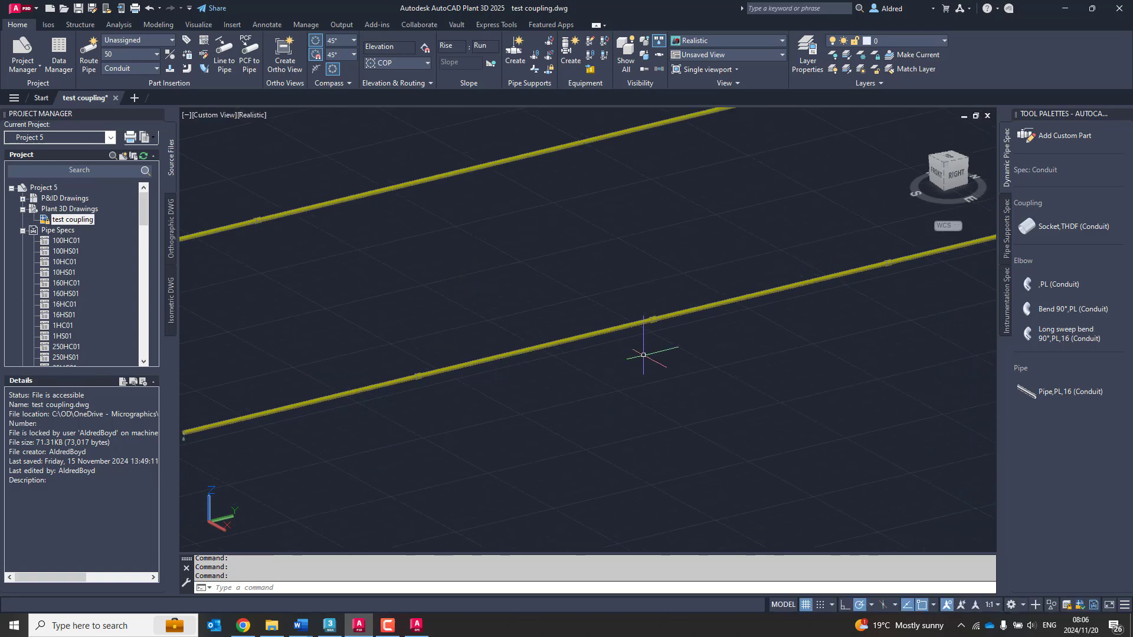
scroll(641, 366, up, 3)
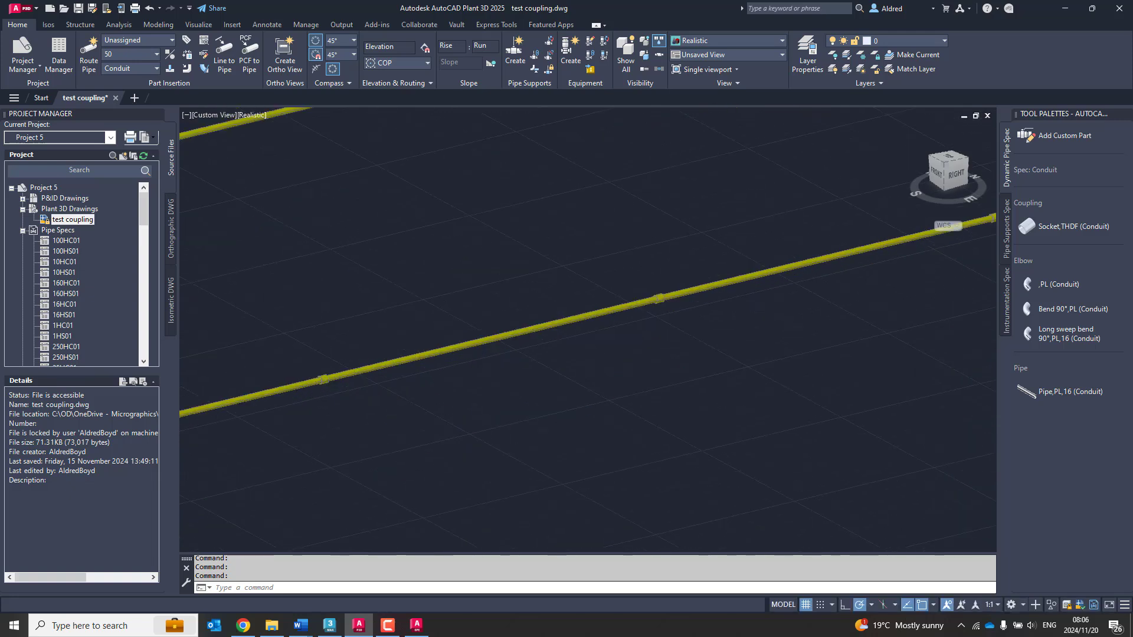